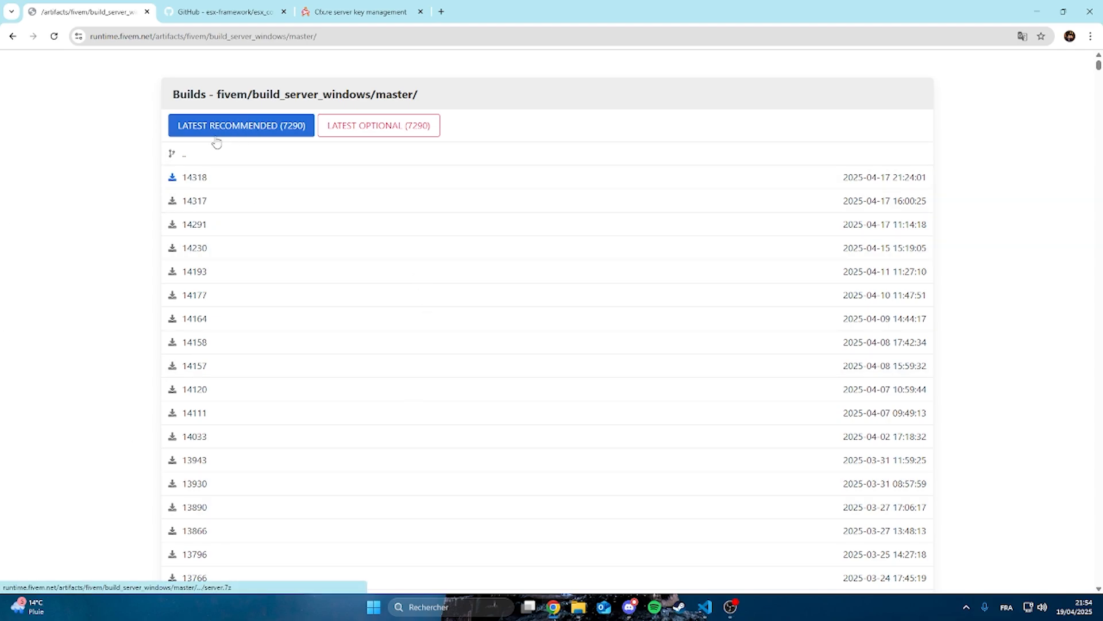
# Download the latest recommended FiveM Windows server build (7290) and open the downloaded server (1).7z archive in WinRAR
pyautogui.click(240, 134)
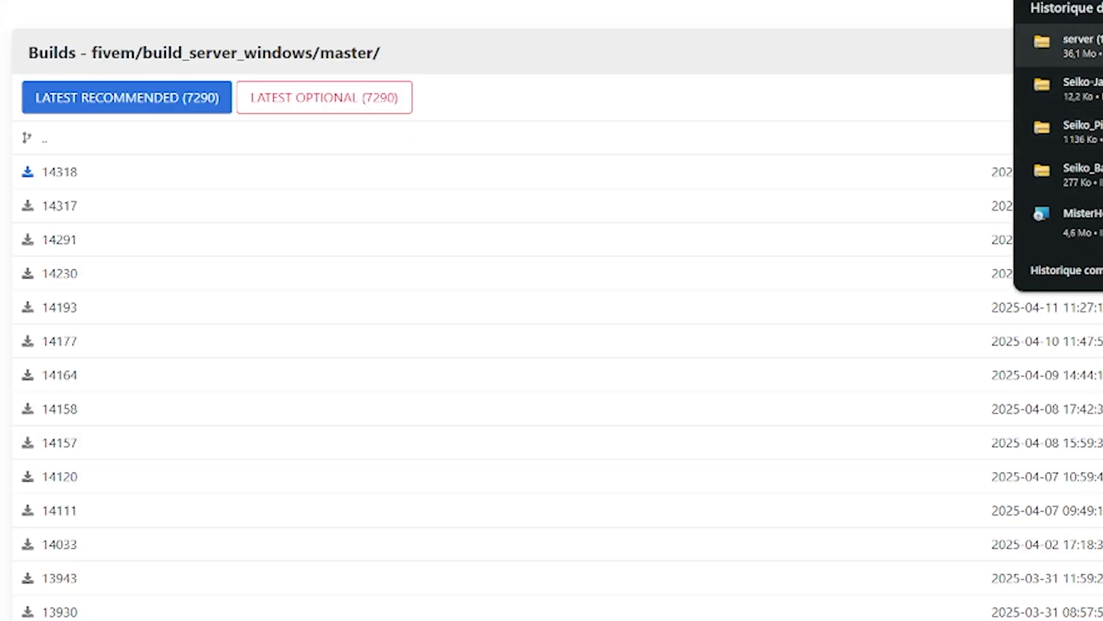
pyautogui.click(1095, 45)
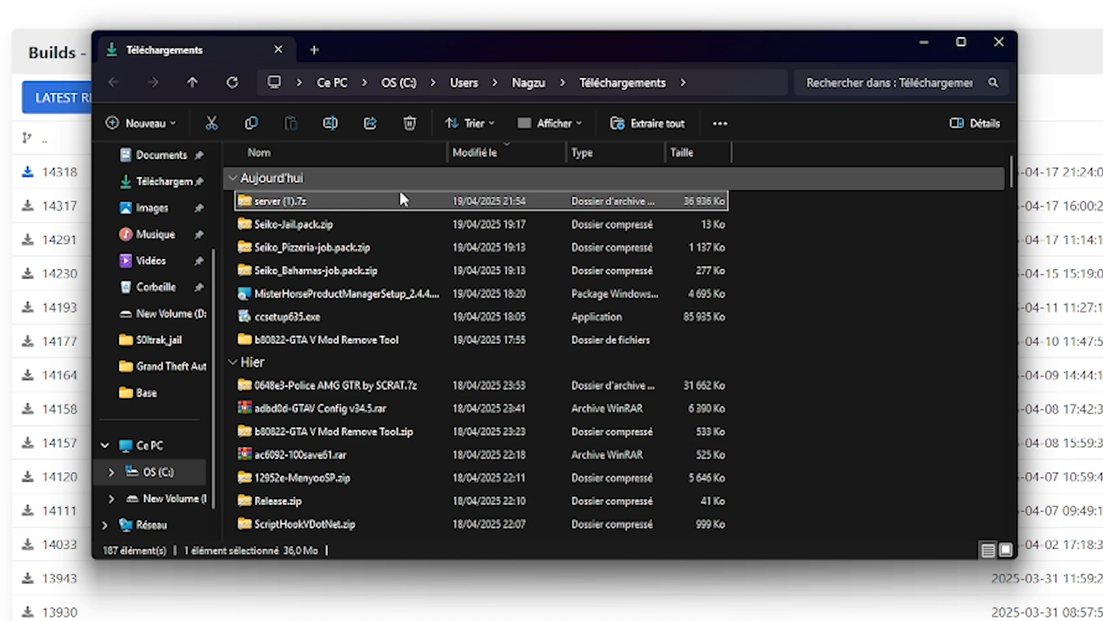
pyautogui.rightClick(315, 201)
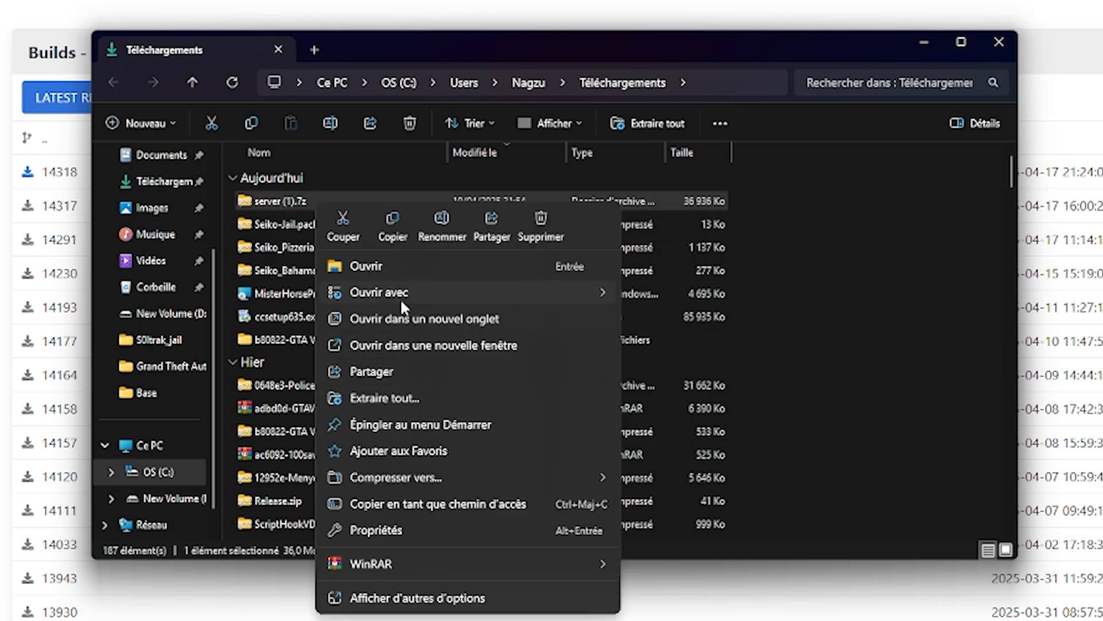
pyautogui.moveTo(580, 291)
pyautogui.click(649, 320)
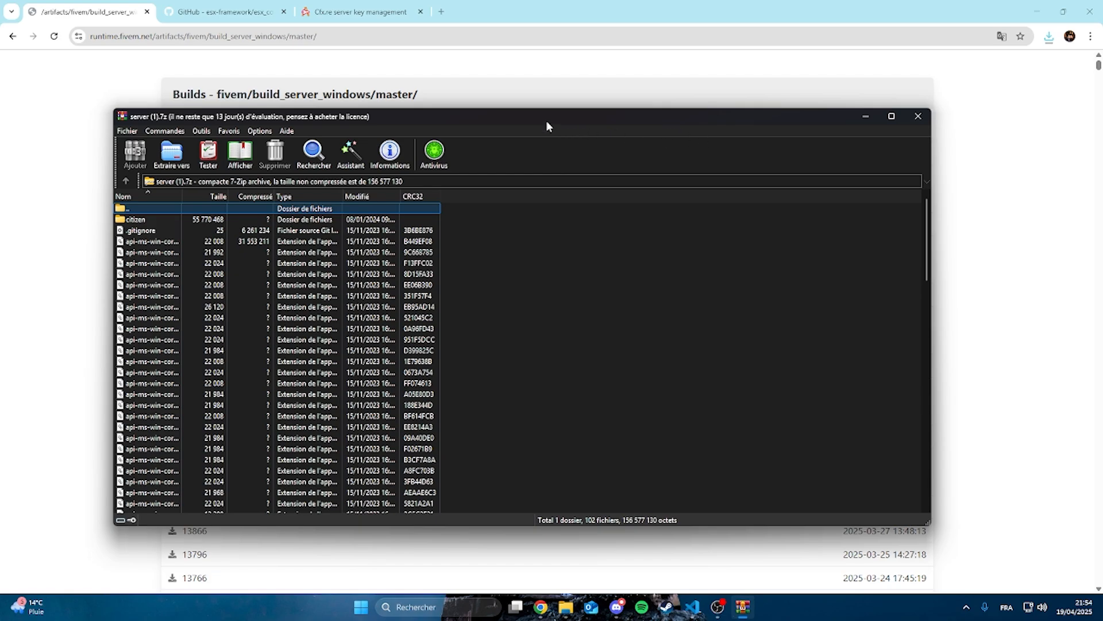
pyautogui.moveTo(508, 118); pyautogui.dragTo(850, 128)
pyautogui.scroll(-1, 582, 513)
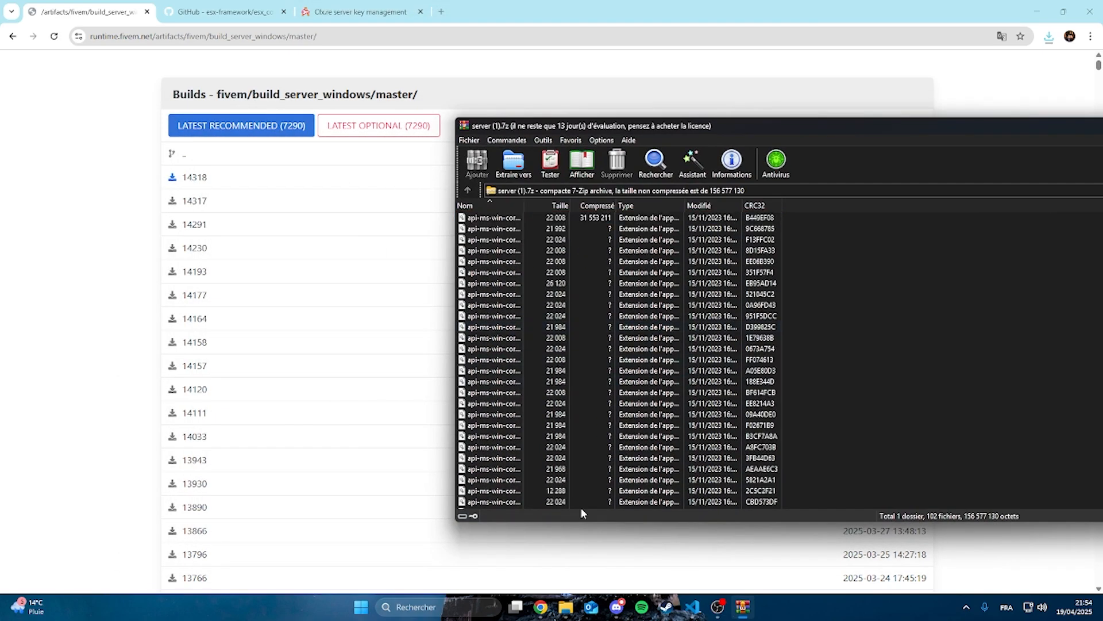
# Create a new folder named tutoserveur on New Volume (D:) in File Explorer
pyautogui.moveTo(566, 608)
pyautogui.click(552, 540)
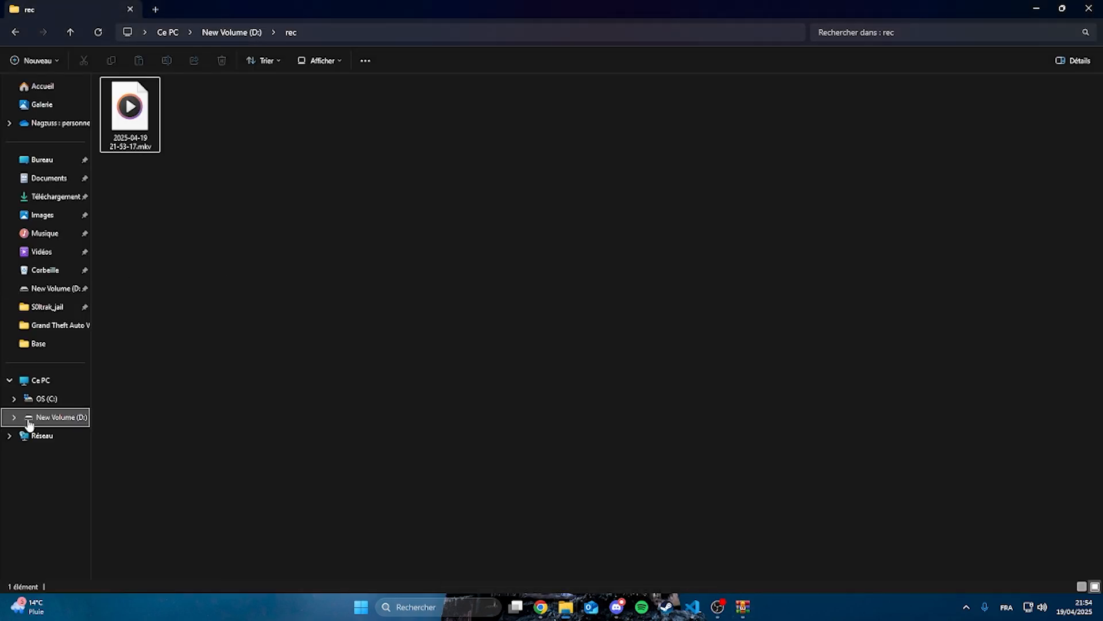
pyautogui.click(57, 417)
pyautogui.click(977, 23)
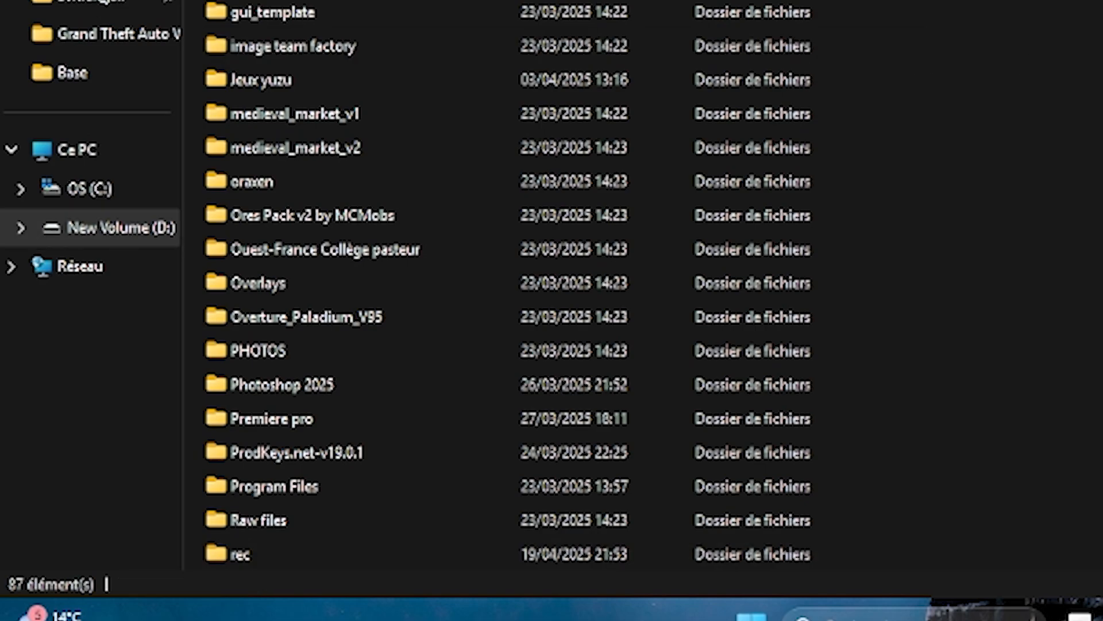
pyautogui.hotkey('ctrl', 'shift', 'n')
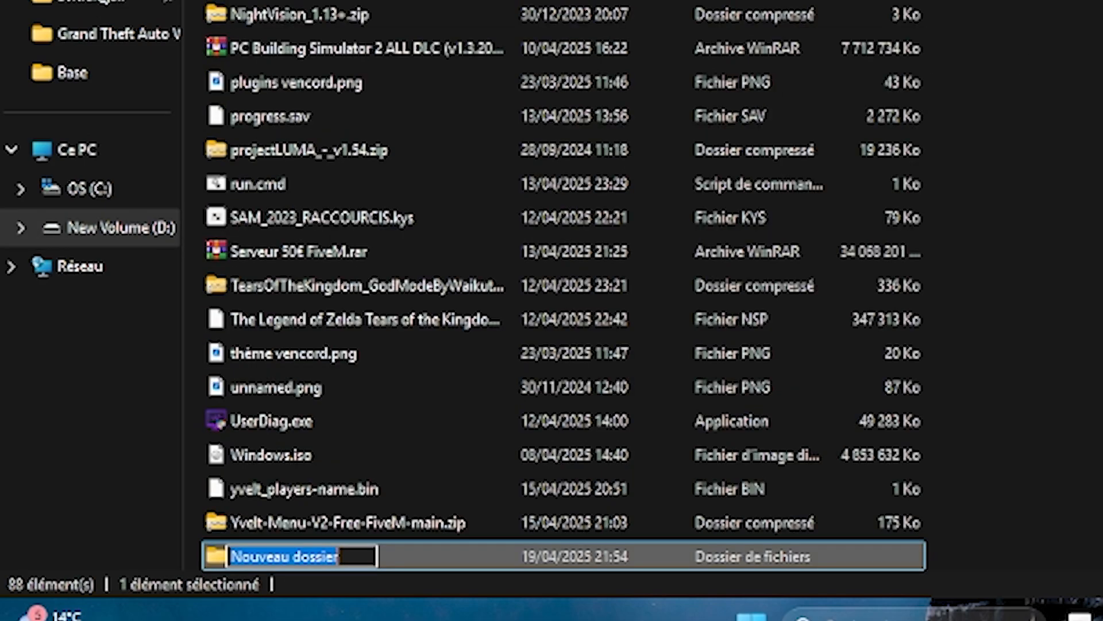
pyautogui.press('BackSpace')
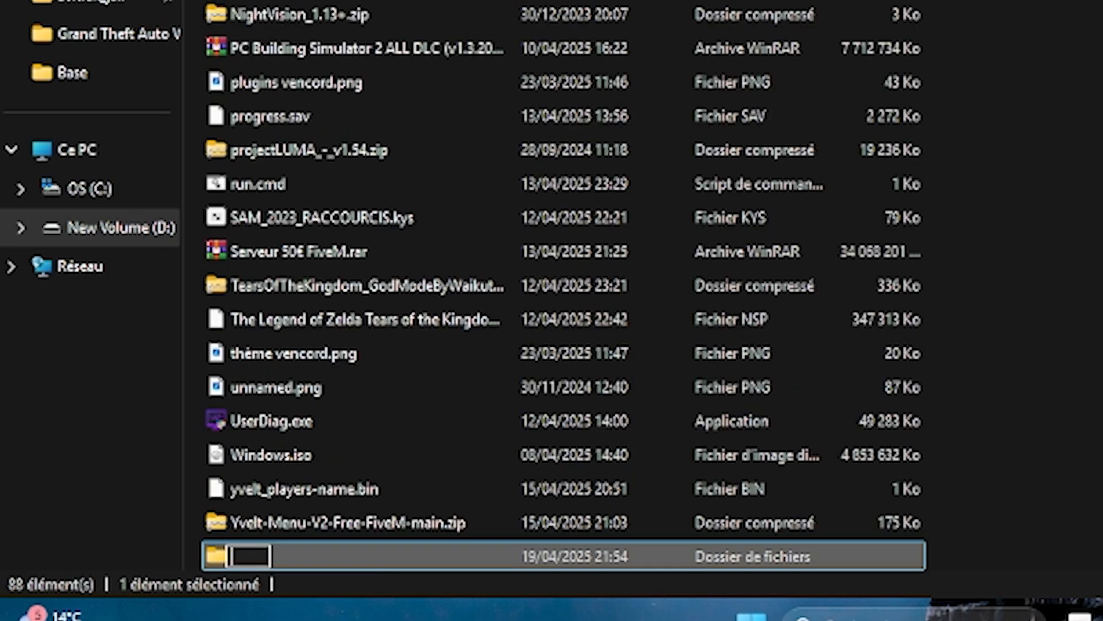
pyautogui.write('tutoserveur')
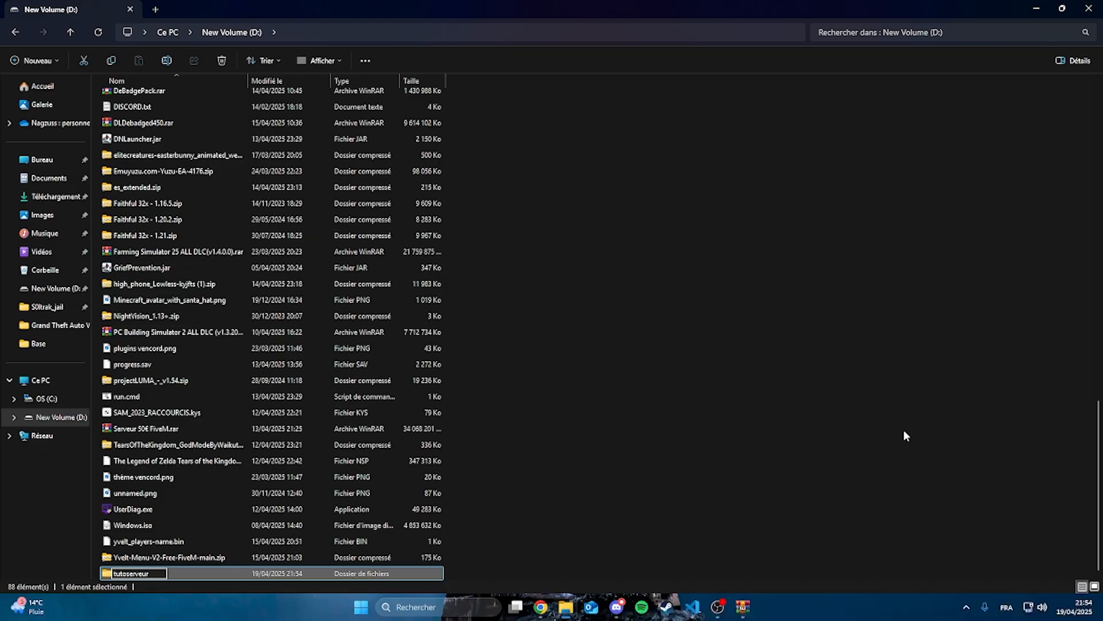
pyautogui.press('Return')
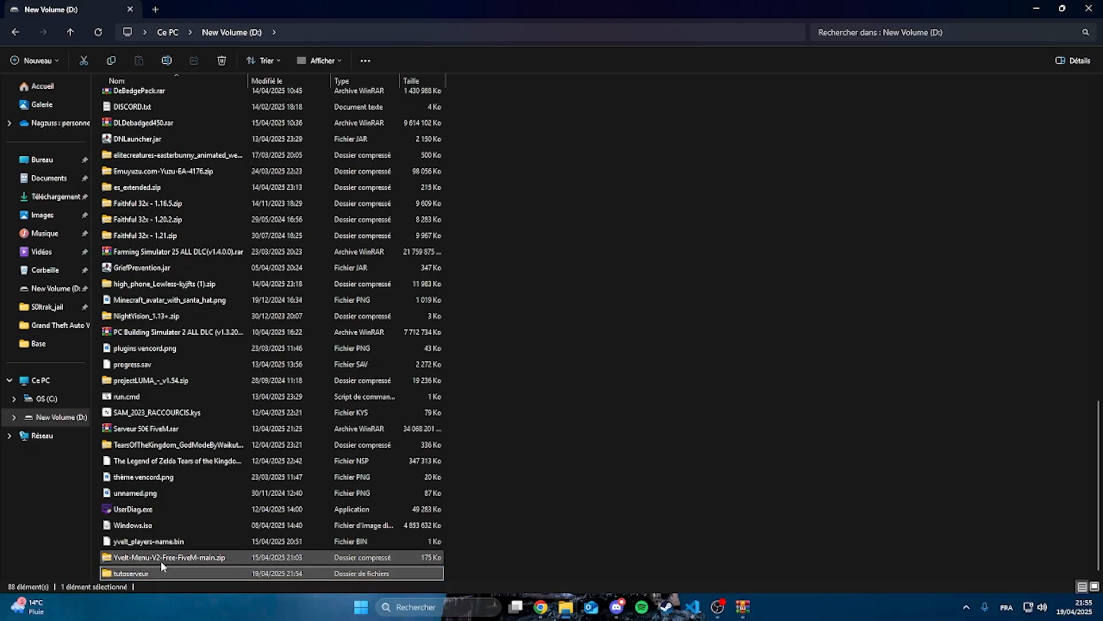
# Extract all files of the server (1).7z archive into the empty tutoserveur folder
pyautogui.doubleClick(148, 575)
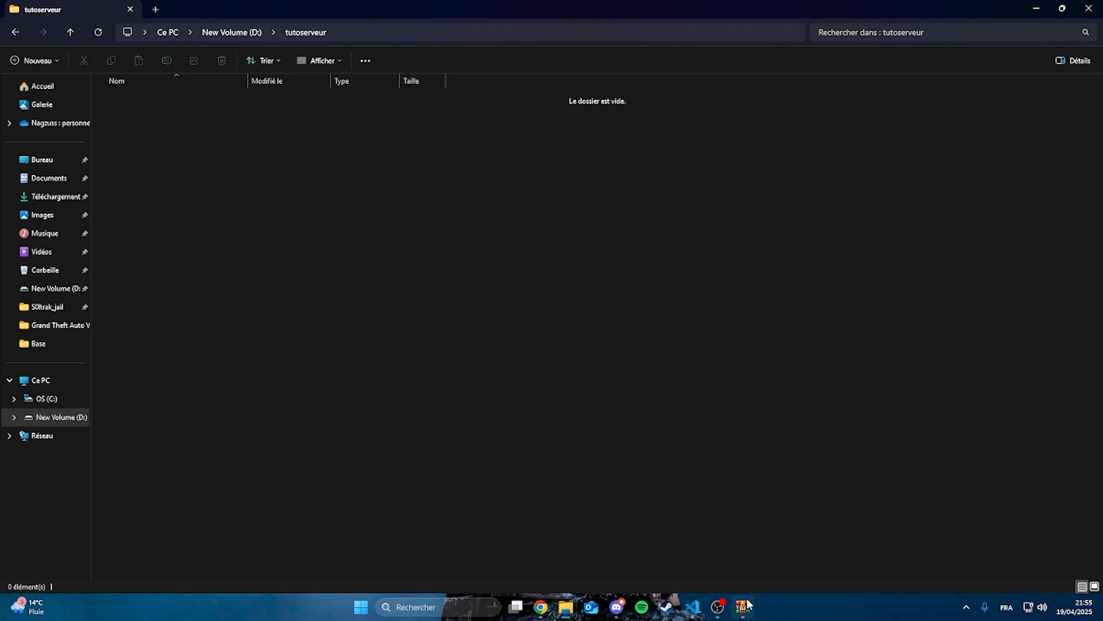
pyautogui.hotkey('ctrl', 'a')
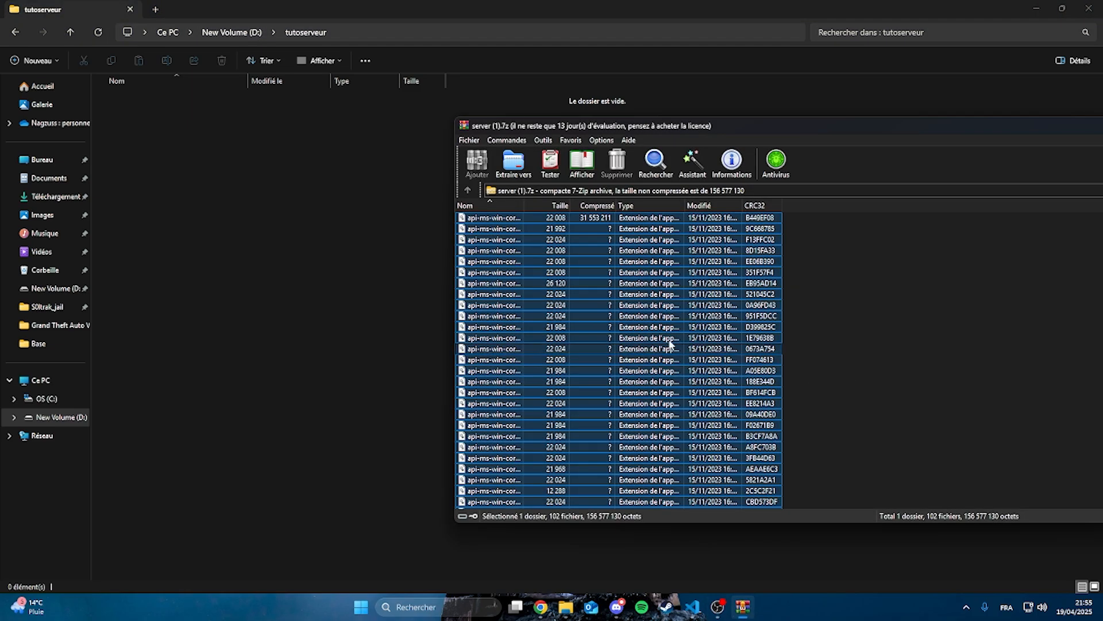
pyautogui.moveTo(602, 294); pyautogui.dragTo(622, 251)
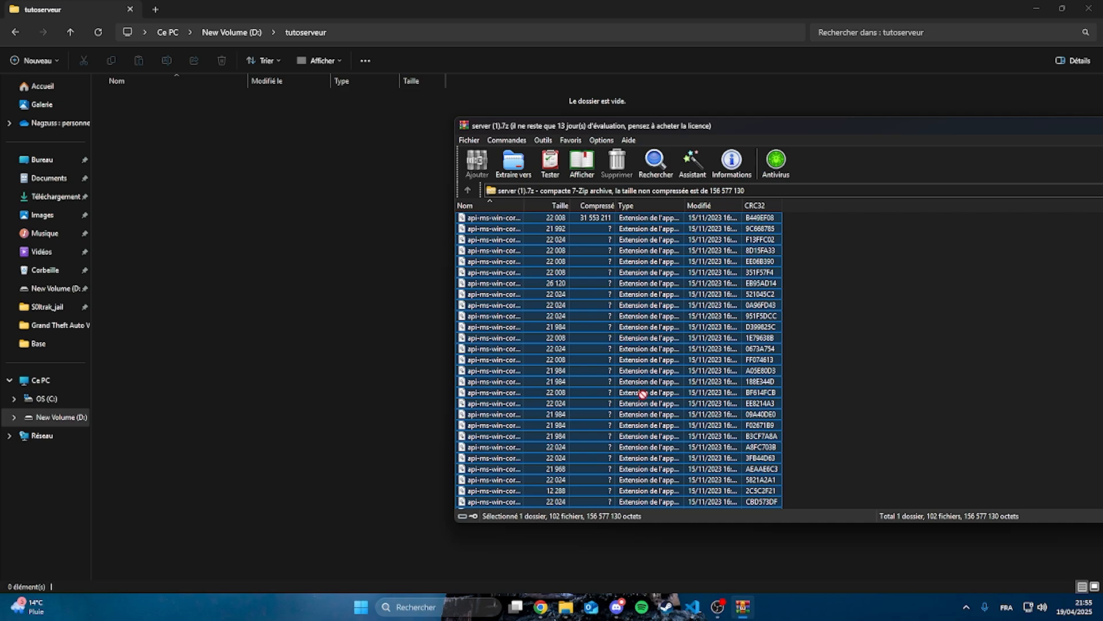
pyautogui.moveTo(748, 299); pyautogui.dragTo(307, 266)
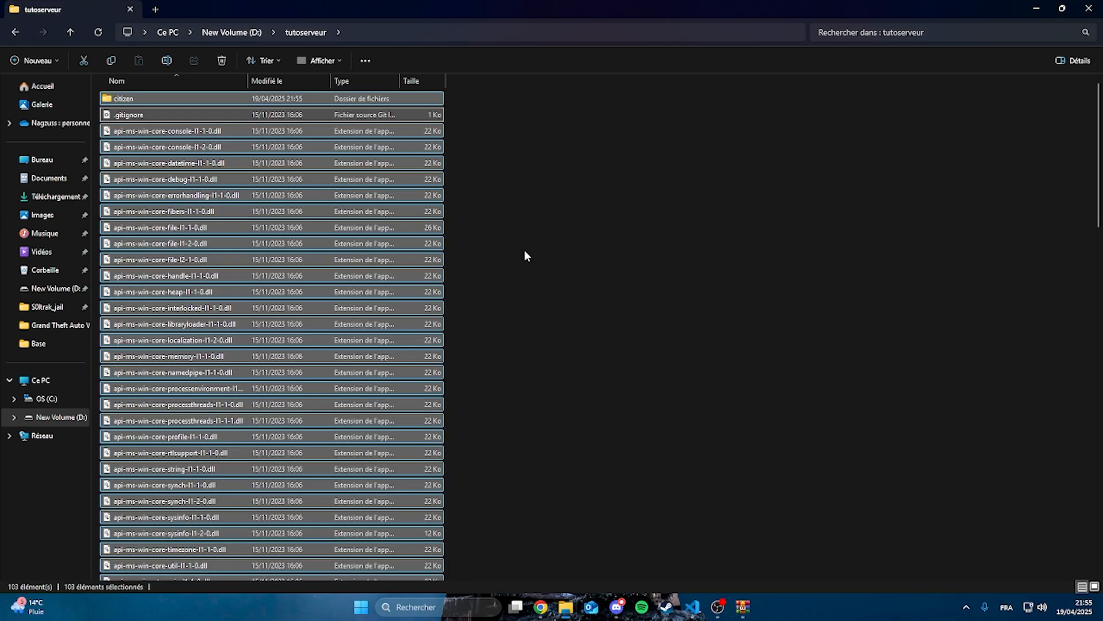
pyautogui.click(524, 249)
# Run FXServer.exe from the tutoserveur folder and allow it network access through the Windows firewall
pyautogui.scroll(-5, 394, 327)
pyautogui.scroll(-15, 394, 328)
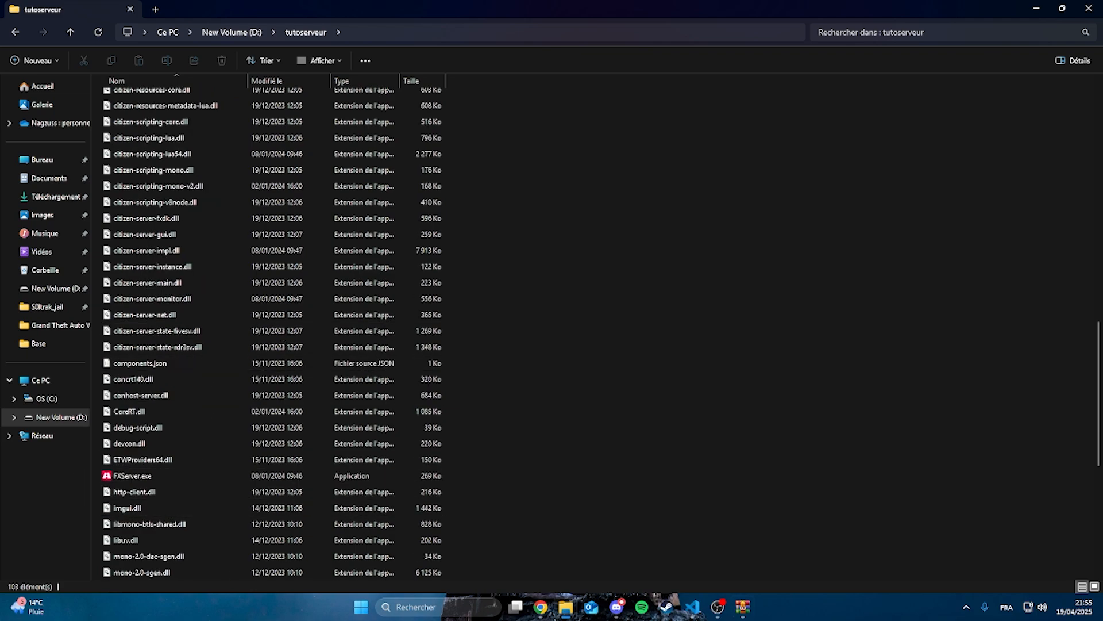
pyautogui.doubleClick(152, 474)
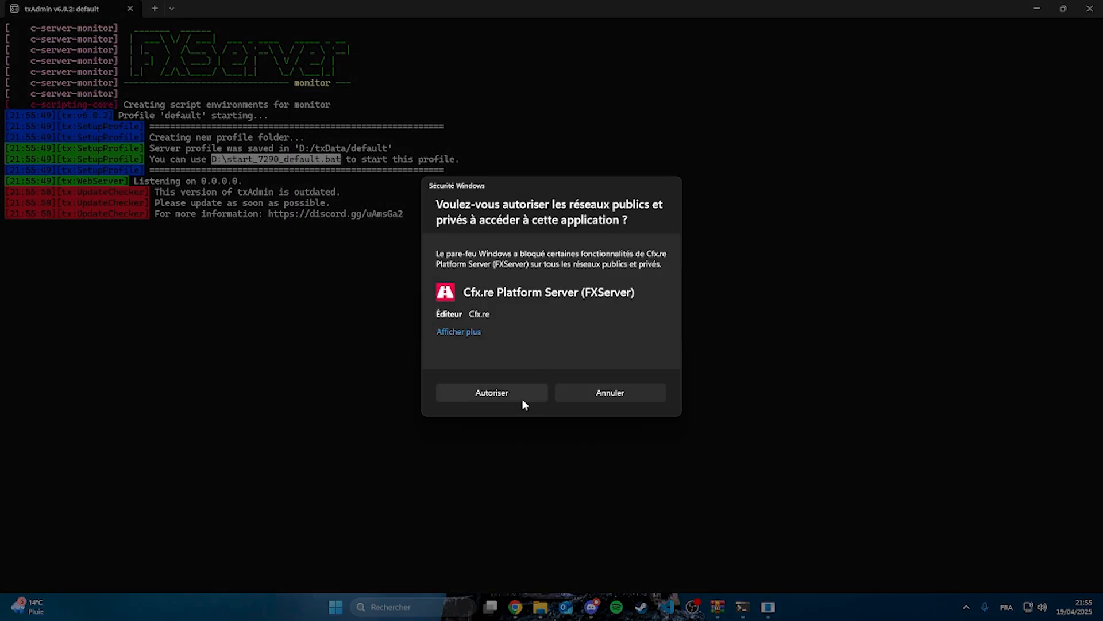
pyautogui.click(522, 399)
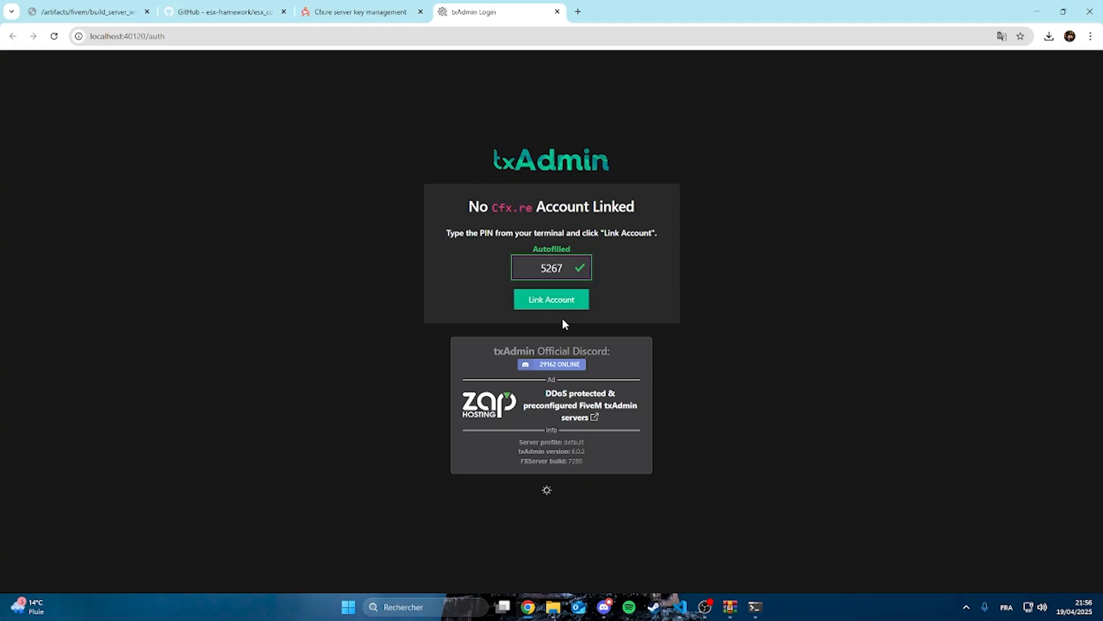
# Authorize txAdmin with the Cfx.re account, then create the master account with a backup password, agreeing to the terms and license
pyautogui.click(549, 299)
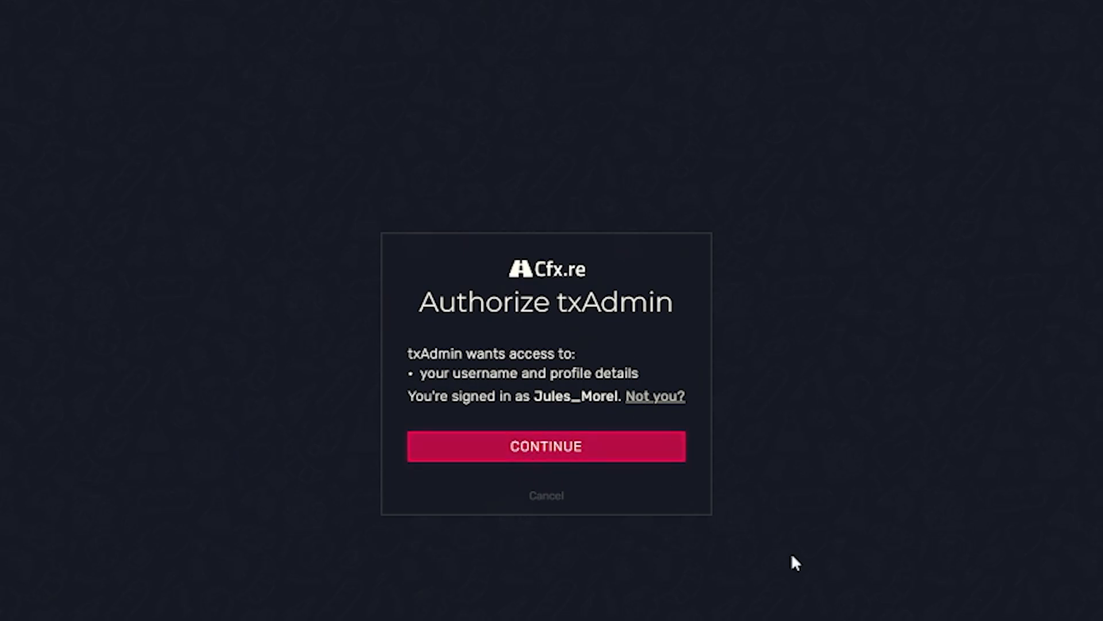
pyautogui.click(598, 457)
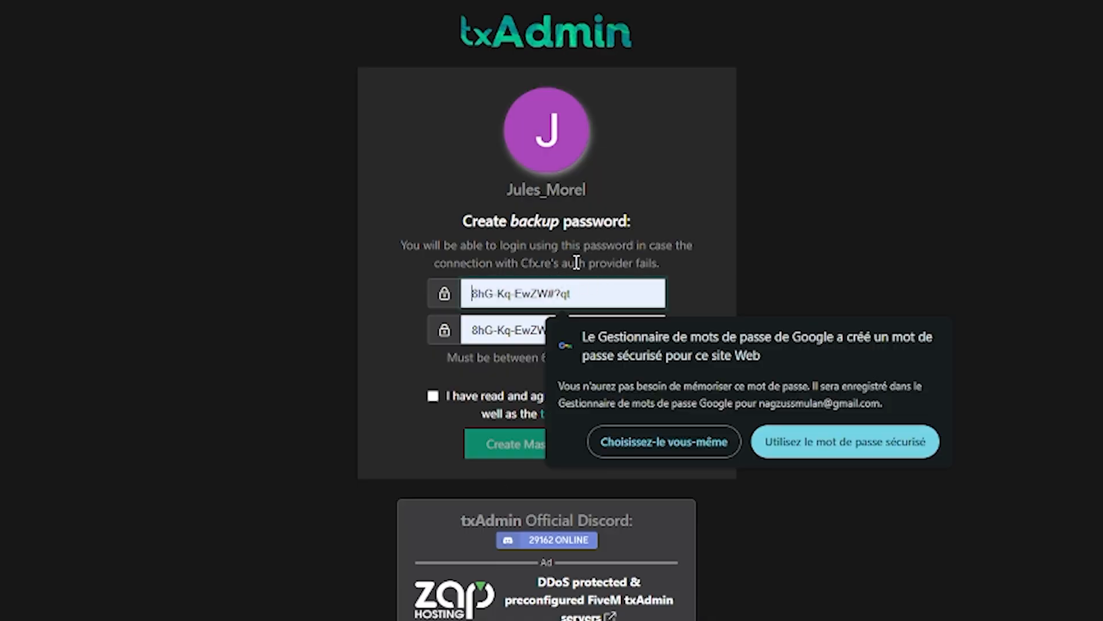
pyautogui.write('••••••••••')
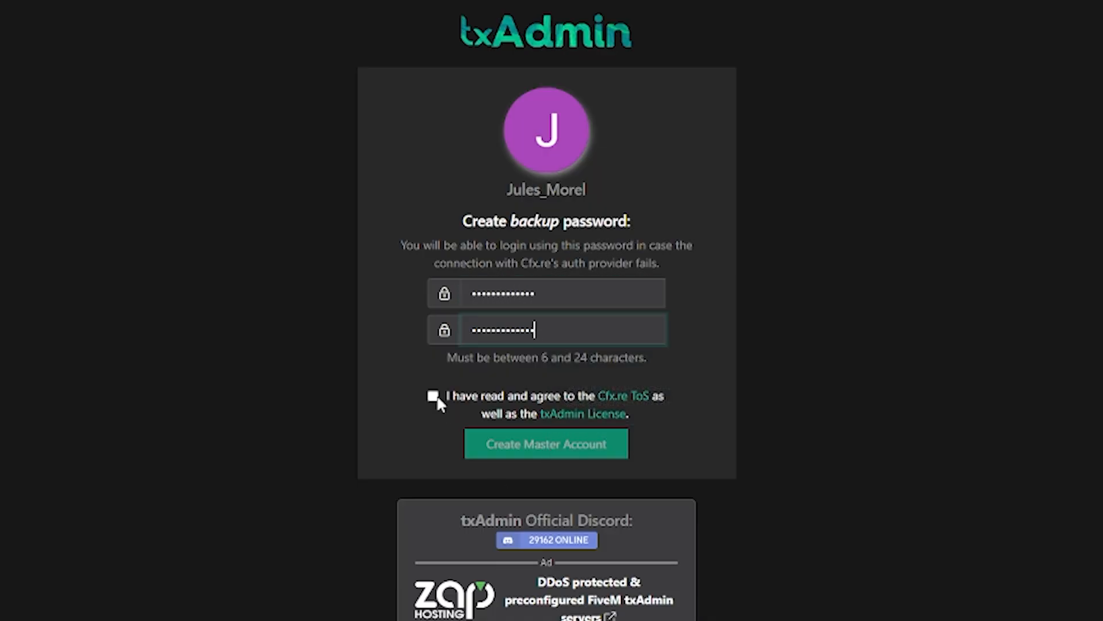
pyautogui.click(433, 395)
pyautogui.click(537, 450)
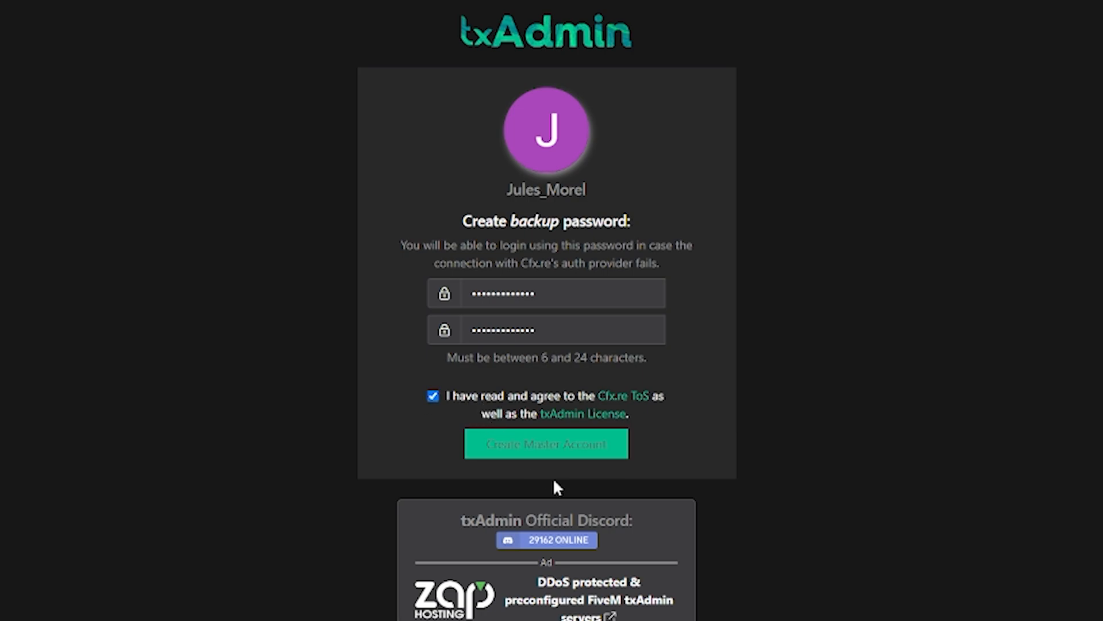
pyautogui.click(573, 448)
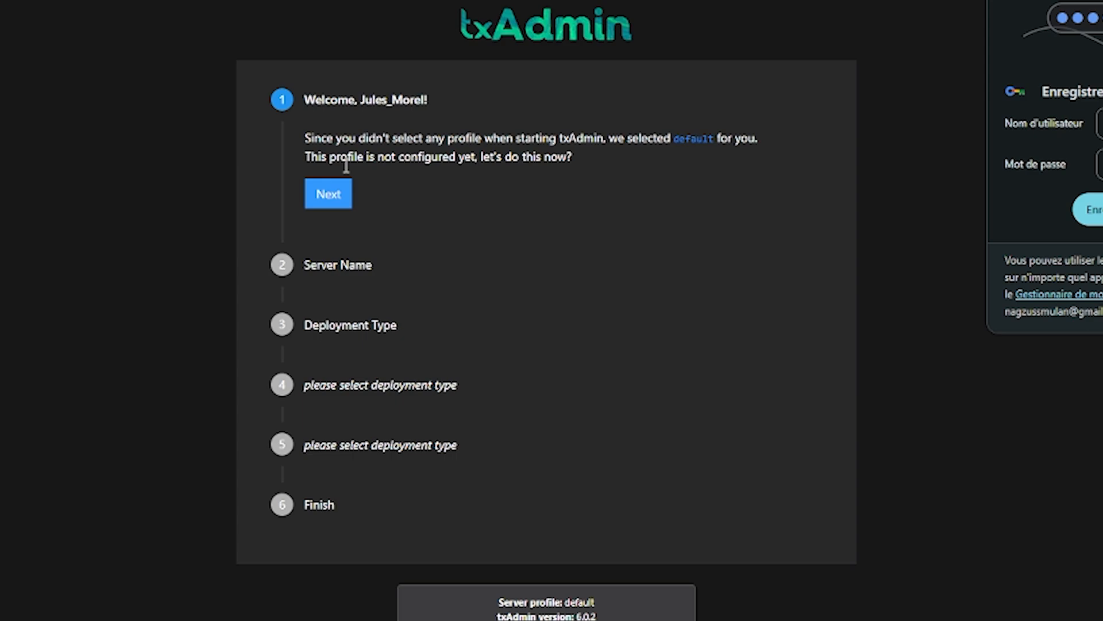
# Save the account password in the browser and set the server name to tutoserver in the txAdmin profile setup
pyautogui.click(325, 200)
pyautogui.click(1100, 210)
pyautogui.click(311, 205)
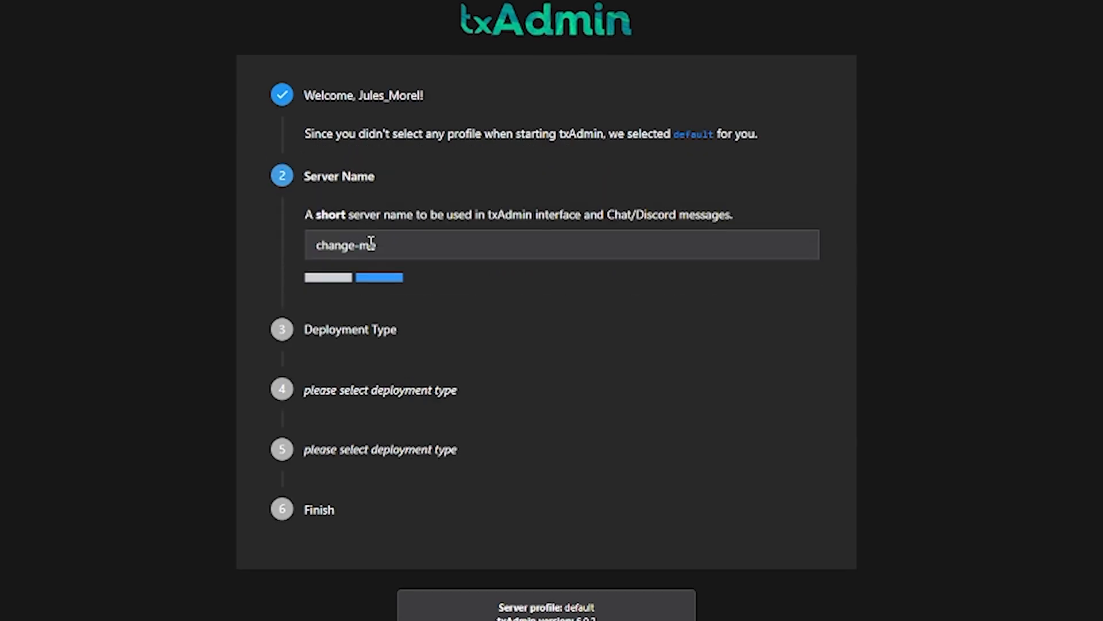
pyautogui.press('BackSpace')
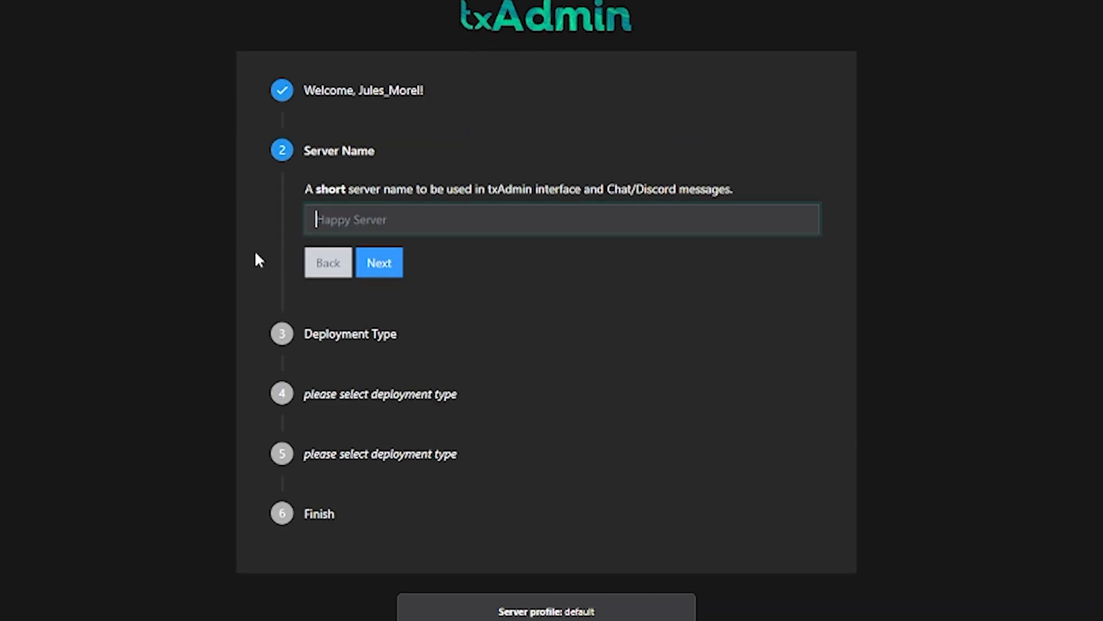
pyautogui.write('tutoserver')
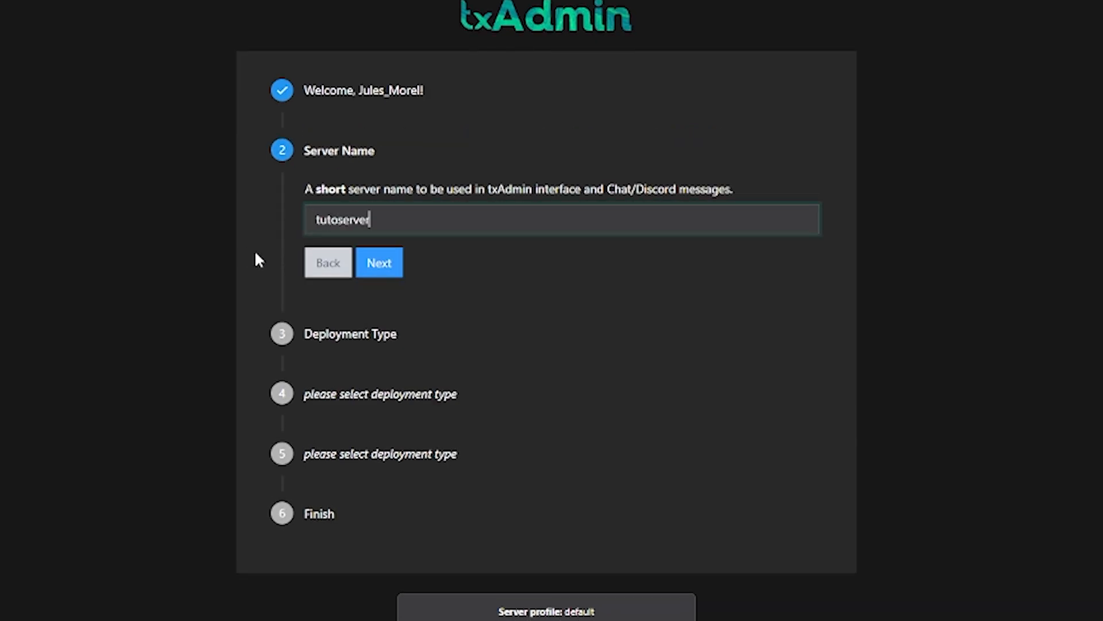
pyautogui.click(379, 264)
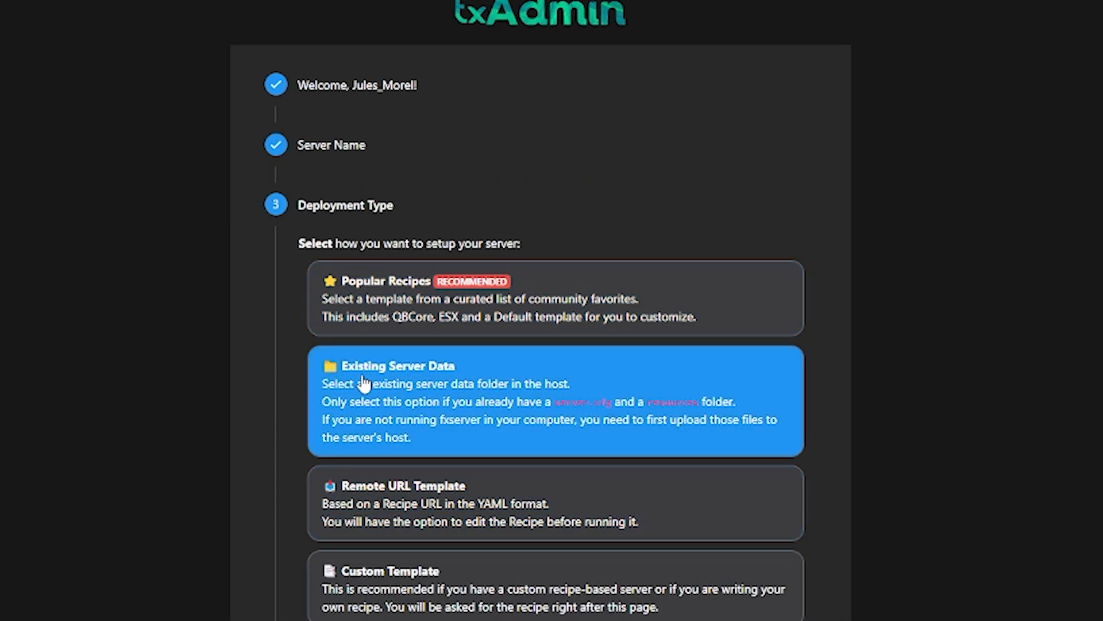
# Choose the ESX Legacy template from the popular recipes, save D:/txData/ESXLegacy_04000A.base as the data location, and open the recipe deployer
pyautogui.click(690, 422)
pyautogui.click(460, 312)
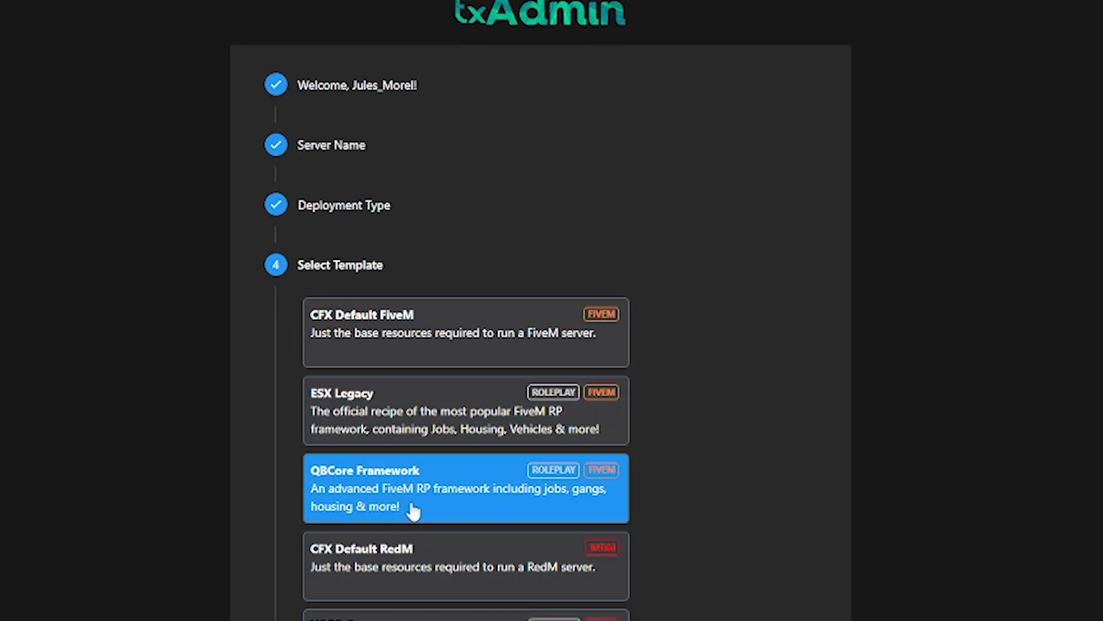
pyautogui.click(462, 413)
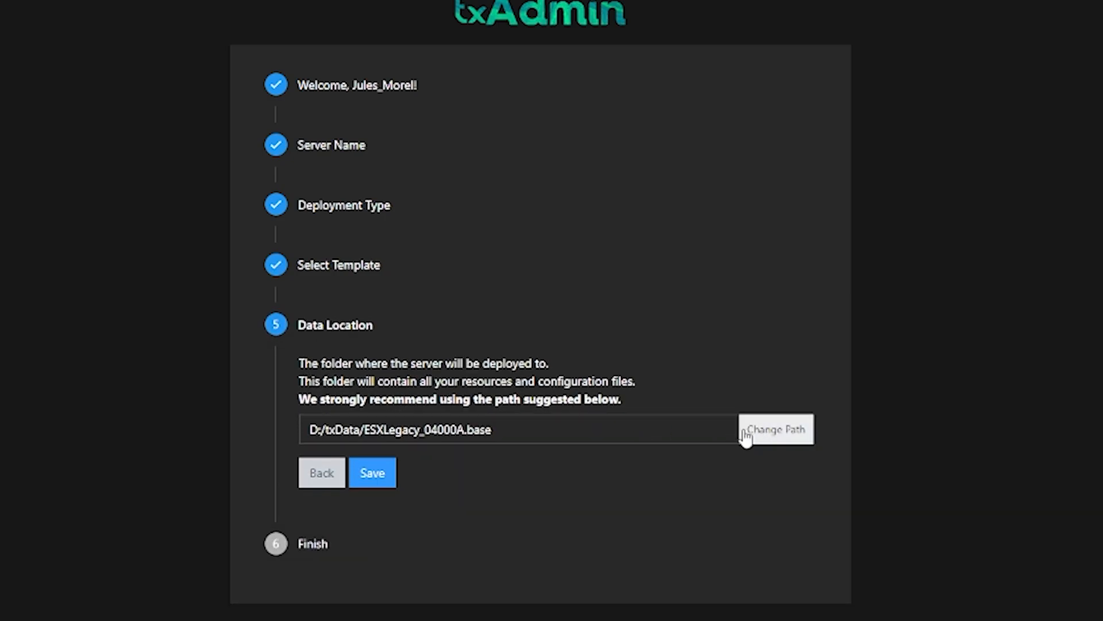
pyautogui.click(391, 484)
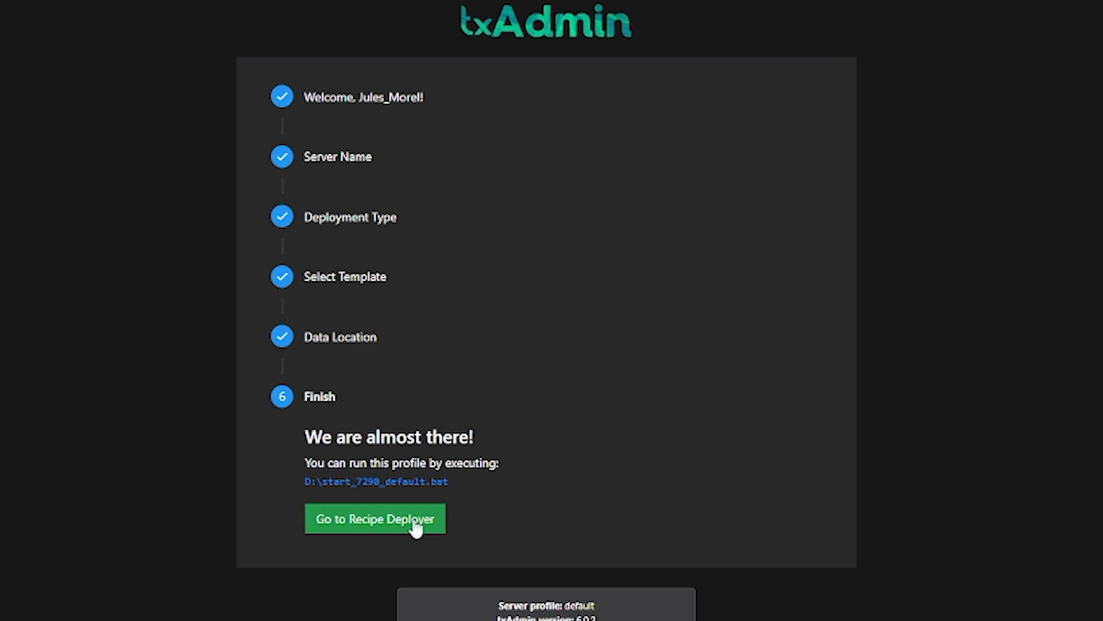
pyautogui.click(417, 528)
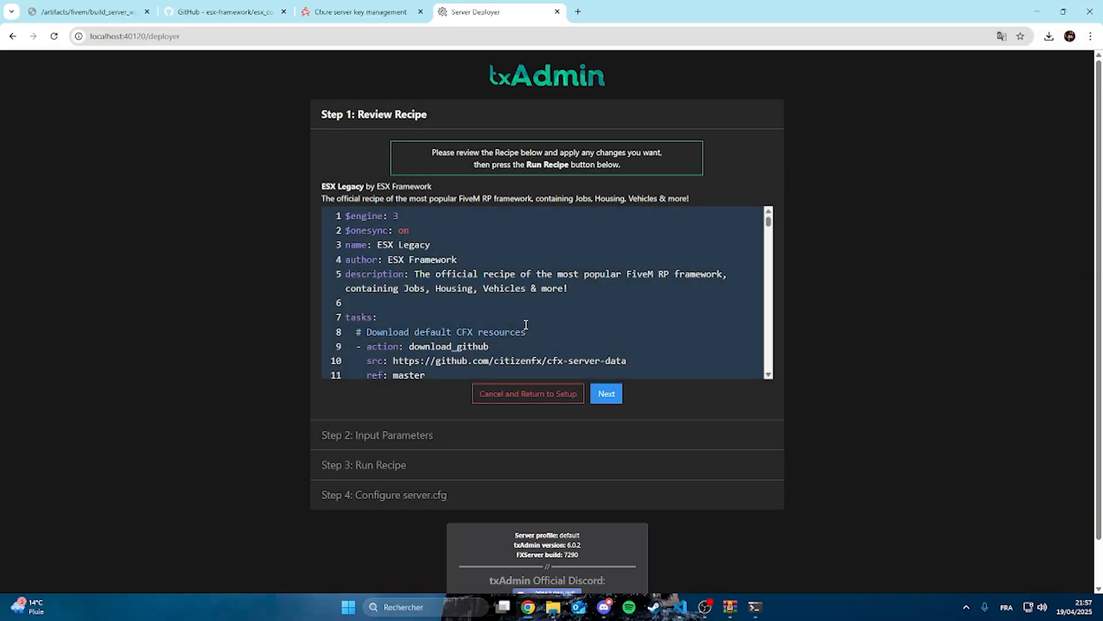
# Review the ESX Legacy recipe's tasks and proceed to the deployer's input parameters
pyautogui.scroll(-20, 404, 235)
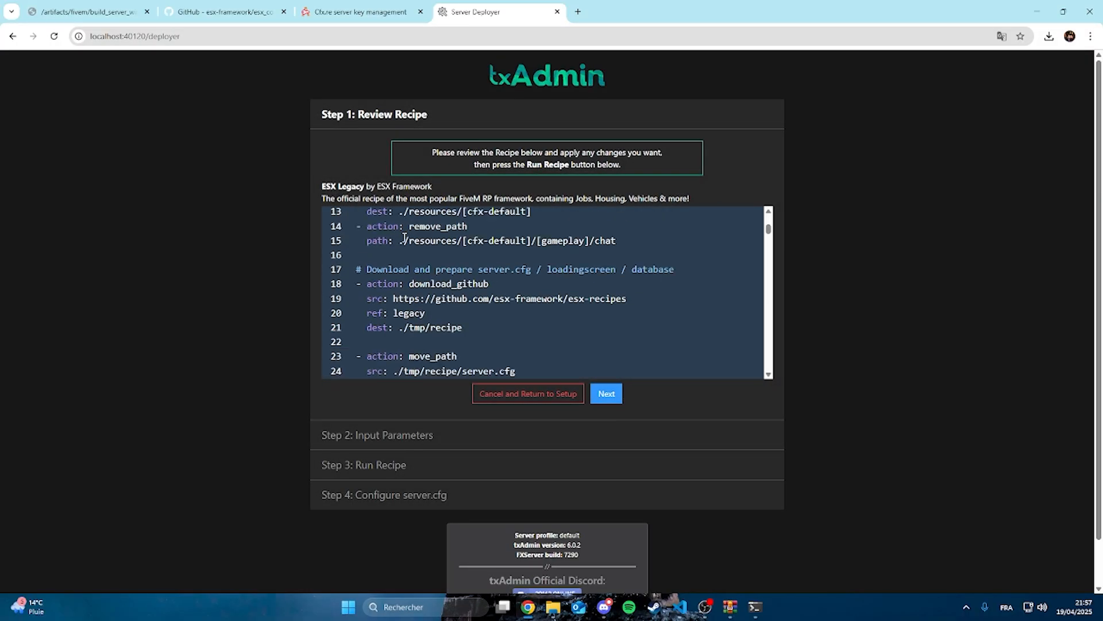
pyautogui.scroll(-18, 573, 298)
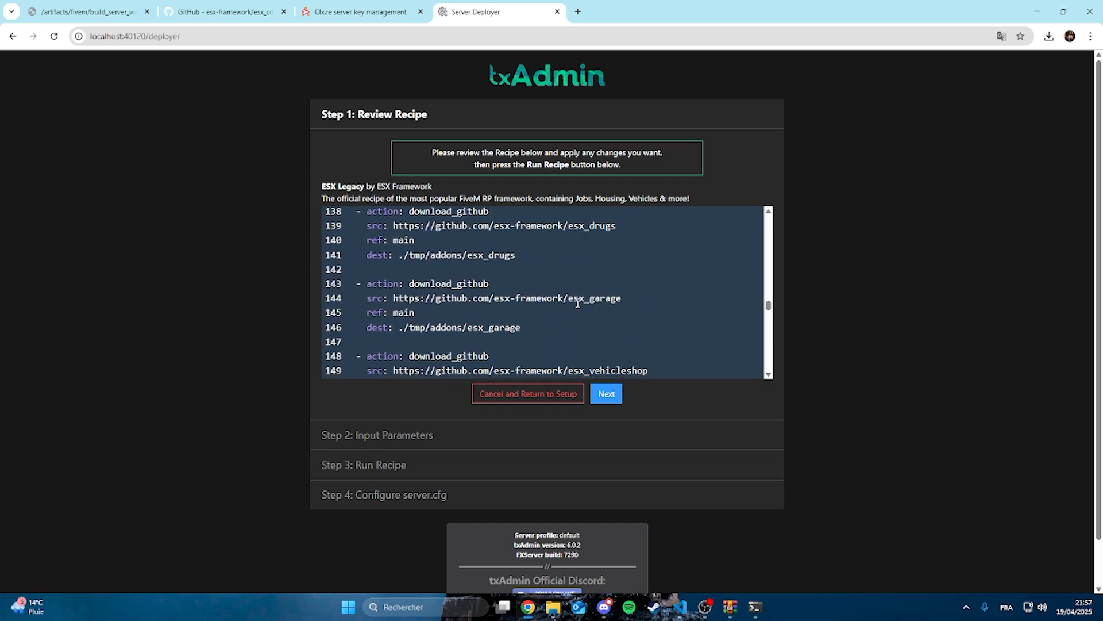
pyautogui.scroll(20, 481, 275)
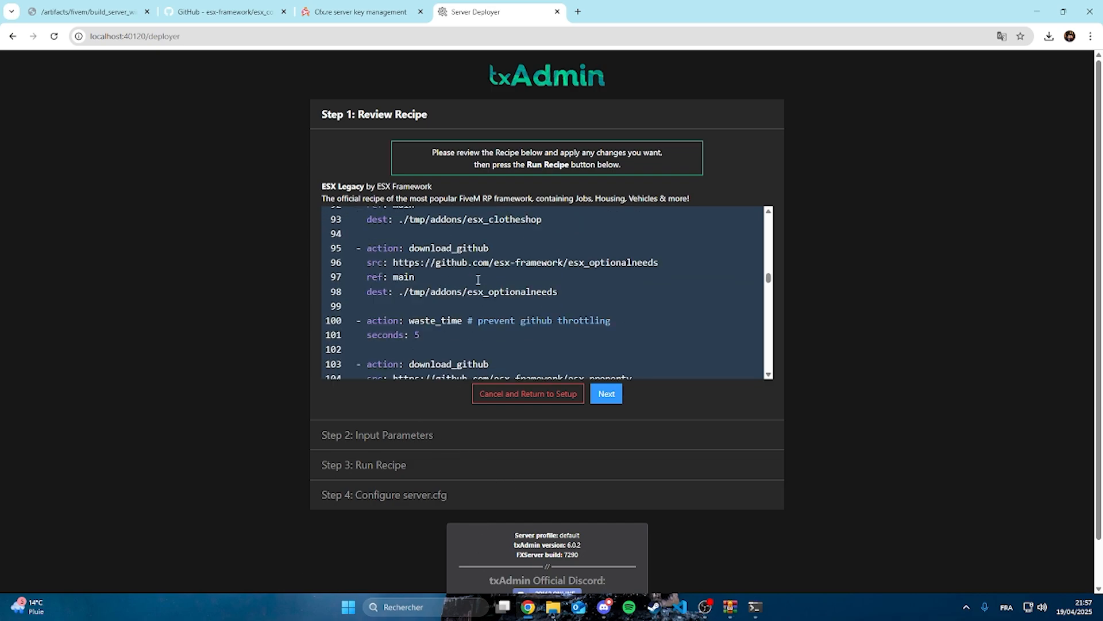
pyautogui.scroll(7, 481, 275)
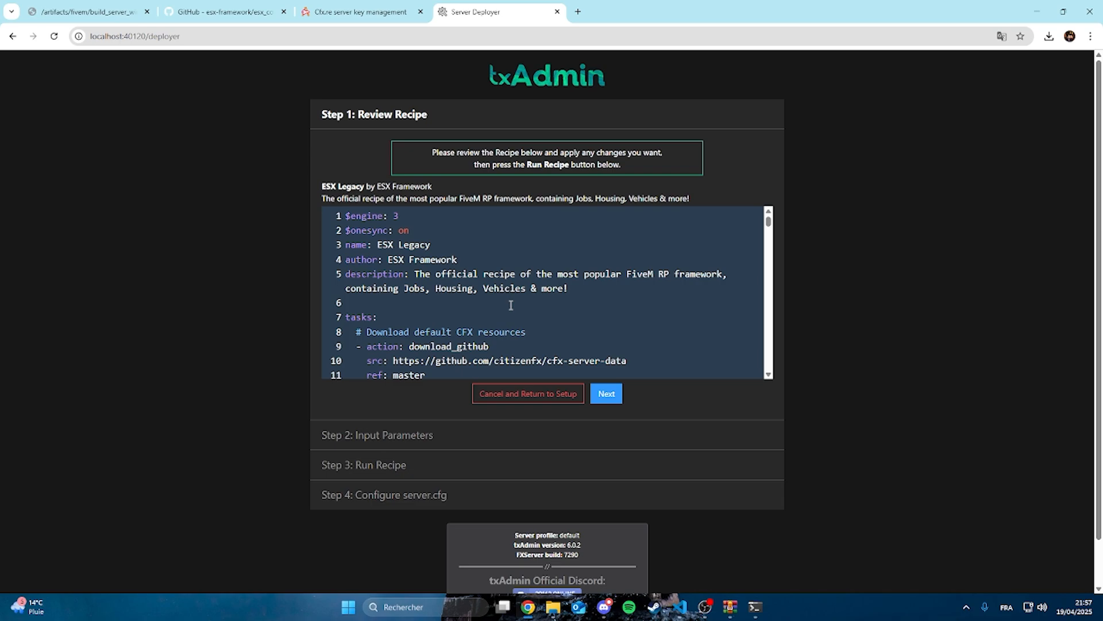
pyautogui.click(601, 401)
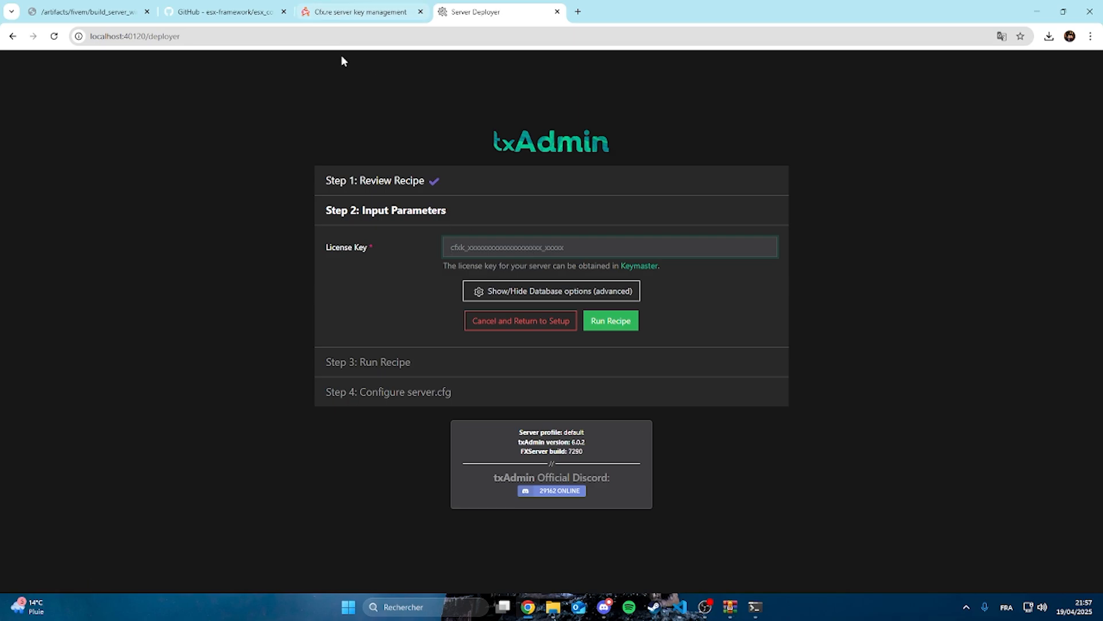
# Register a new server with the display name tutoserver in Cfx.re Keymaster, pass the captcha, and generate its key
pyautogui.click(332, 6)
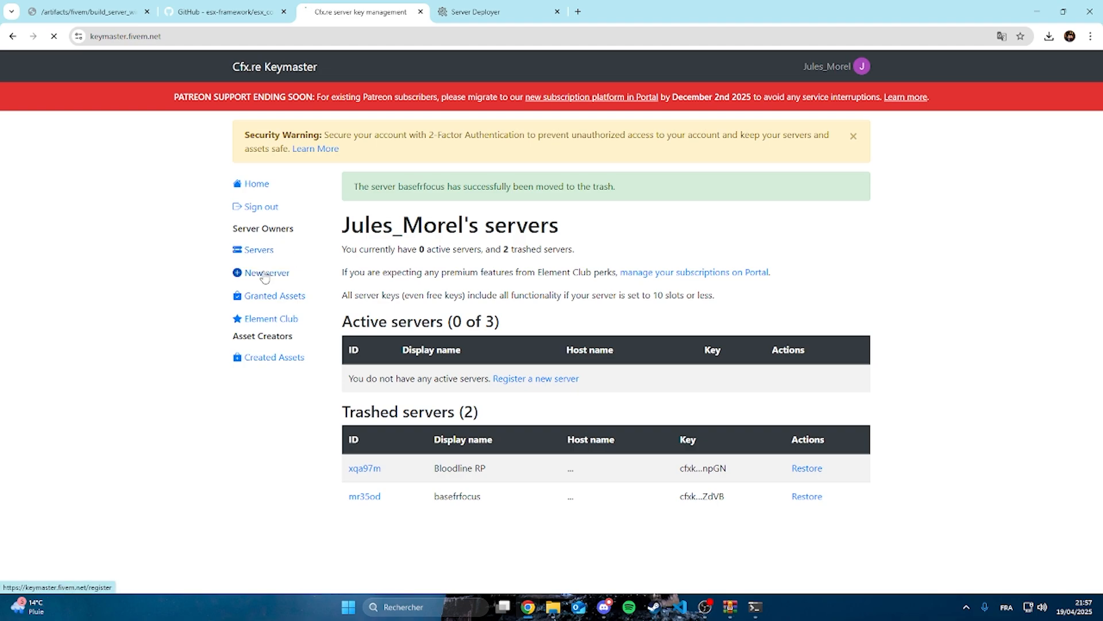
pyautogui.click(412, 232)
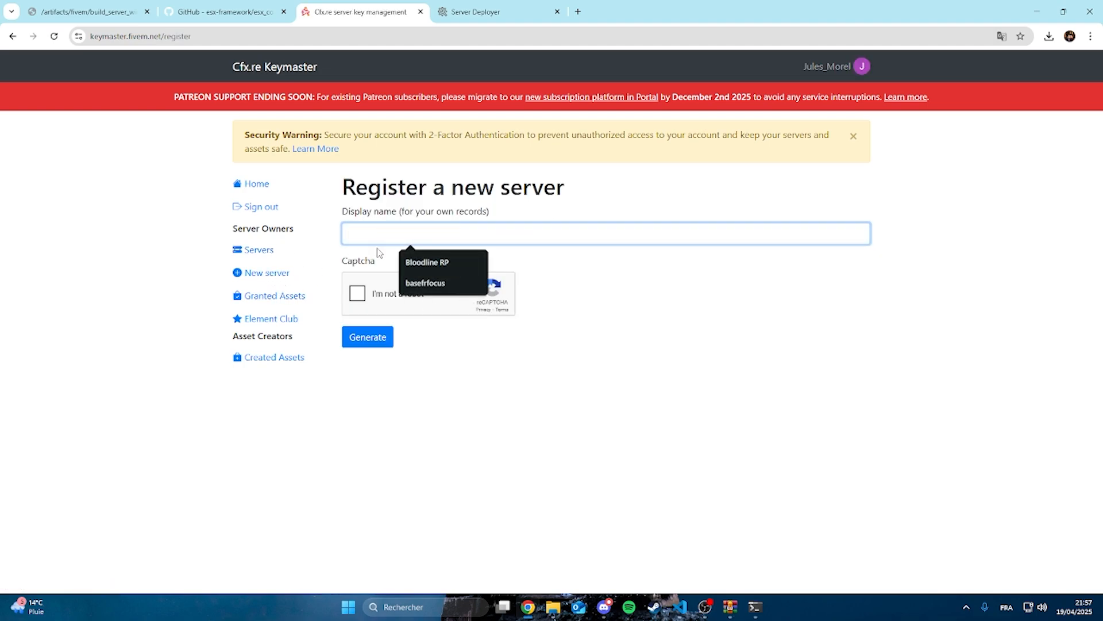
pyautogui.write('tutoserver')
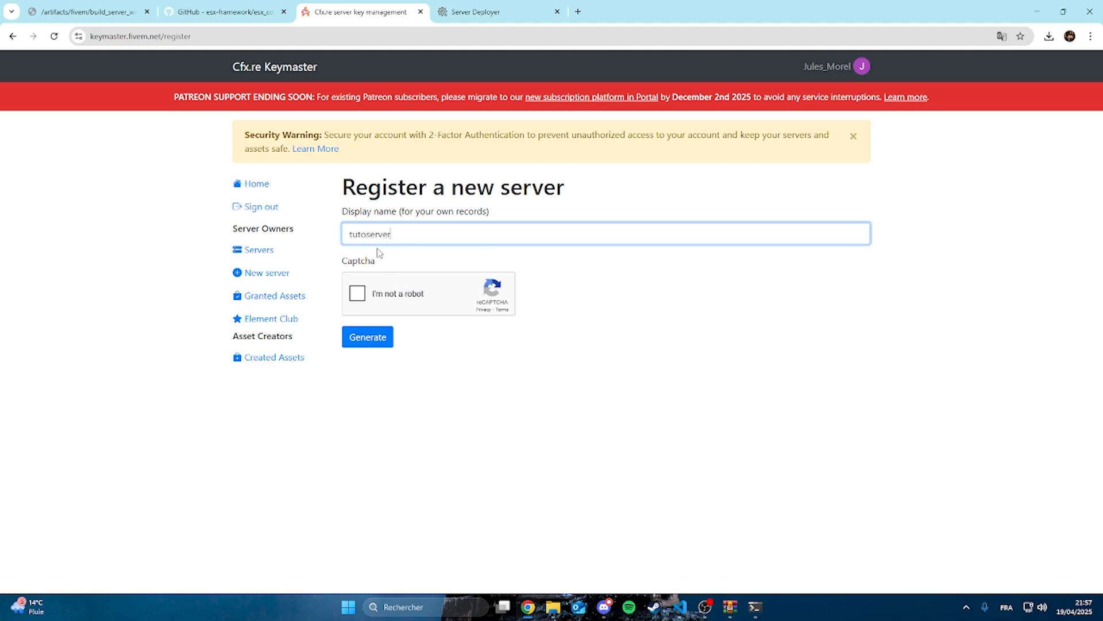
pyautogui.click(356, 294)
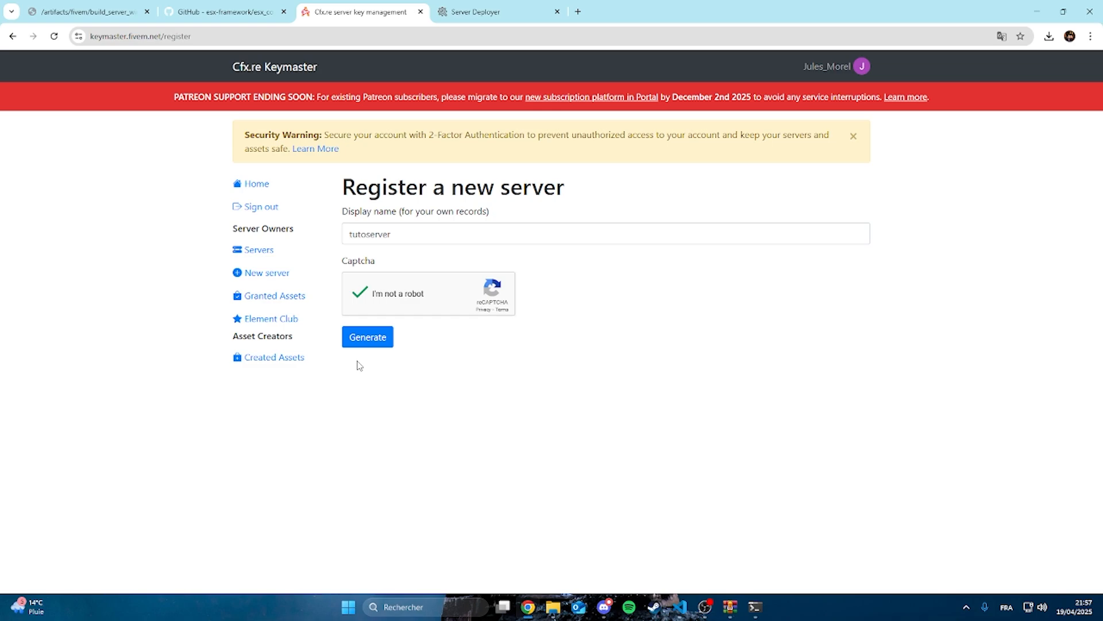
pyautogui.click(380, 339)
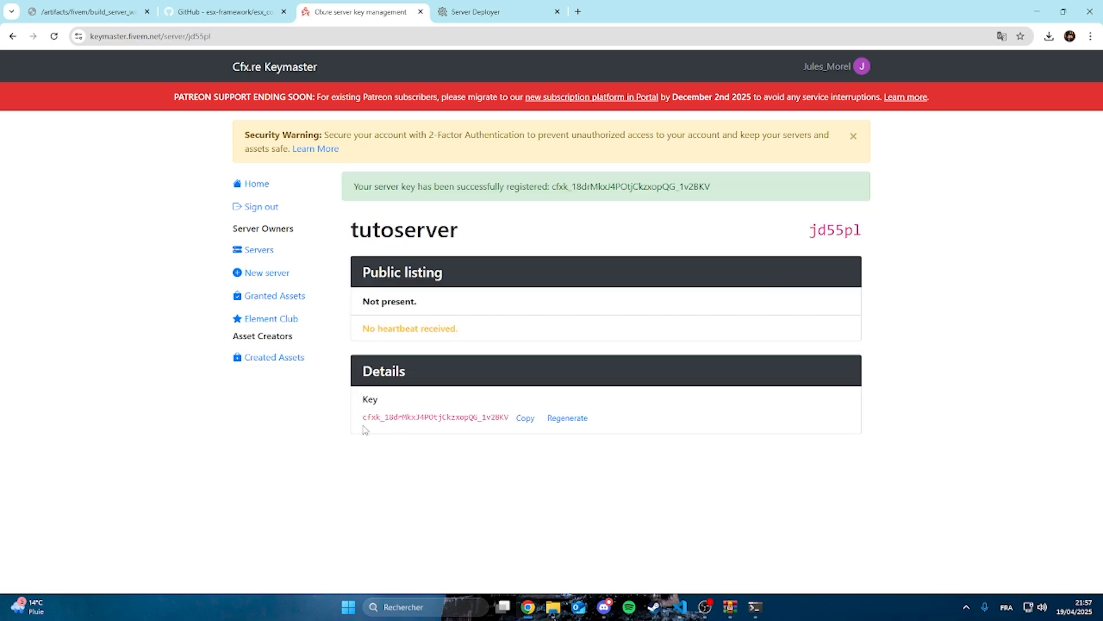
# Copy the generated license key into the License Key field of the txAdmin deployer and try to run the recipe
pyautogui.click(525, 418)
pyautogui.click(524, 10)
pyautogui.hotkey('ctrl', 'v')
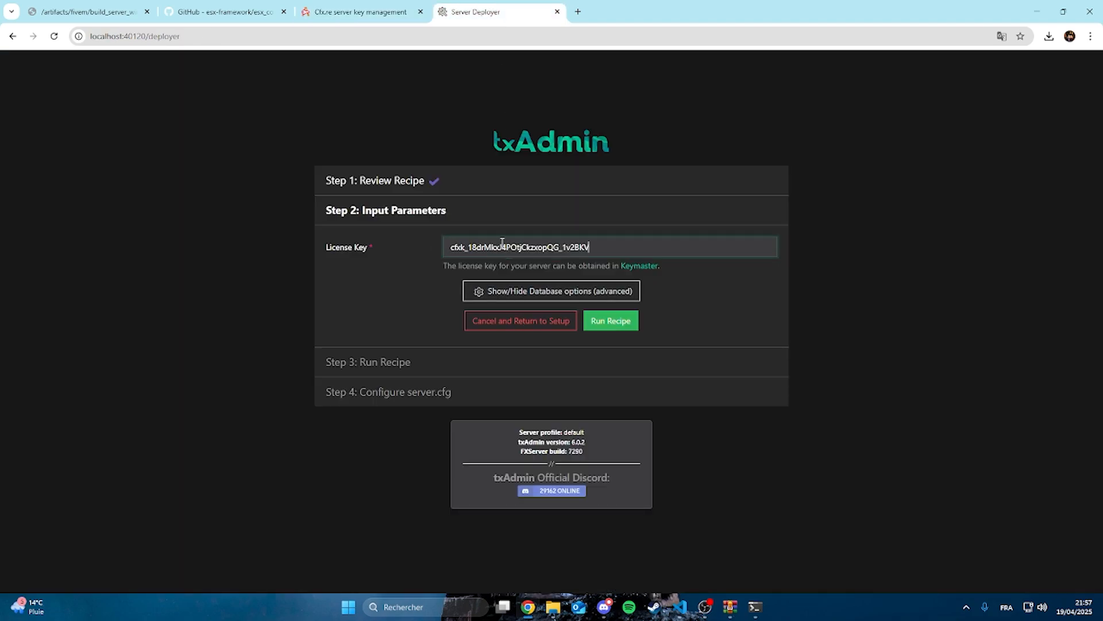
pyautogui.click(608, 327)
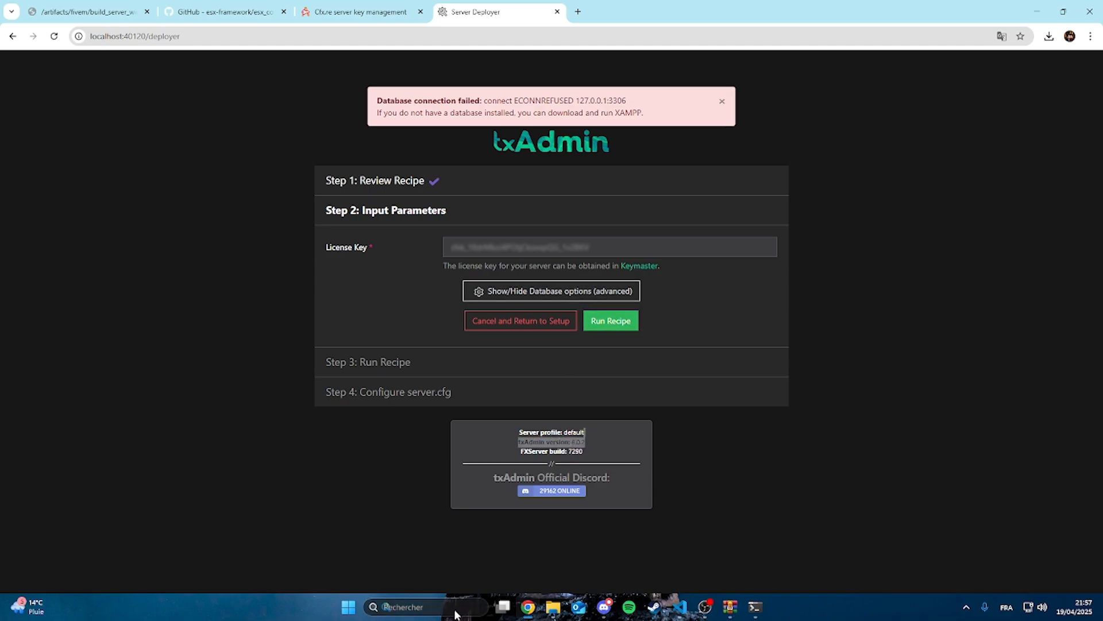
# Switch to the XAMPP Control Panel, start the Apache and MySQL modules, and open phpMyAdmin
pyautogui.click(483, 603)
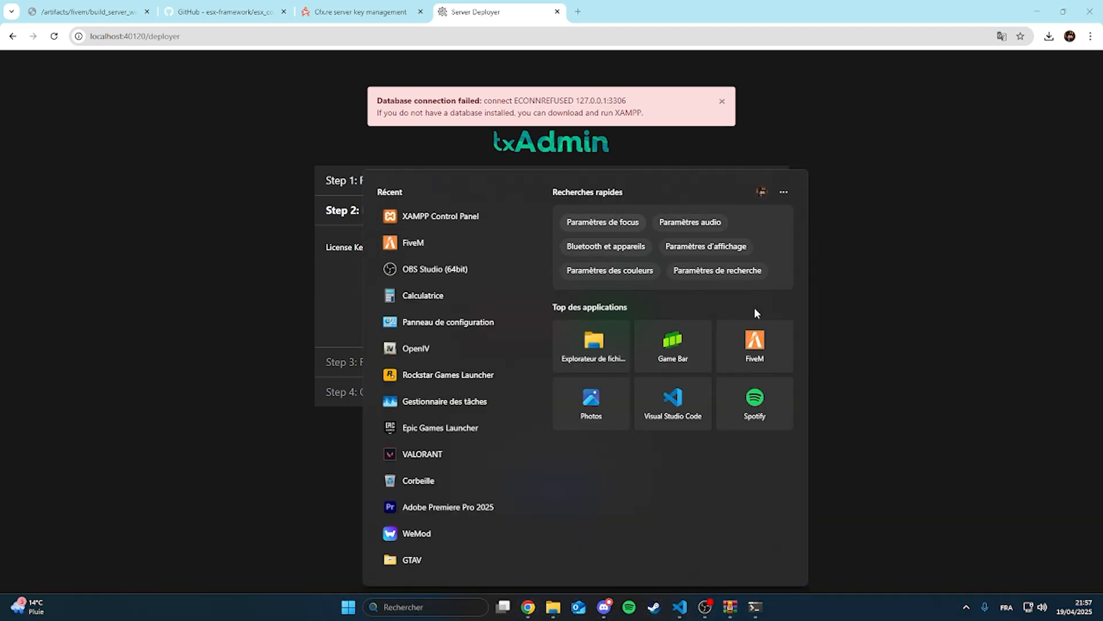
pyautogui.click(441, 227)
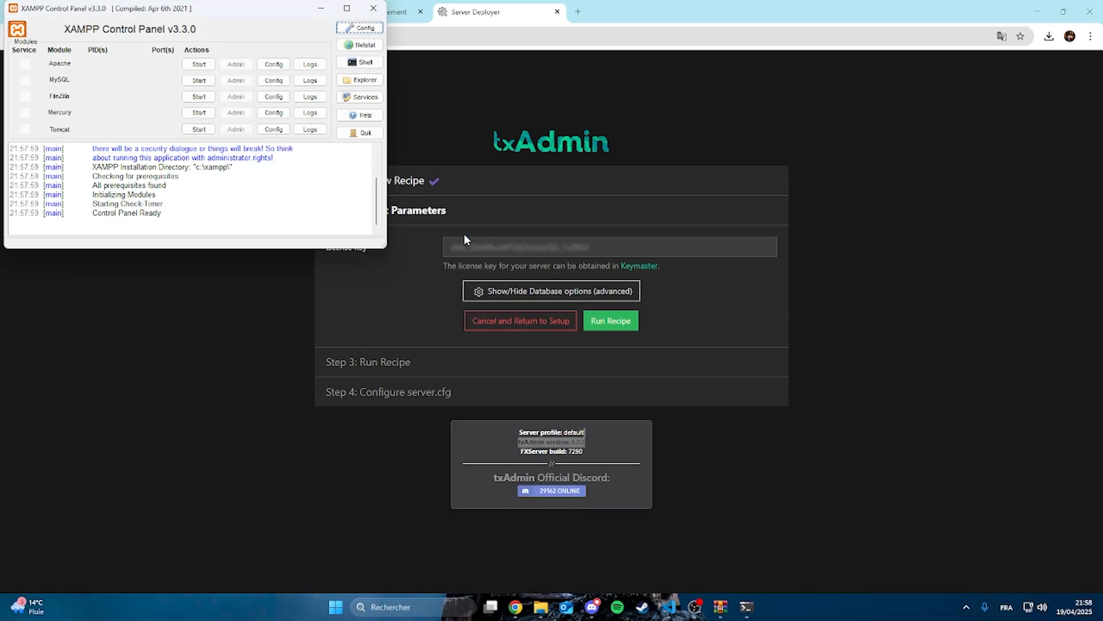
pyautogui.click(199, 64)
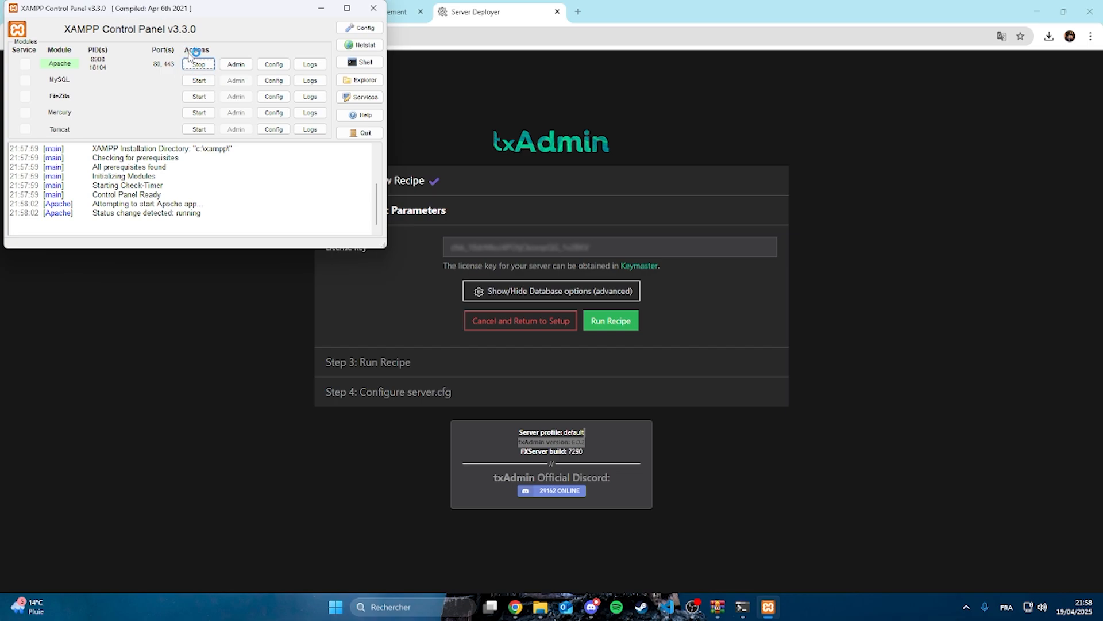
pyautogui.click(199, 80)
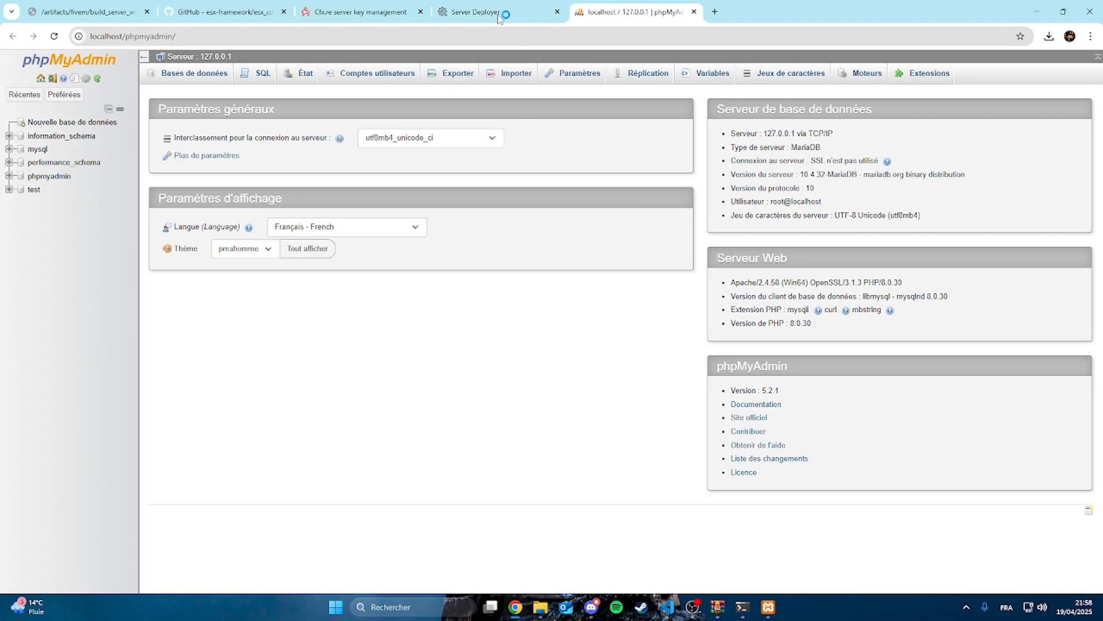
# Run the ESX Legacy recipe again in the Server Deployer and proceed to the server.cfg configuration
pyautogui.click(500, 13)
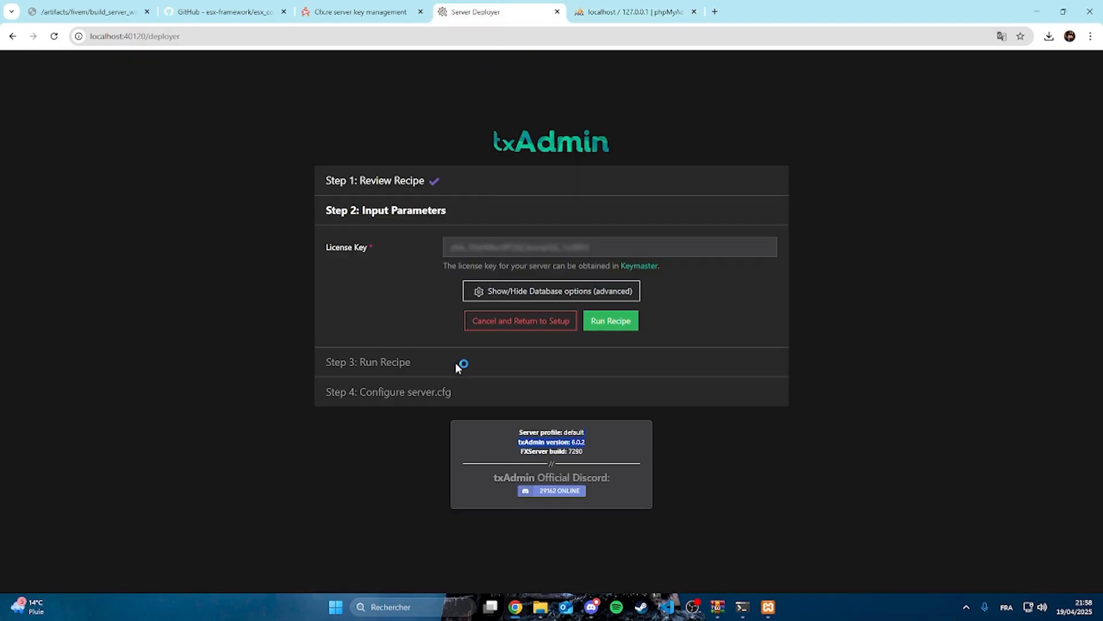
pyautogui.click(612, 322)
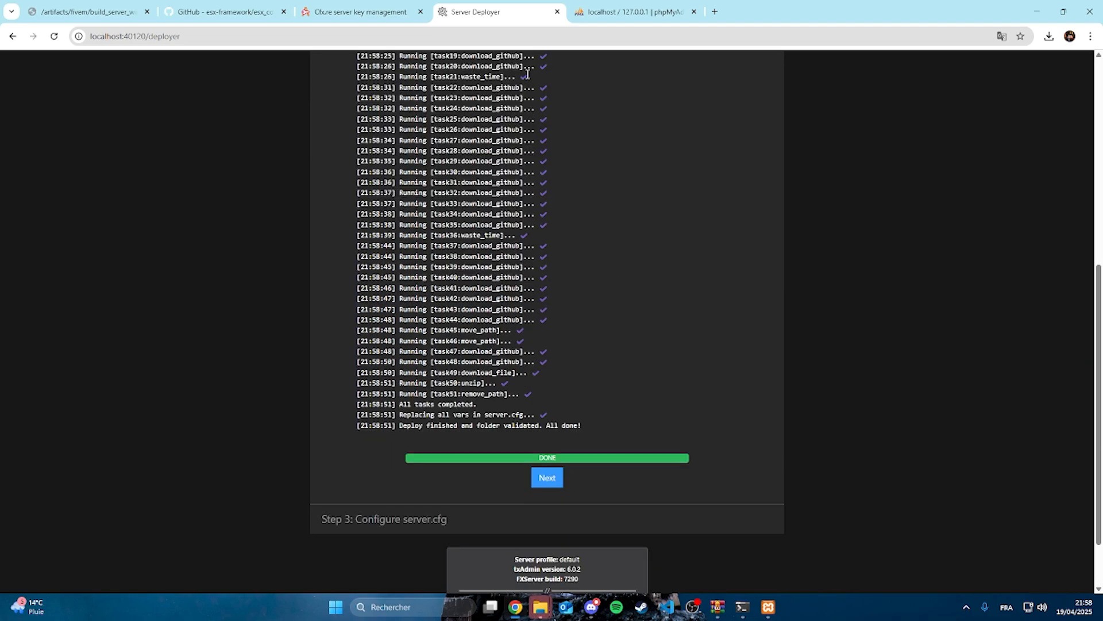
pyautogui.click(547, 478)
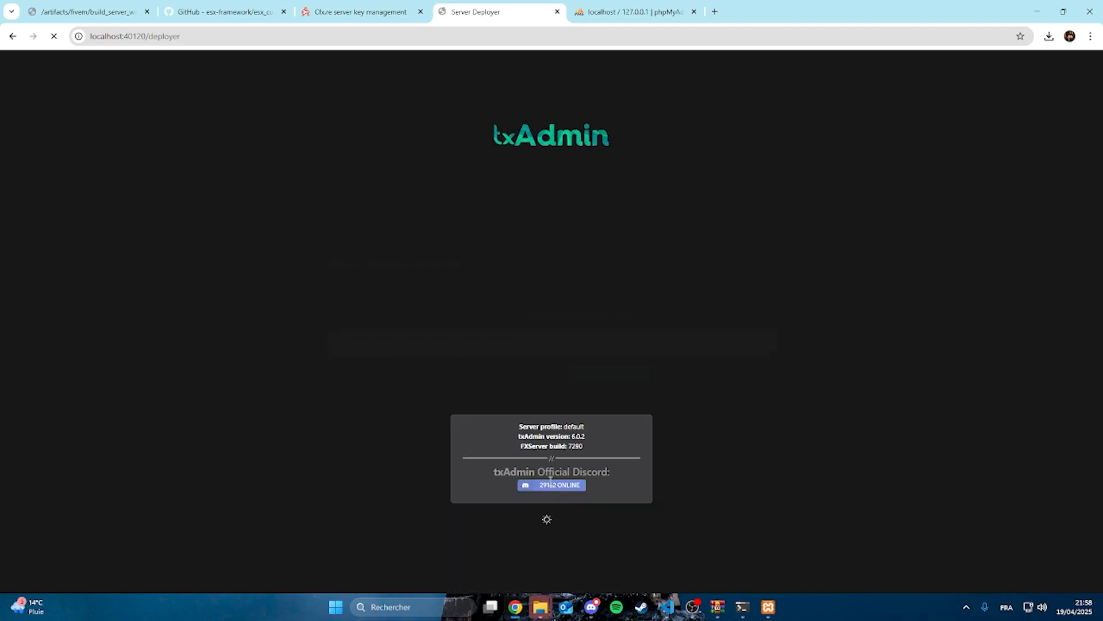
# Review server.cfg, remove the extra ensure entry on line 84 under ESX Addons, and save and run the server
pyautogui.scroll(-10, 633, 288)
pyautogui.scroll(8, 648, 446)
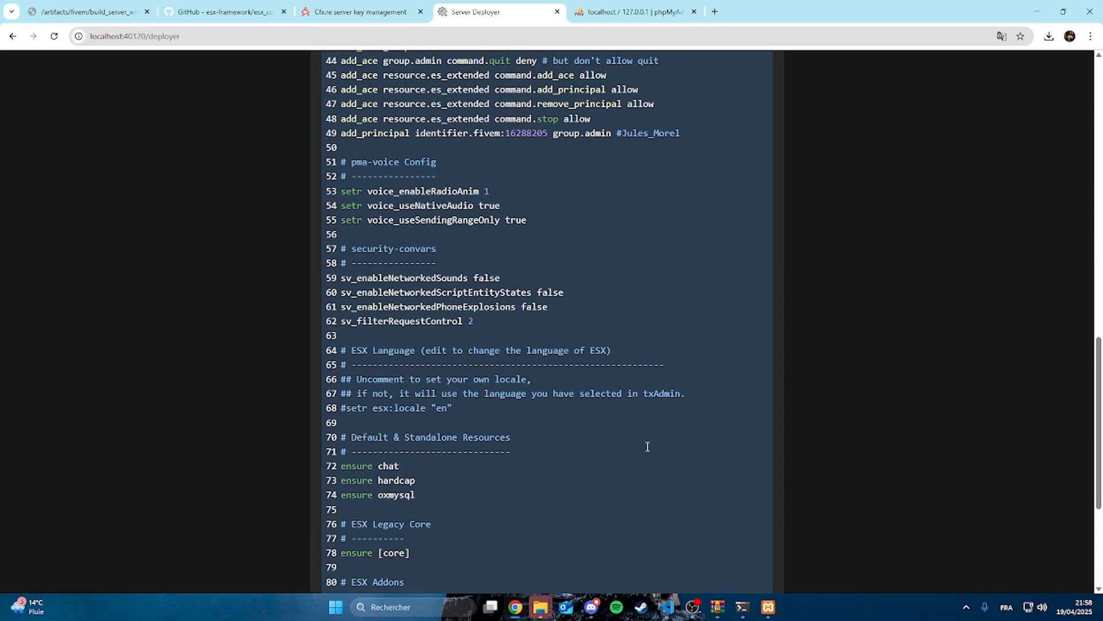
pyautogui.scroll(-6, 521, 436)
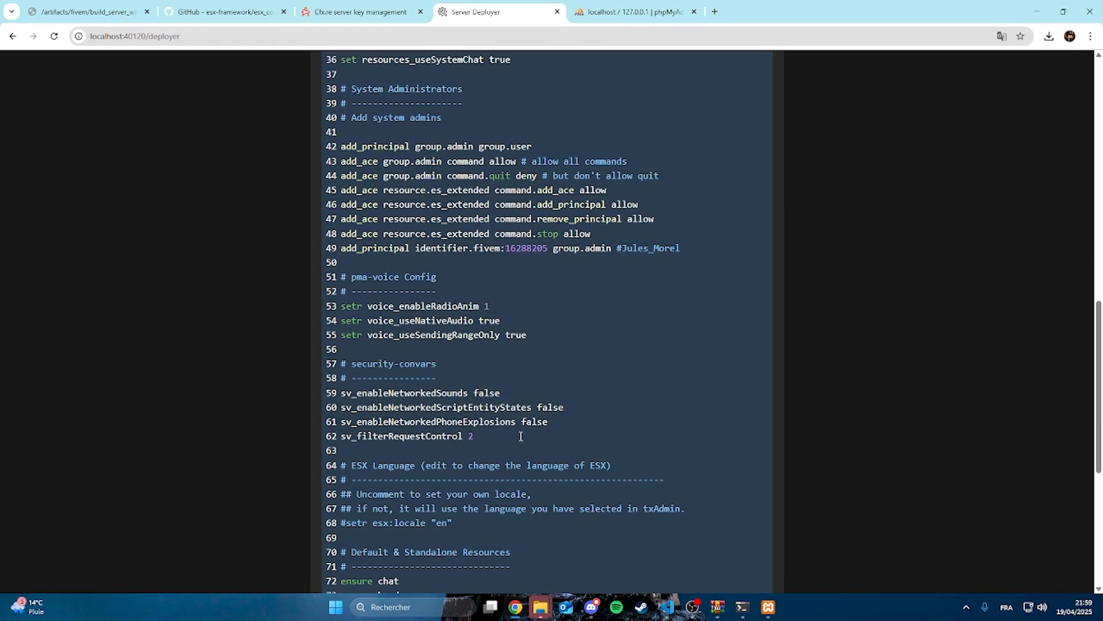
pyautogui.scroll(-2, 521, 436)
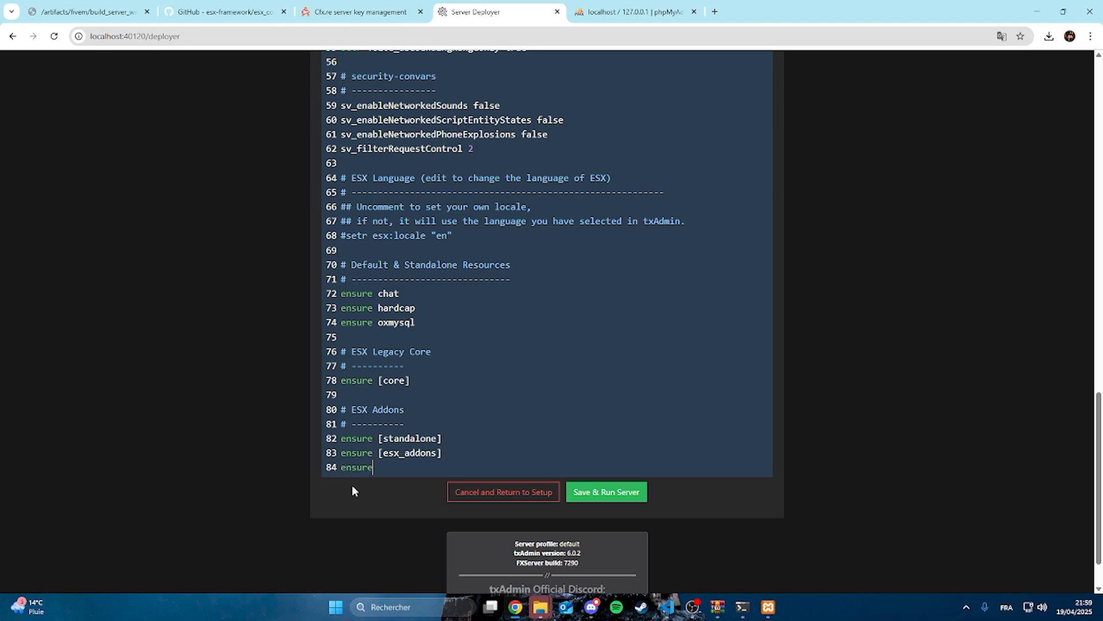
pyautogui.press('BackSpace')
pyautogui.press('BackSpace')
pyautogui.press('BackSpace')
pyautogui.press('BackSpace')
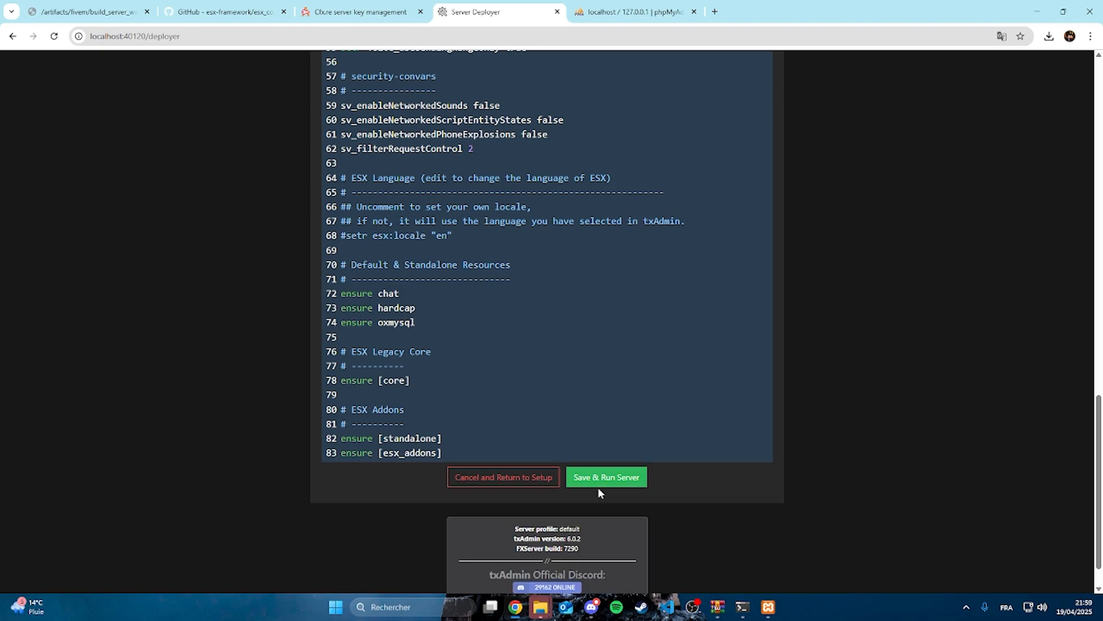
pyautogui.click(626, 481)
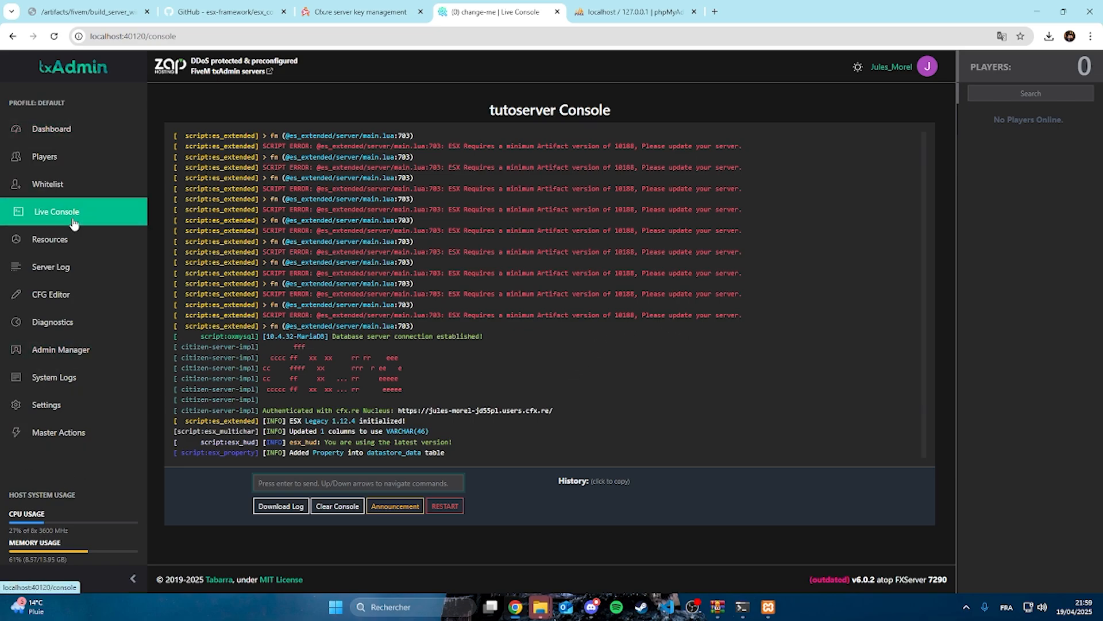
# Stop the server from the txAdmin dashboard and close the Cfx.re Server console window
pyautogui.click(52, 129)
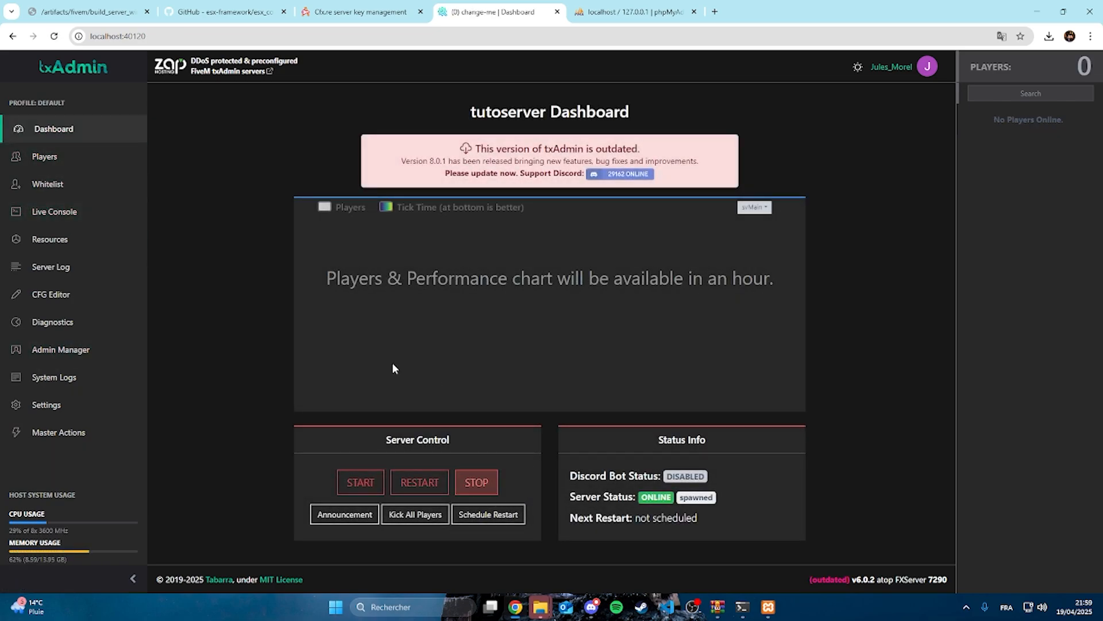
pyautogui.click(458, 489)
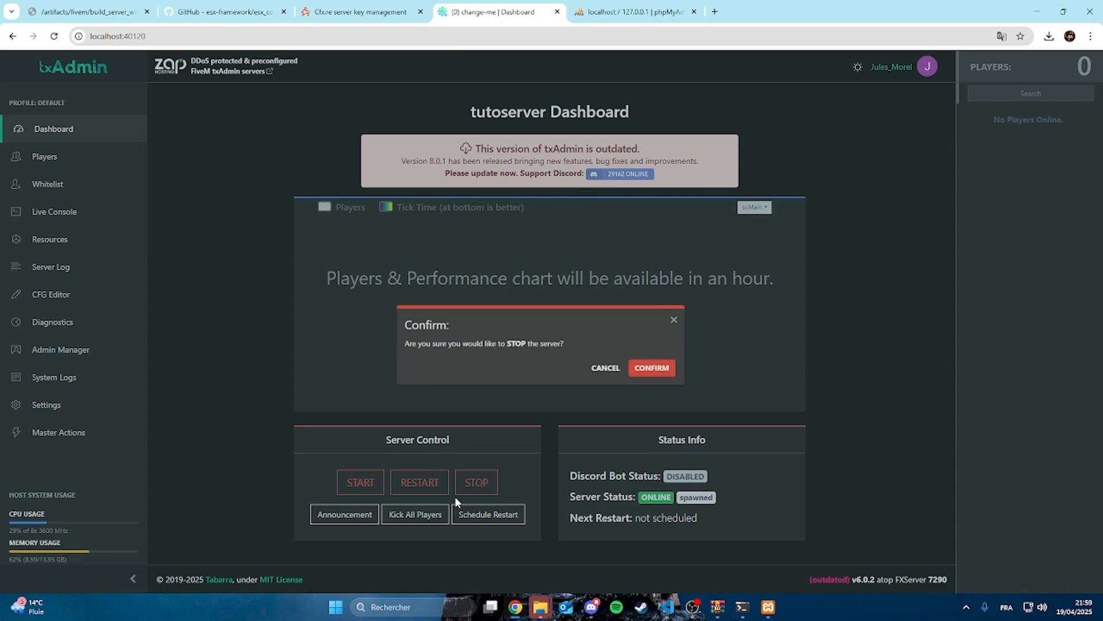
pyautogui.click(670, 348)
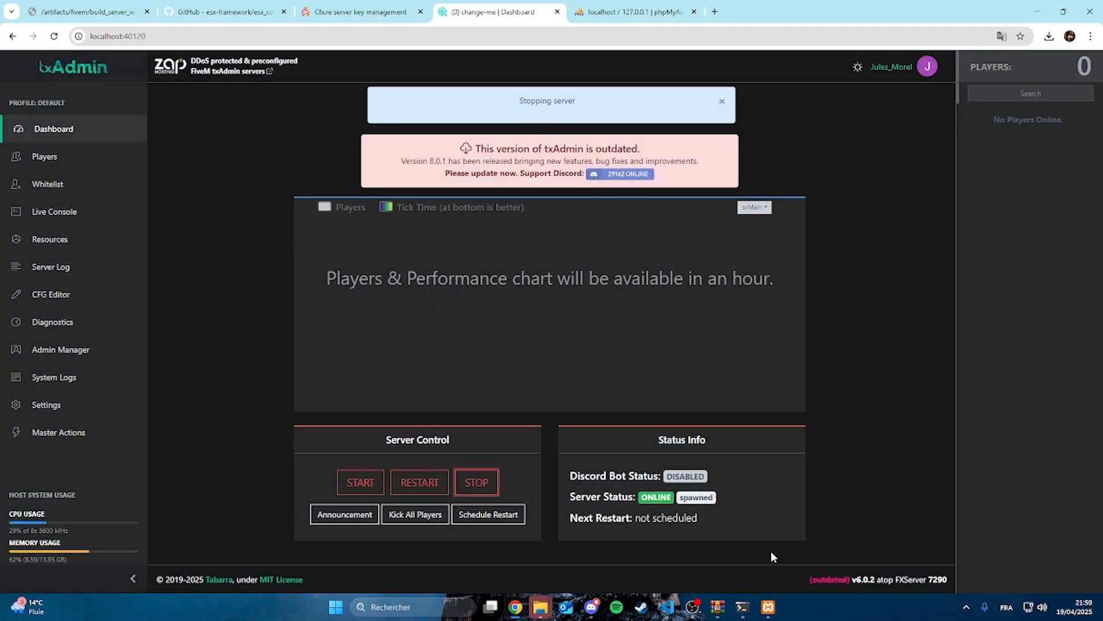
pyautogui.click(742, 607)
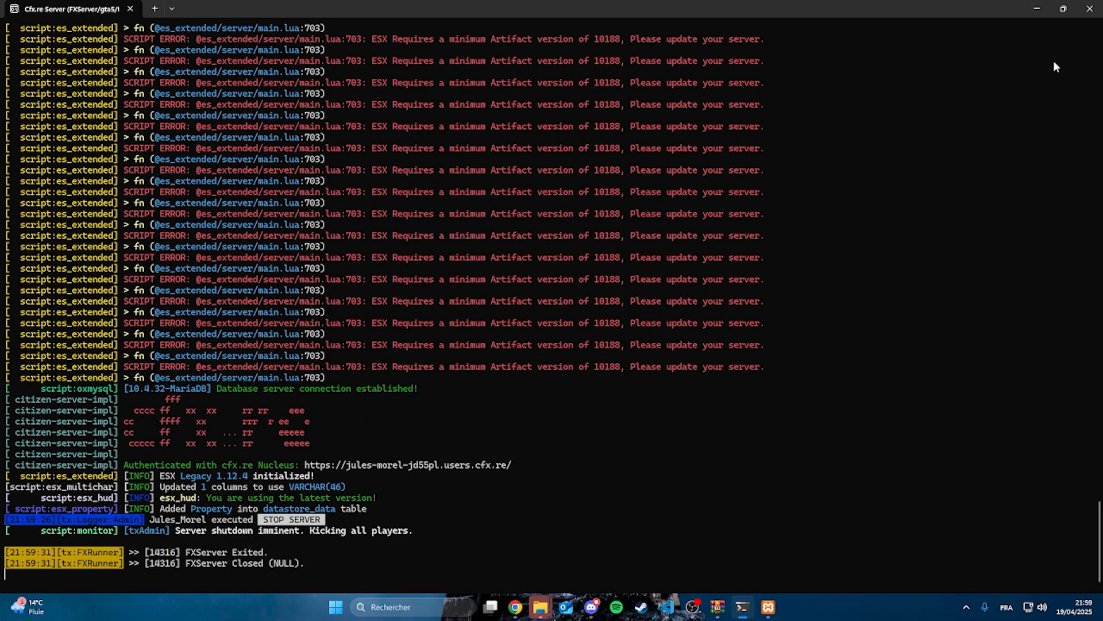
pyautogui.click(1090, 9)
# Move the cache and resources folders and server.cfg from ESXLegacy_04000A.base into the tutoserveur folder
pyautogui.moveTo(552, 604)
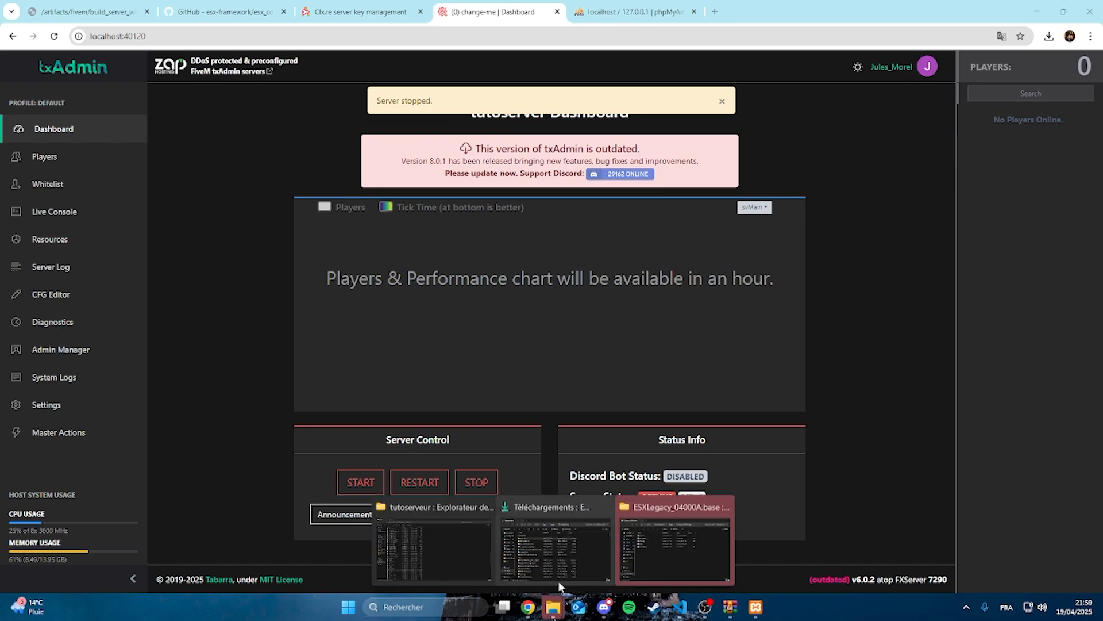
pyautogui.click(661, 552)
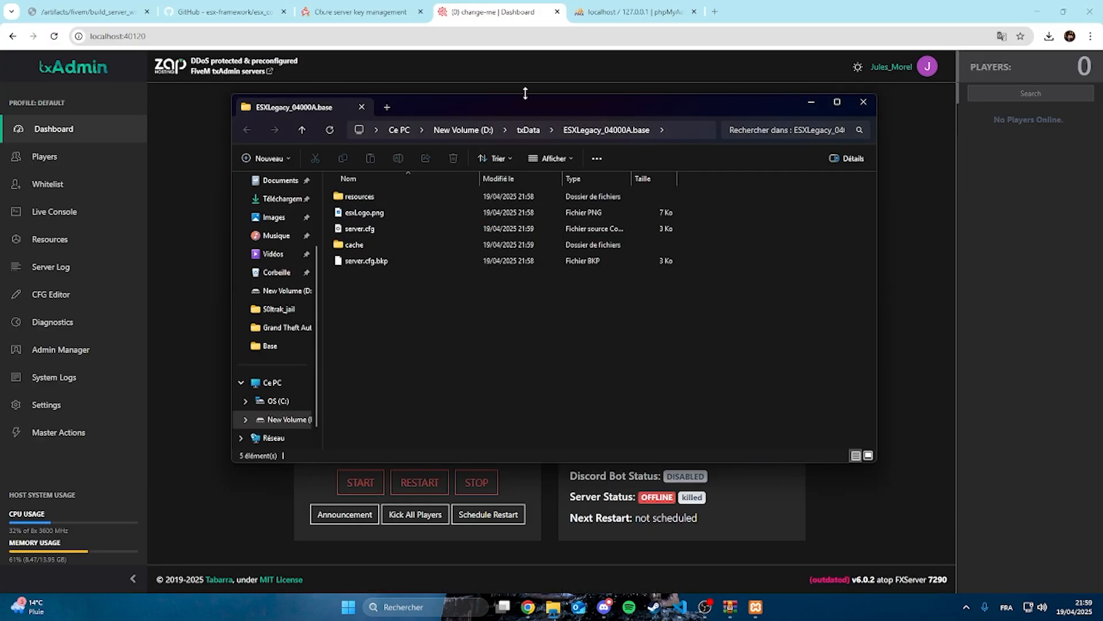
pyautogui.click(516, 132)
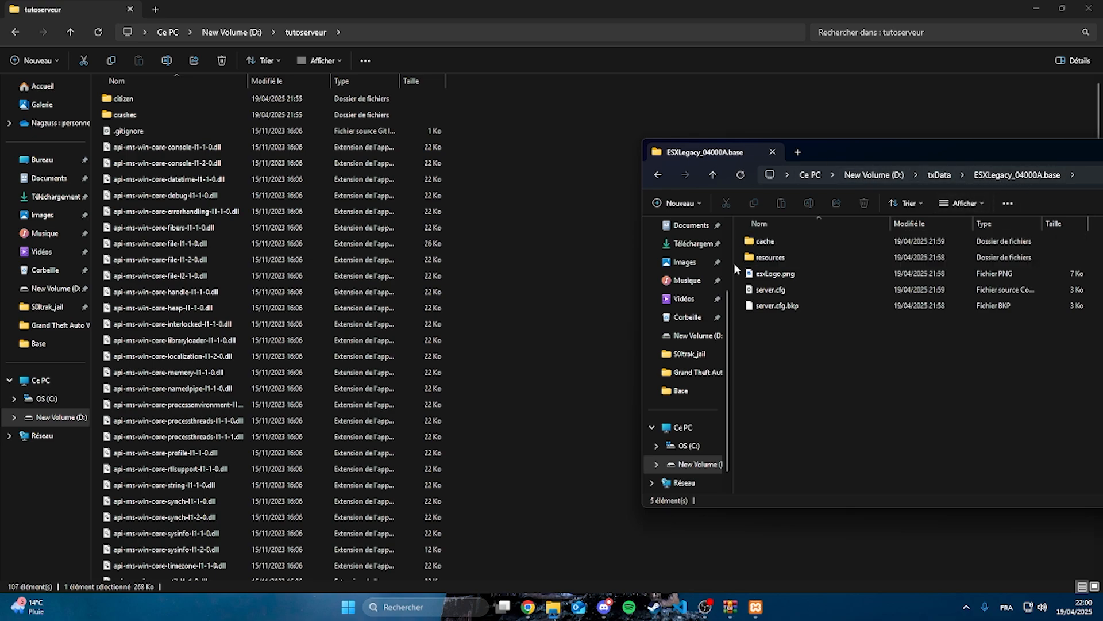
pyautogui.click(781, 262)
pyautogui.keyDown('ctrl'); pyautogui.click(776, 242); pyautogui.keyUp('ctrl')
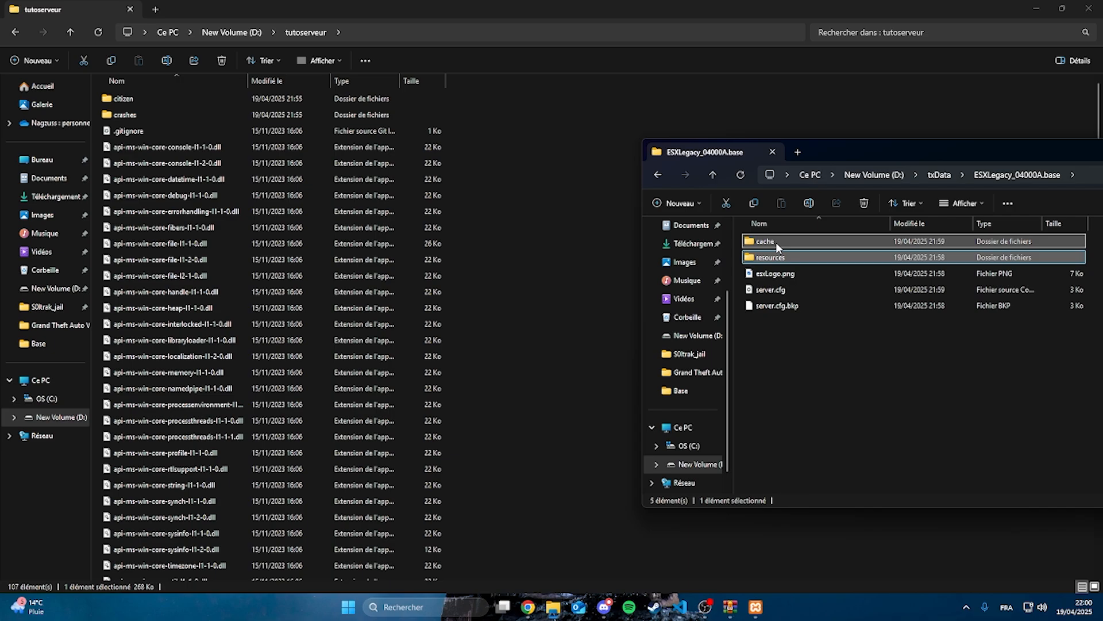
pyautogui.keyDown('ctrl'); pyautogui.click(783, 292); pyautogui.keyUp('ctrl')
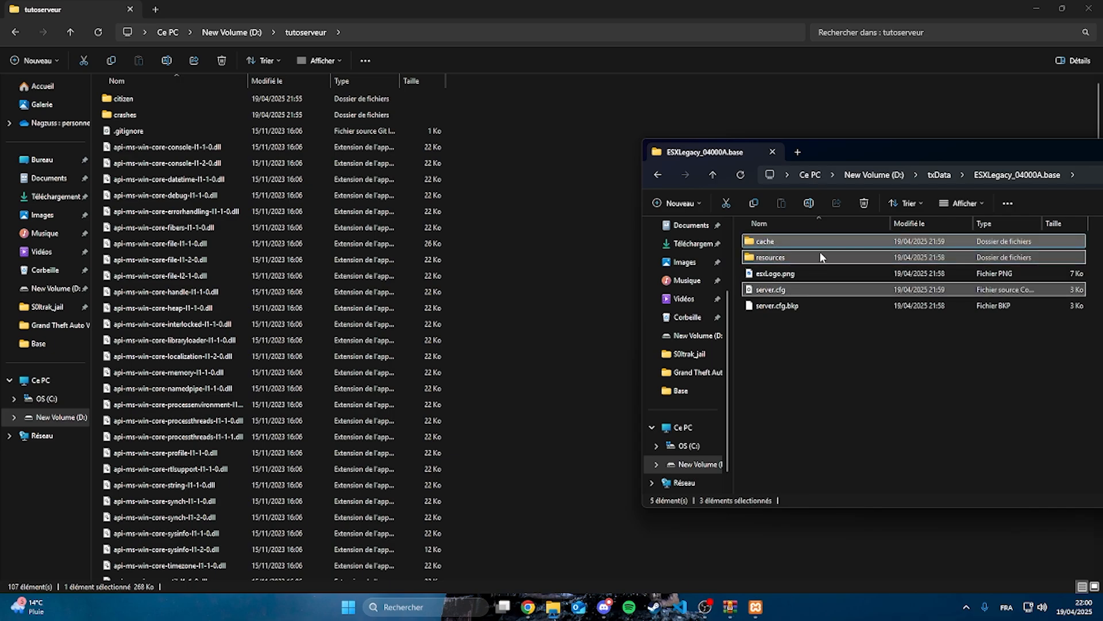
pyautogui.moveTo(819, 257); pyautogui.dragTo(531, 387)
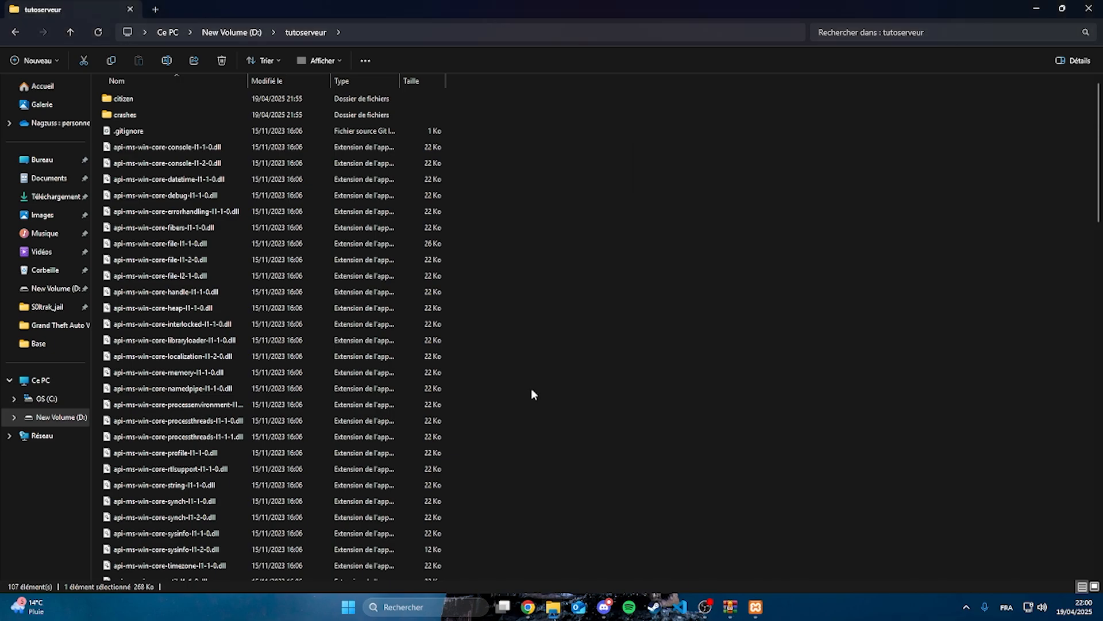
# Create a new text document in the tutoserveur folder and rename it start.bat, accepting the extension change
pyautogui.click(582, 186)
pyautogui.scroll(-3, 446, 332)
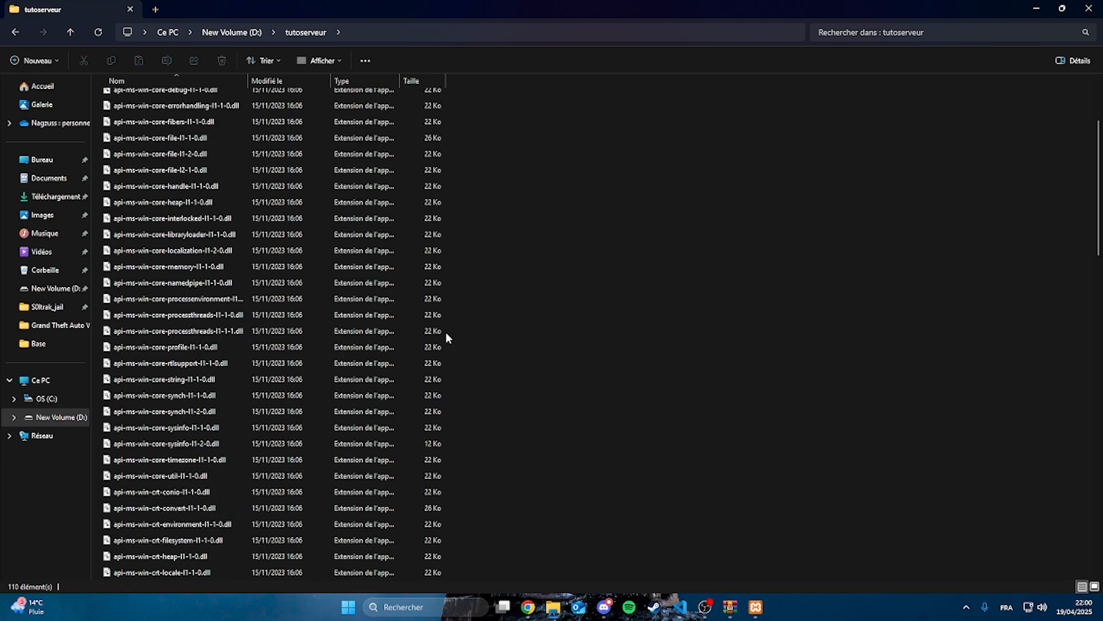
pyautogui.scroll(-15, 363, 336)
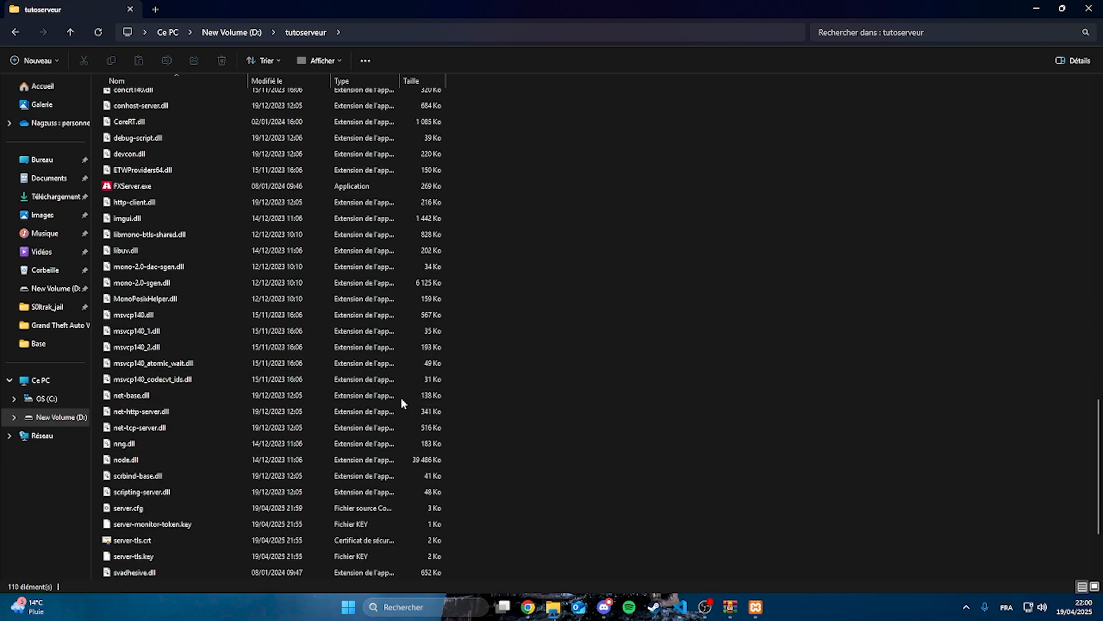
pyautogui.scroll(6, 459, 368)
pyautogui.scroll(15, 535, 281)
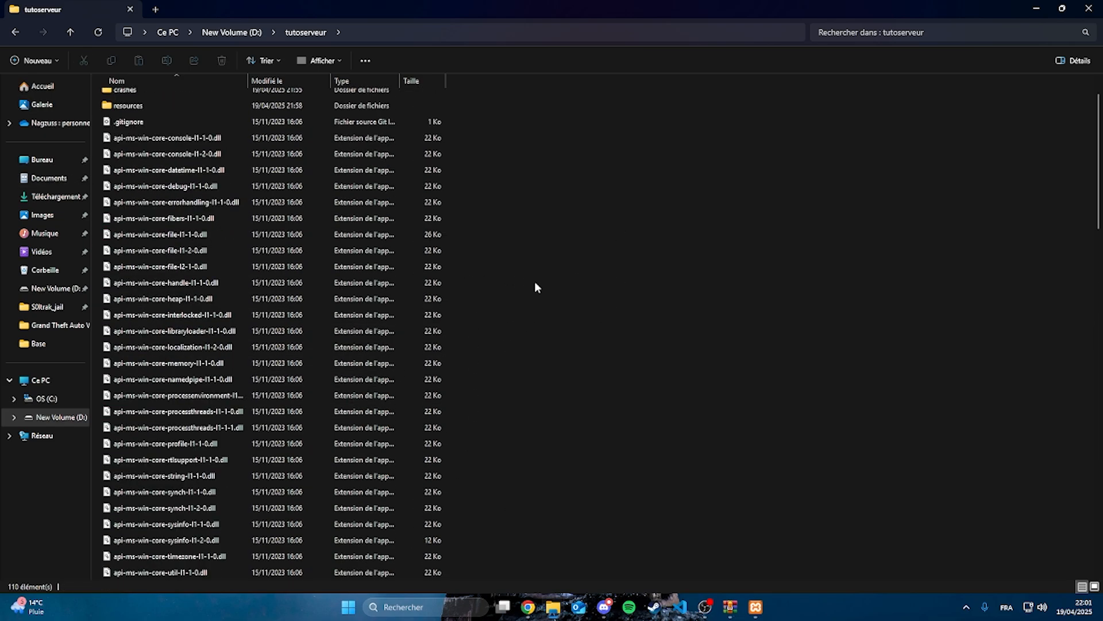
pyautogui.scroll(-15, 535, 287)
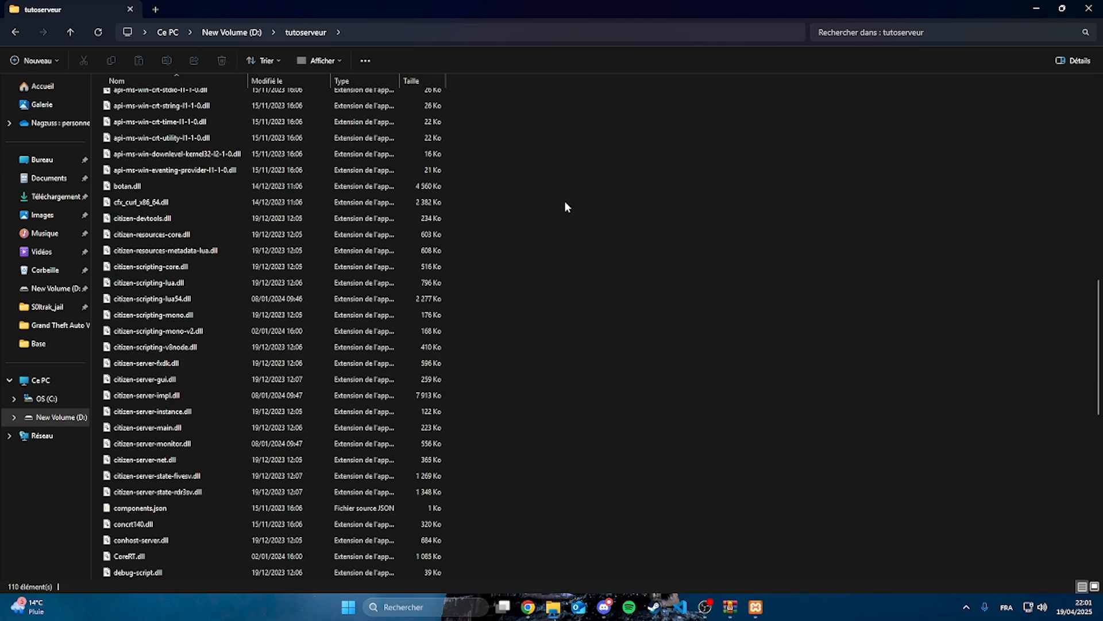
pyautogui.rightClick(540, 318)
pyautogui.moveTo(575, 406)
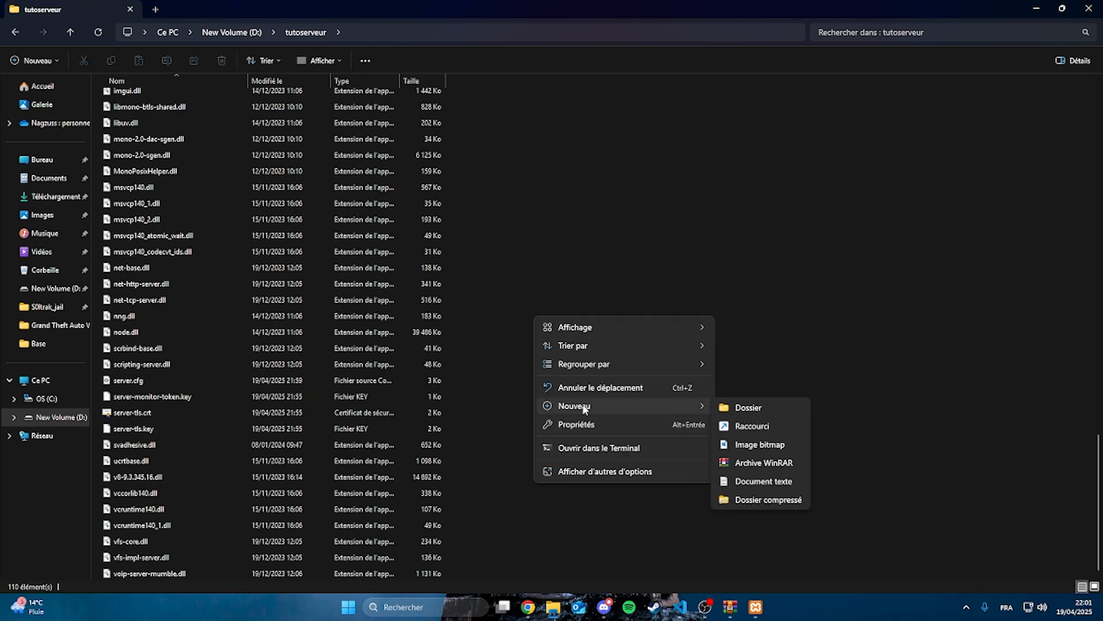
pyautogui.click(775, 481)
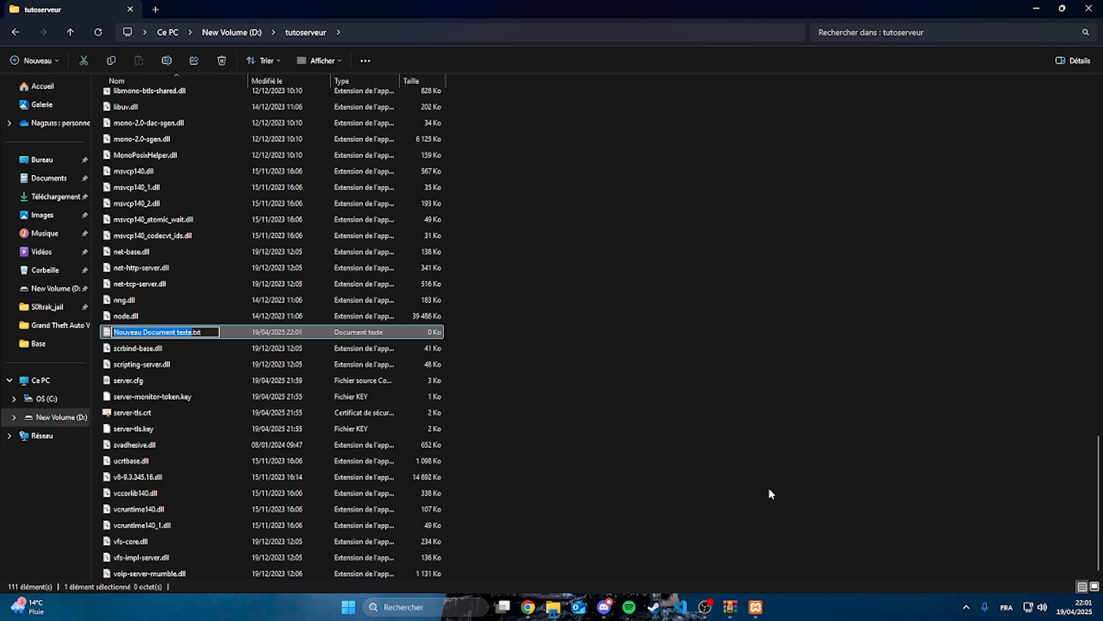
pyautogui.write('start.bat')
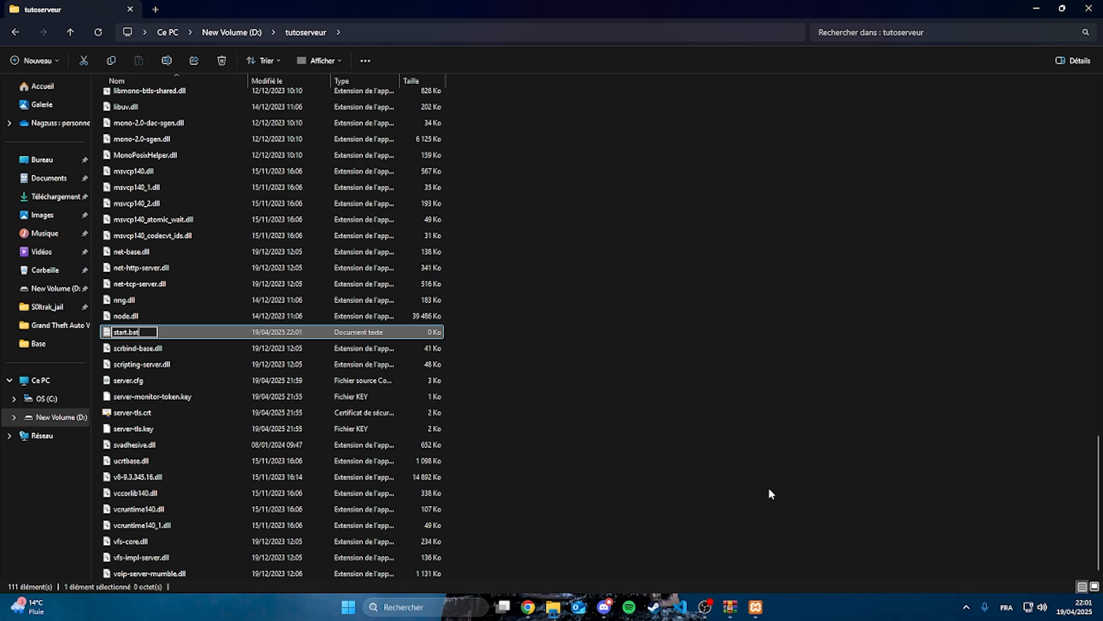
pyautogui.press('Return')
pyautogui.click(611, 306)
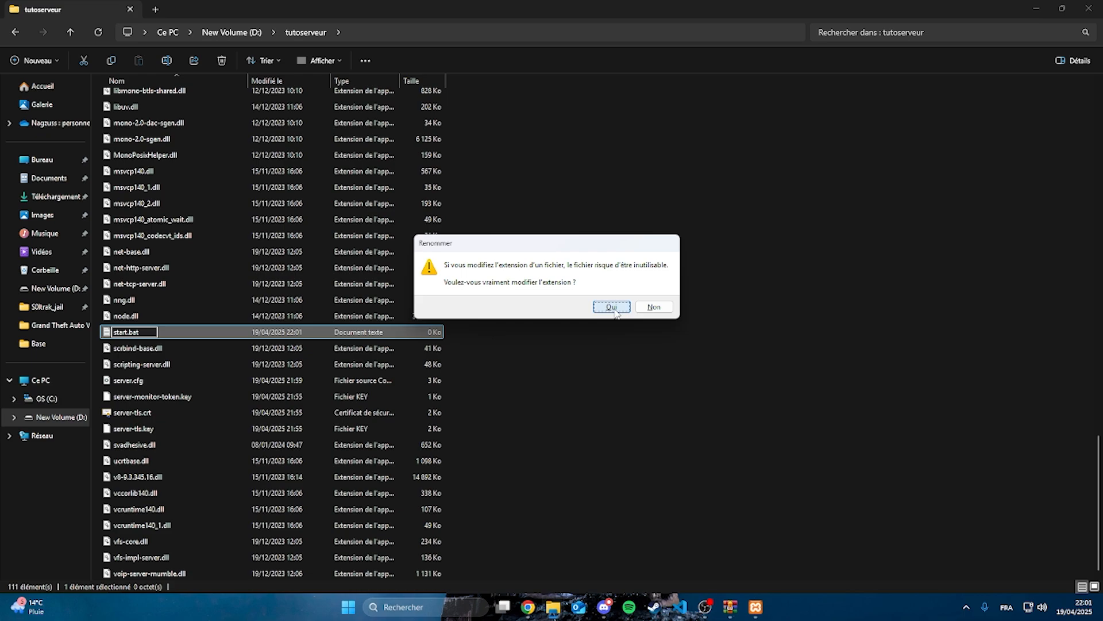
# Open start.bat in Notepad with the other open files closed, and paste in the launch script running FXServer.exe +exec server.cfg
pyautogui.rightClick(162, 430)
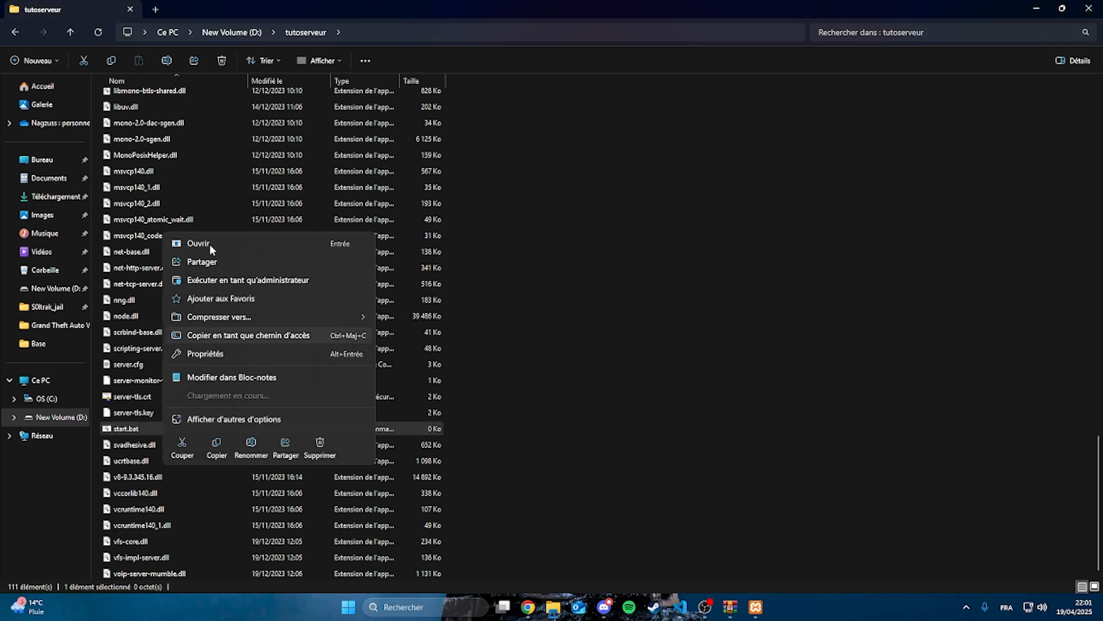
pyautogui.click(225, 378)
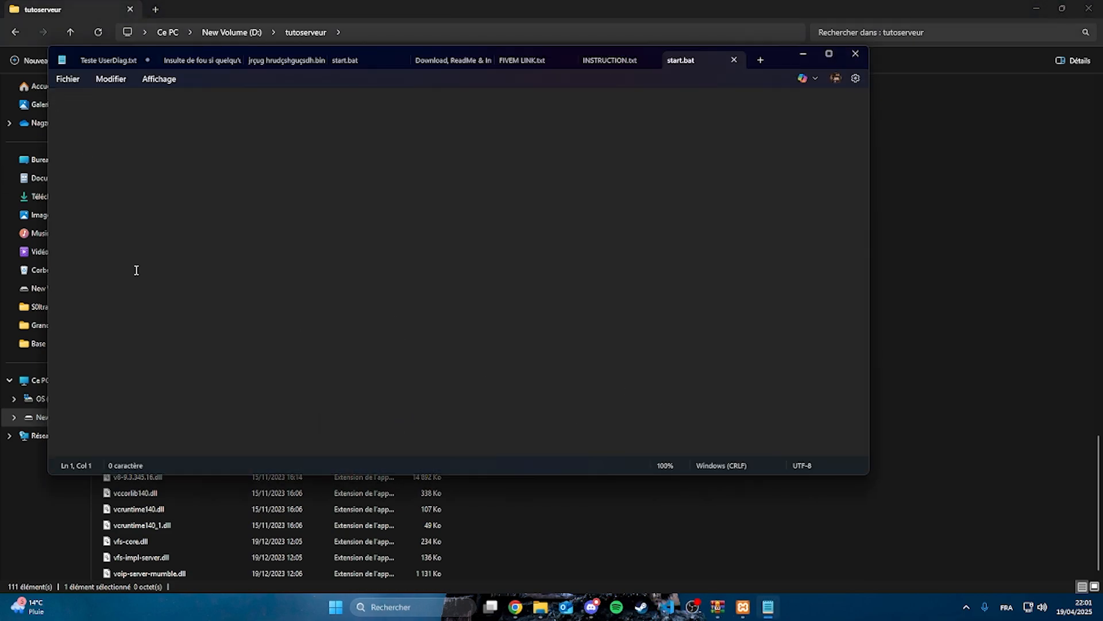
pyautogui.click(651, 60)
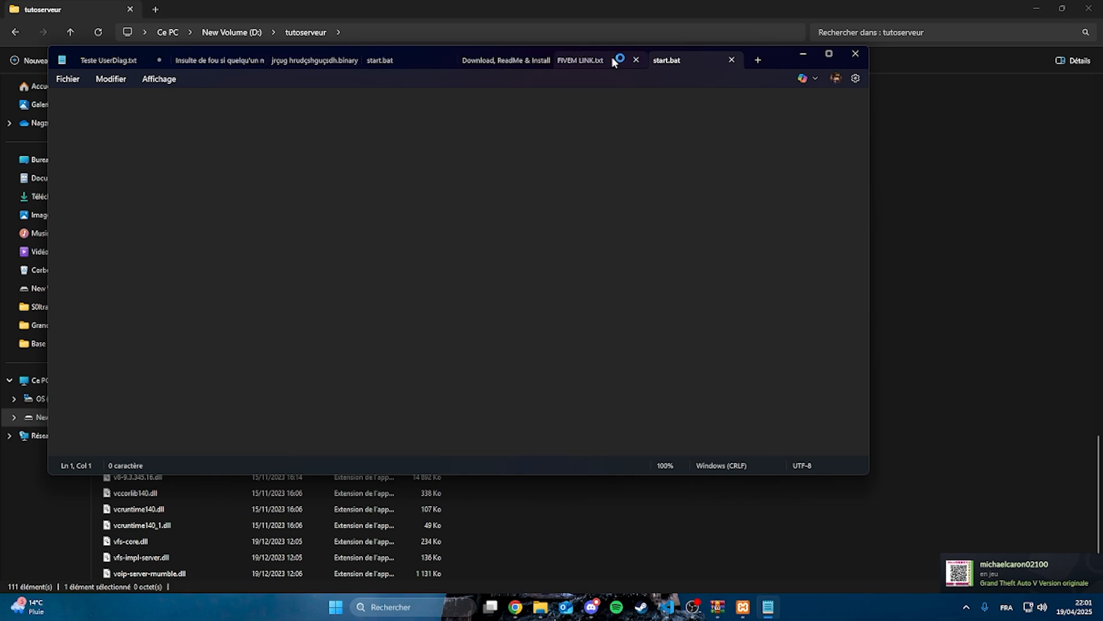
pyautogui.click(636, 60)
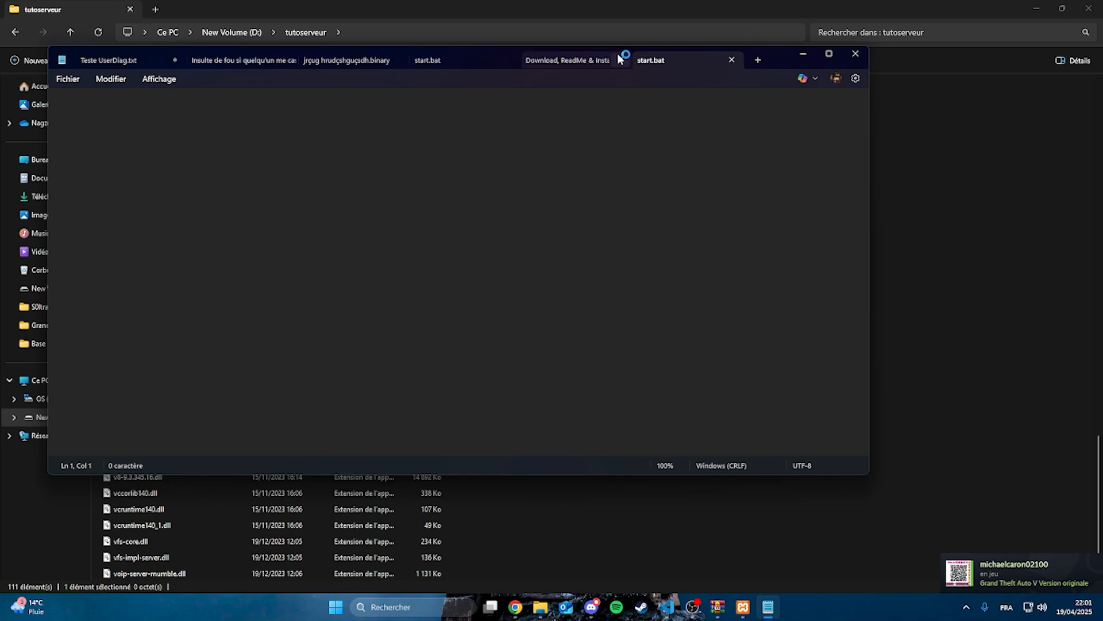
pyautogui.click(621, 61)
pyautogui.click(512, 60)
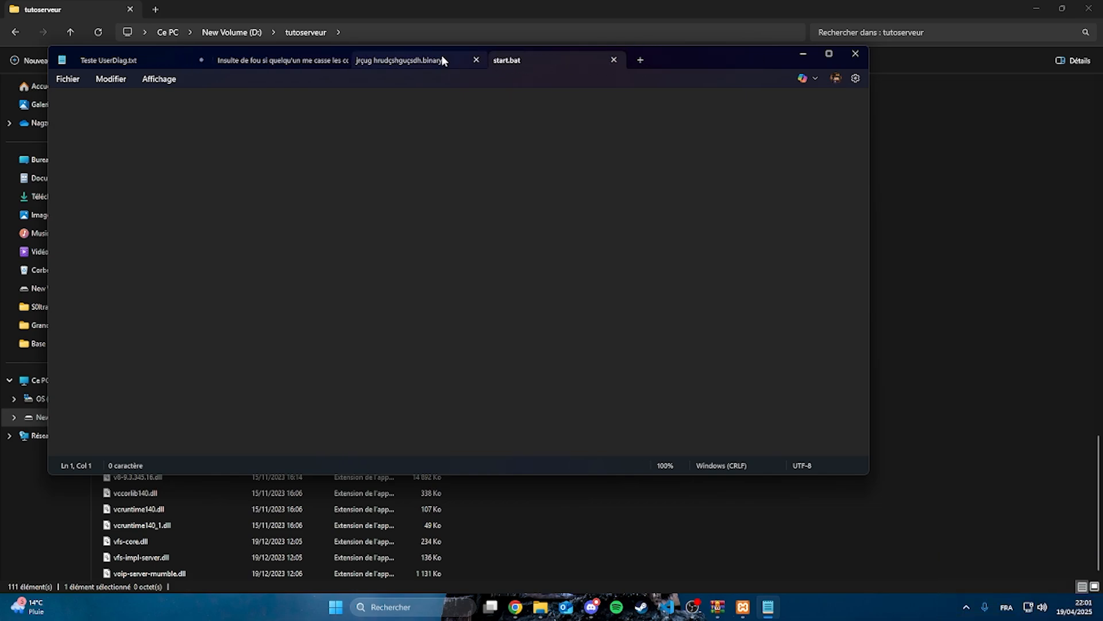
pyautogui.click(476, 59)
pyautogui.click(339, 61)
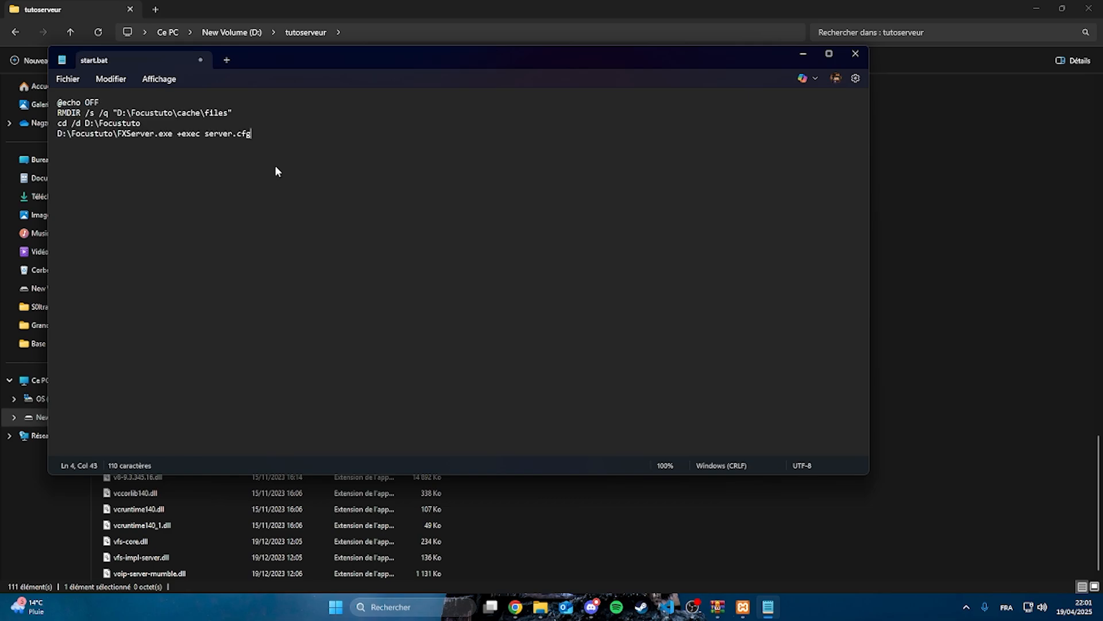
# Change the RMDIR path in start.bat from Focustuto to D:\tutoserveur\cache\files
pyautogui.moveTo(447, 58); pyautogui.dragTo(784, 172)
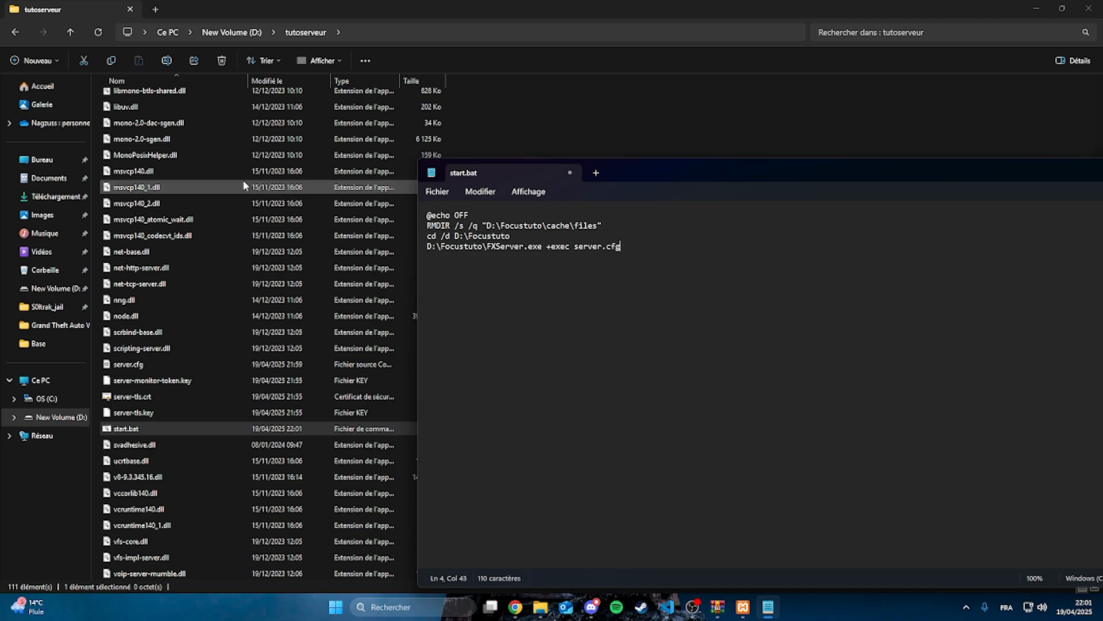
pyautogui.scroll(20, 246, 184)
pyautogui.moveTo(544, 226); pyautogui.dragTo(510, 226)
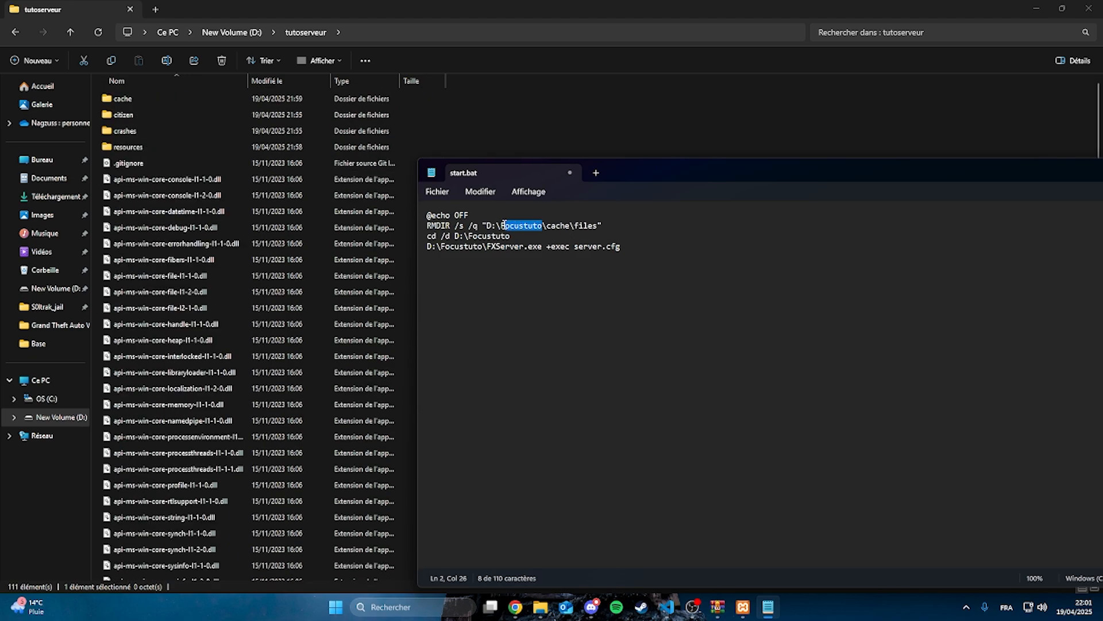
pyautogui.write('tutos')
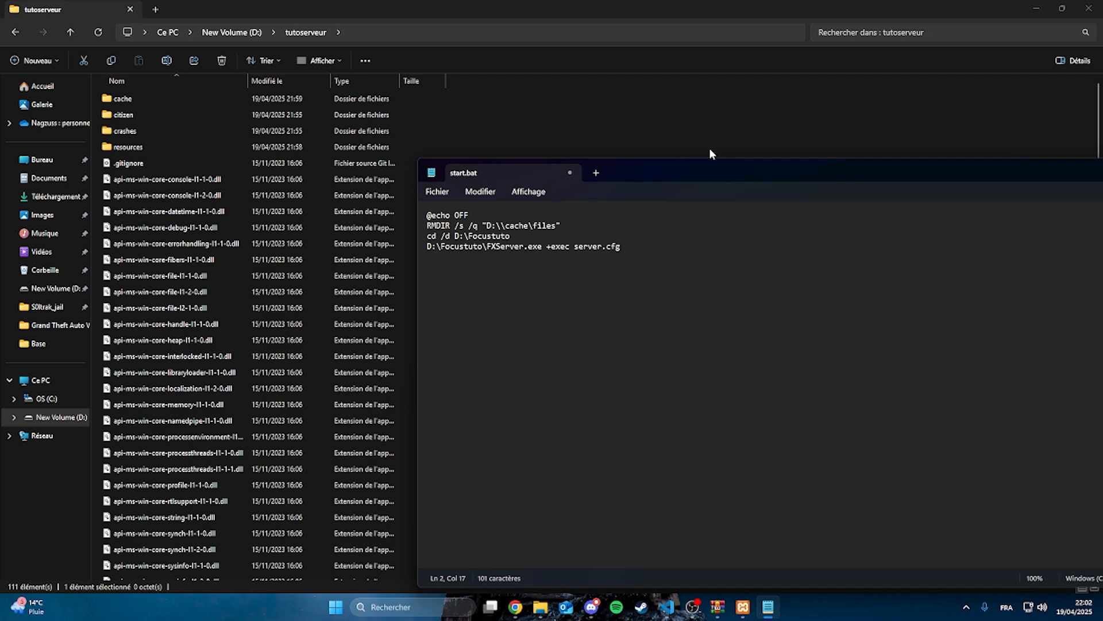
pyautogui.write('erver')
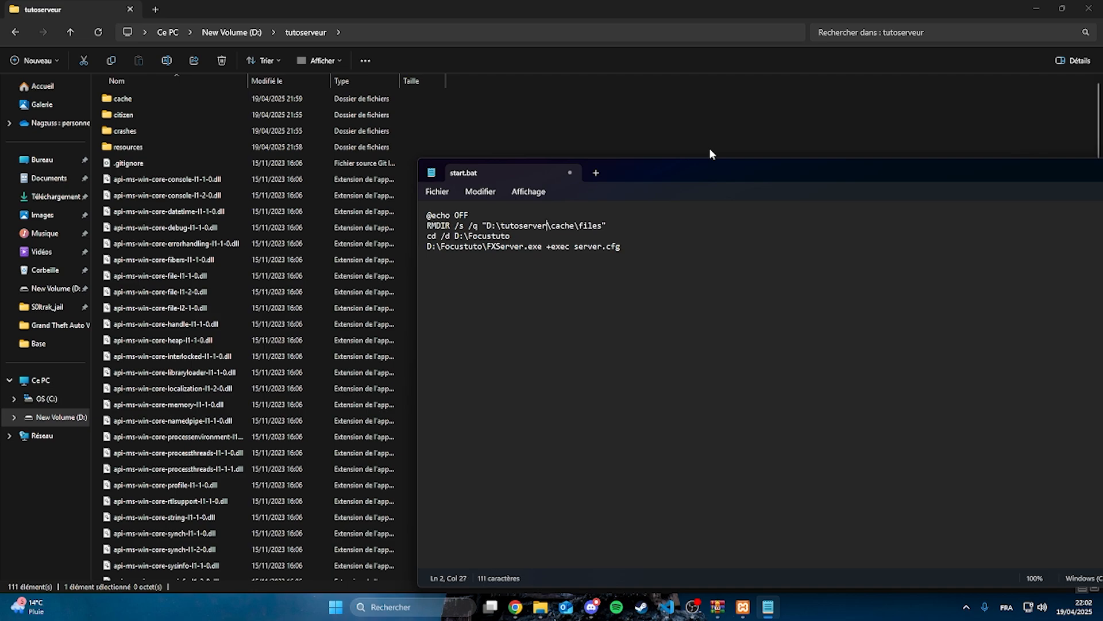
pyautogui.press('BackSpace')
pyautogui.write('ur')
# Set the executable path on the last line to D:\tutoserveur\FXServer.exe, and save and close start.bat
pyautogui.moveTo(486, 246); pyautogui.dragTo(479, 248)
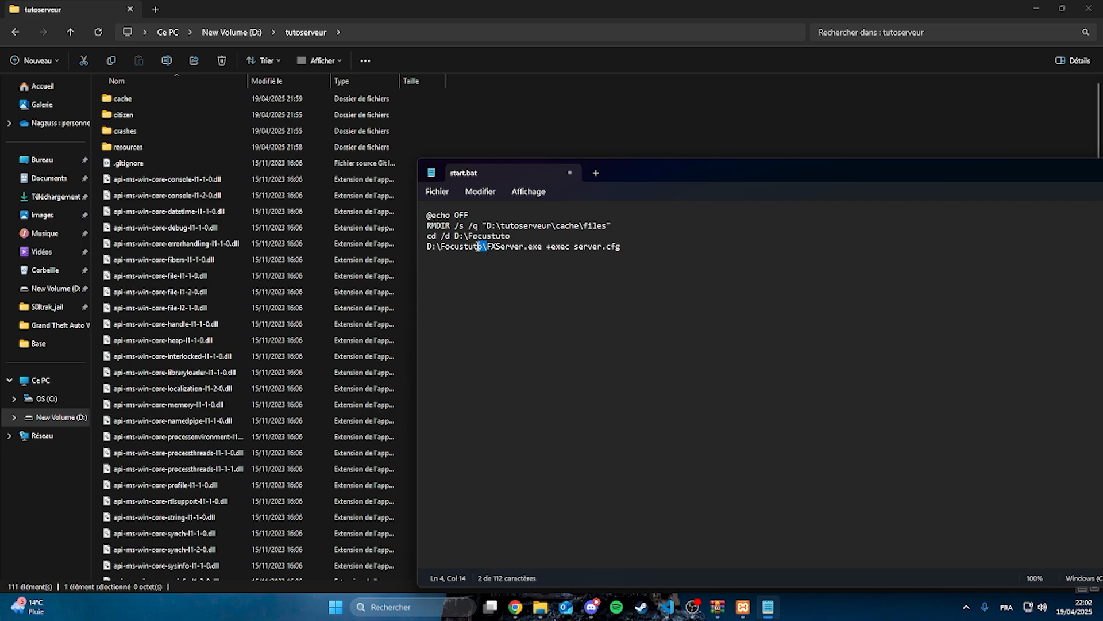
pyautogui.click(482, 248)
pyautogui.press('BackSpace')
pyautogui.press('BackSpace')
pyautogui.press('BackSpace')
pyautogui.press('BackSpace')
pyautogui.press('BackSpace')
pyautogui.press('BackSpace')
pyautogui.press('BackSpace')
pyautogui.press('BackSpace')
pyautogui.press('BackSpace')
pyautogui.write('tutoserb')
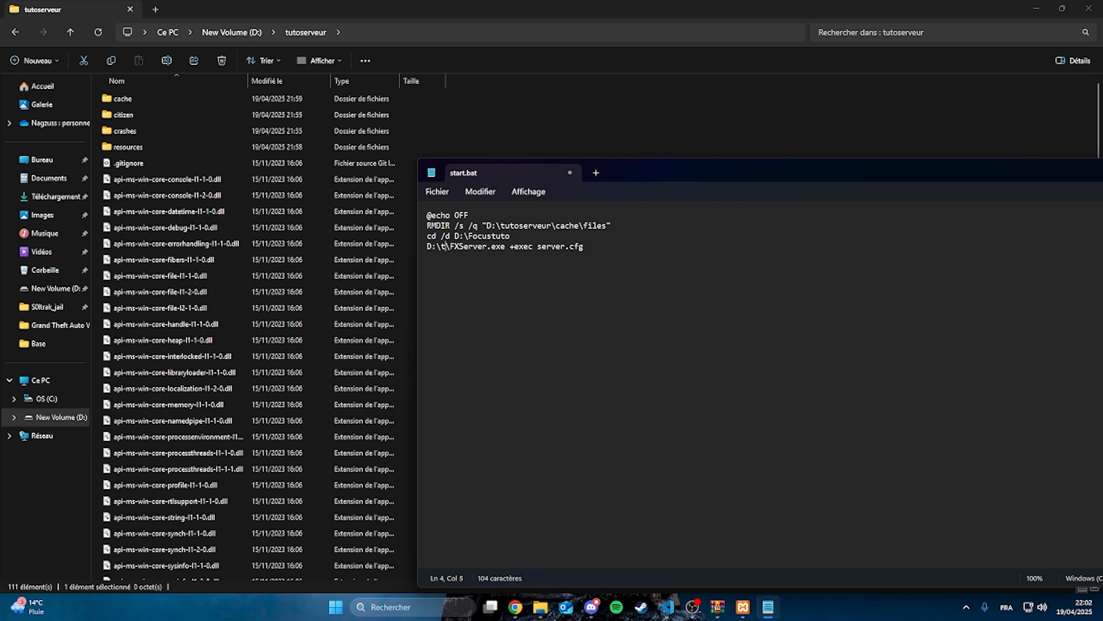
pyautogui.press('BackSpace')
pyautogui.write('veur')
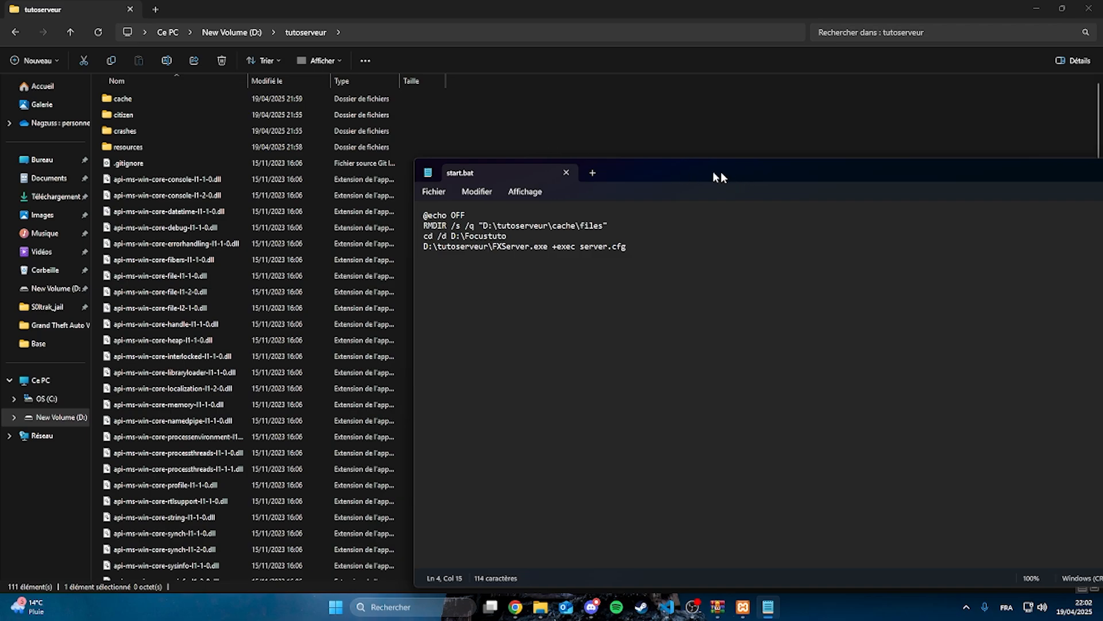
pyautogui.moveTo(716, 177); pyautogui.dragTo(714, 219)
pyautogui.click(784, 209)
# Run start.bat from the tutoserveur folder to test the server launch, and close the Cfx.re Server console
pyautogui.scroll(-20, 288, 358)
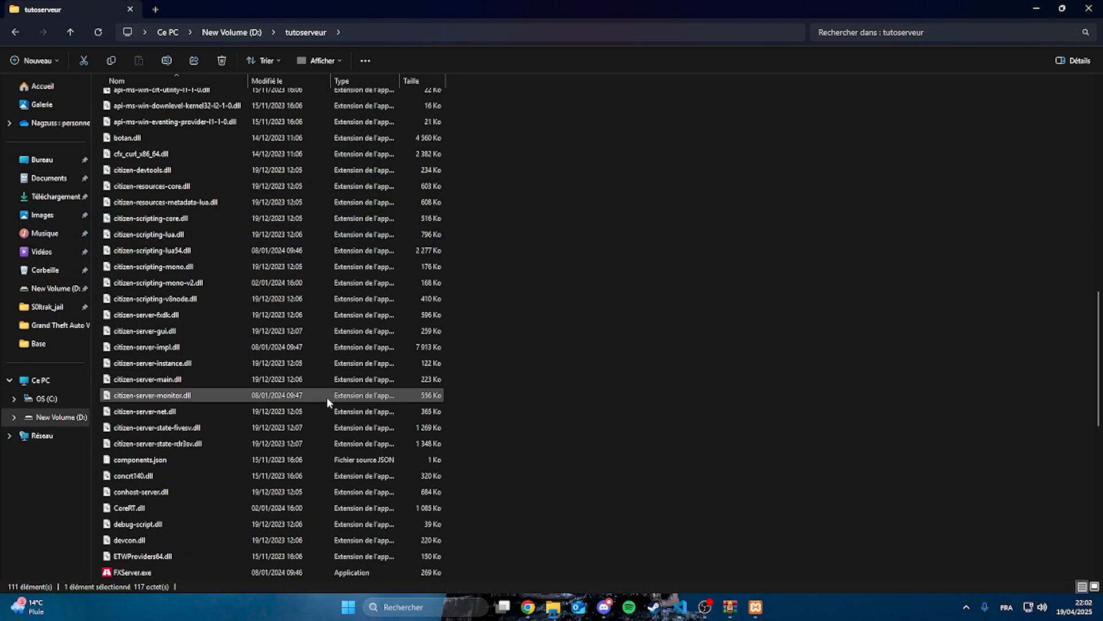
pyautogui.doubleClick(184, 569)
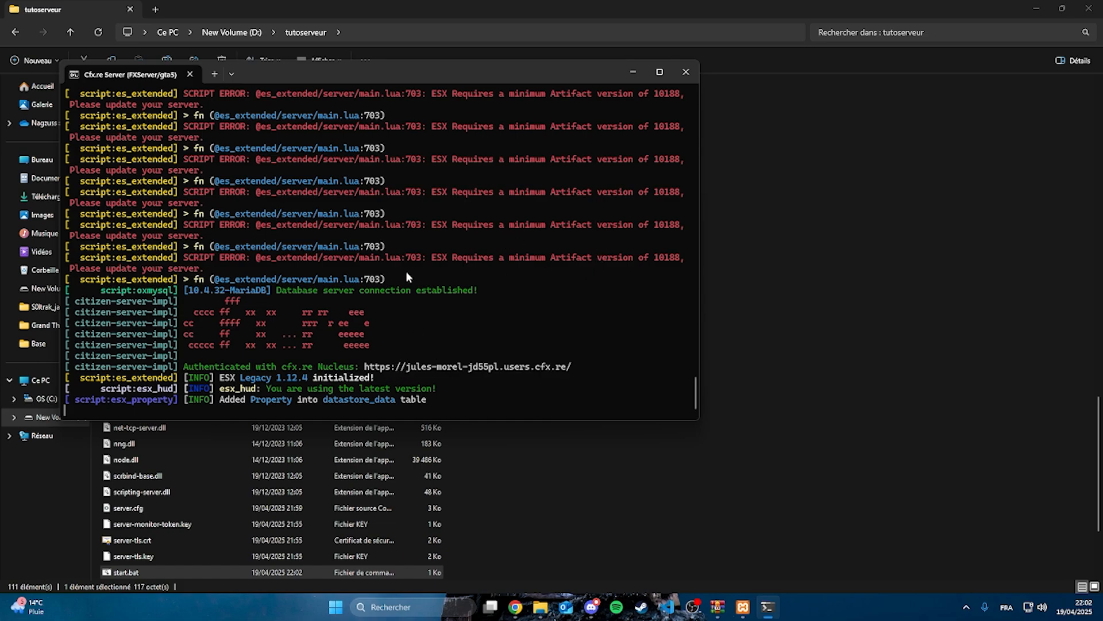
pyautogui.click(686, 72)
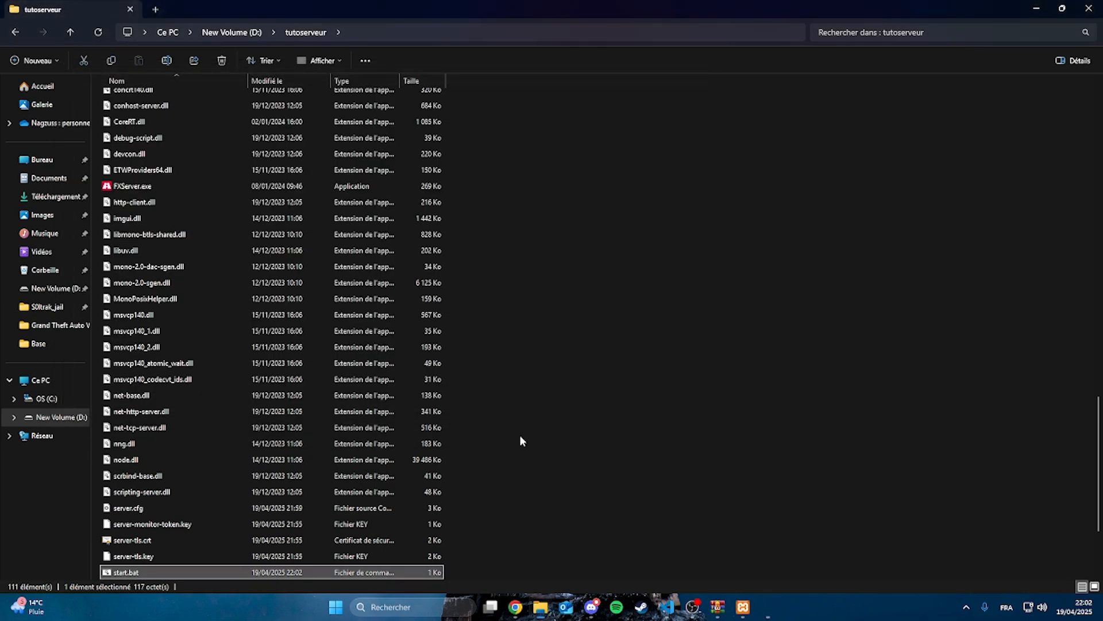
# Switch to Chrome, download the esx_core repository from GitHub as a ZIP, and open the archive in WinRAR
pyautogui.hotkey('alt', 'Tab')
pyautogui.click(368, 10)
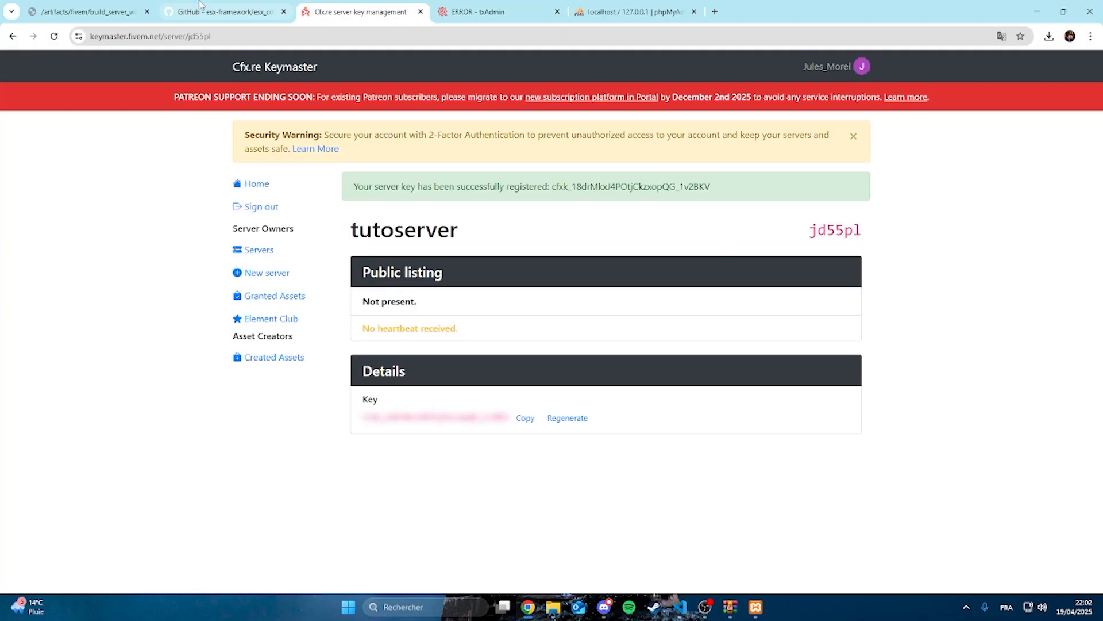
pyautogui.click(204, 10)
pyautogui.click(86, 11)
pyautogui.click(196, 11)
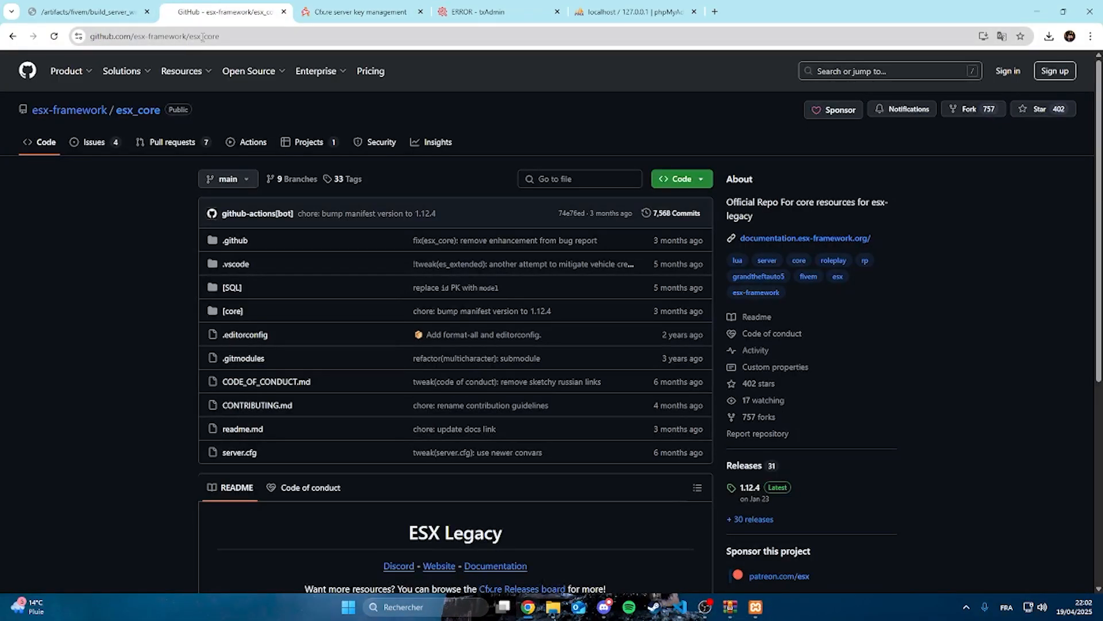
pyautogui.click(683, 179)
pyautogui.click(632, 121)
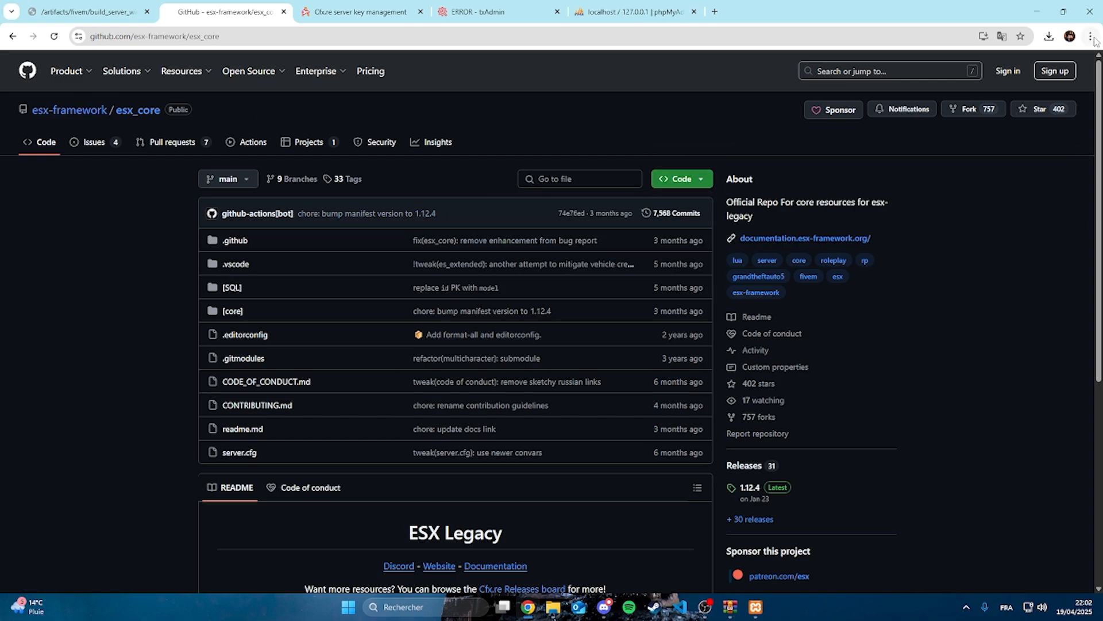
pyautogui.click(1049, 36)
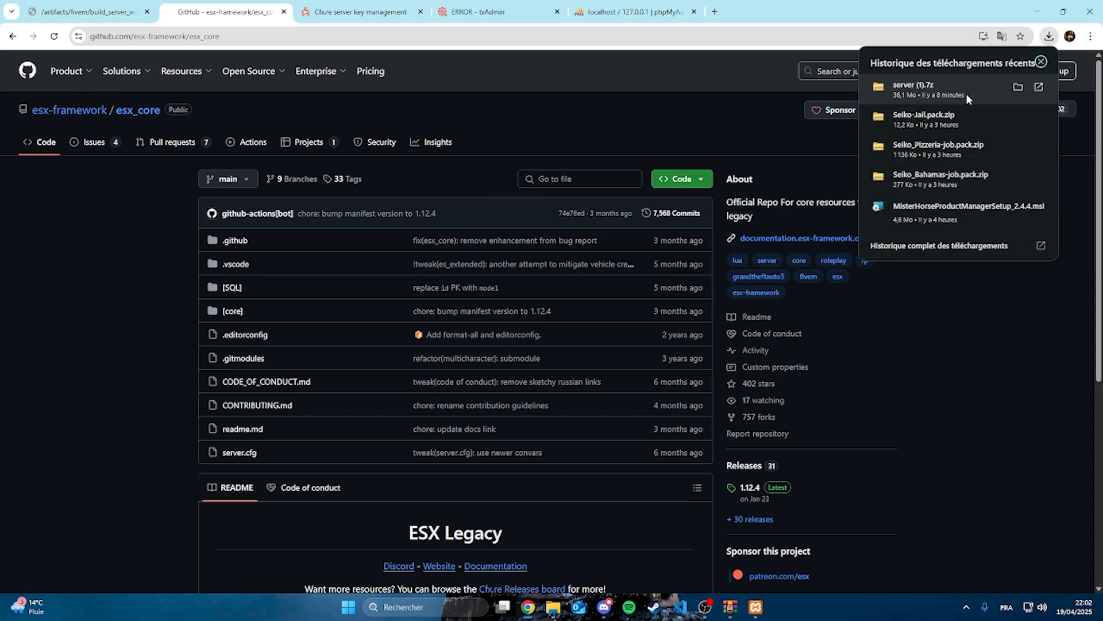
pyautogui.click(598, 113)
pyautogui.click(677, 179)
pyautogui.click(547, 325)
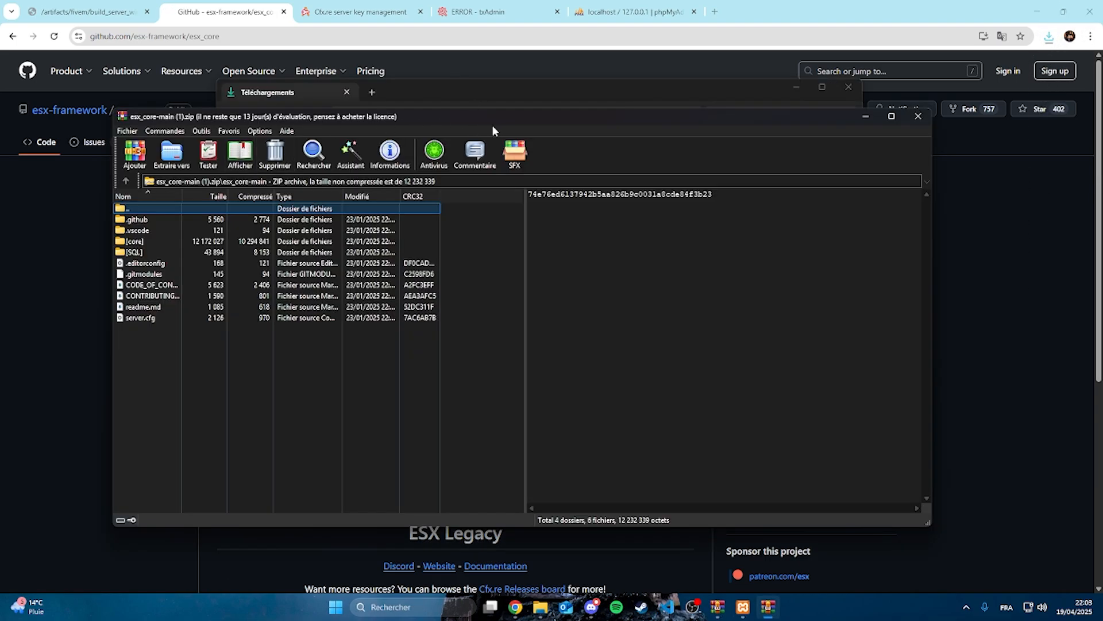
# Move server.cfg from the esx_core-main (1).zip archive into the tutoserveur folder, replacing the existing file
pyautogui.moveTo(507, 123); pyautogui.dragTo(923, 171)
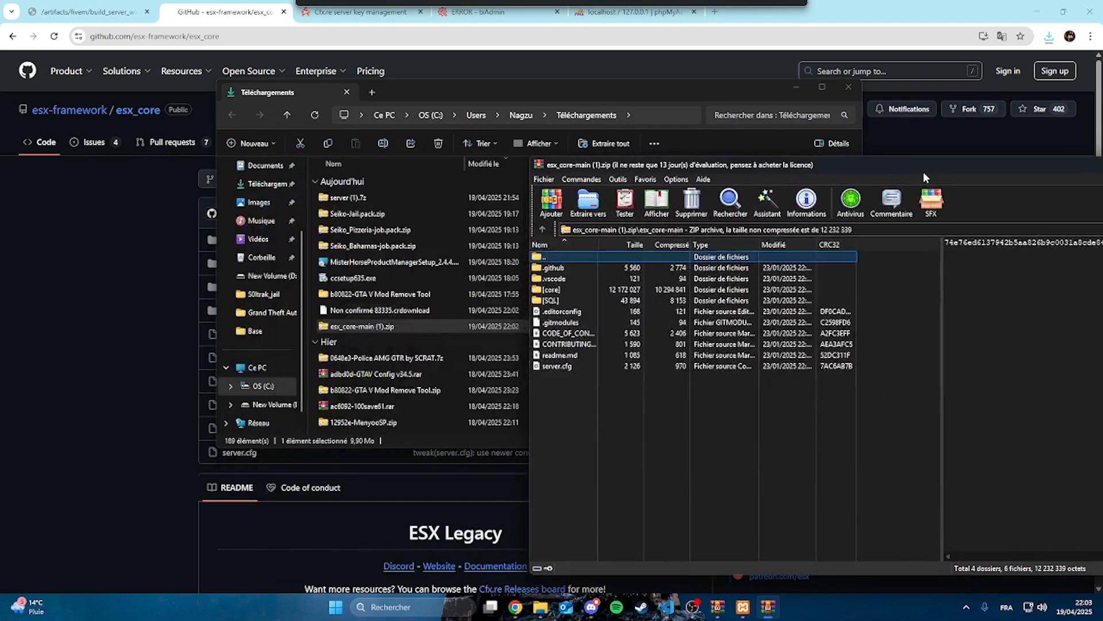
pyautogui.moveTo(539, 609)
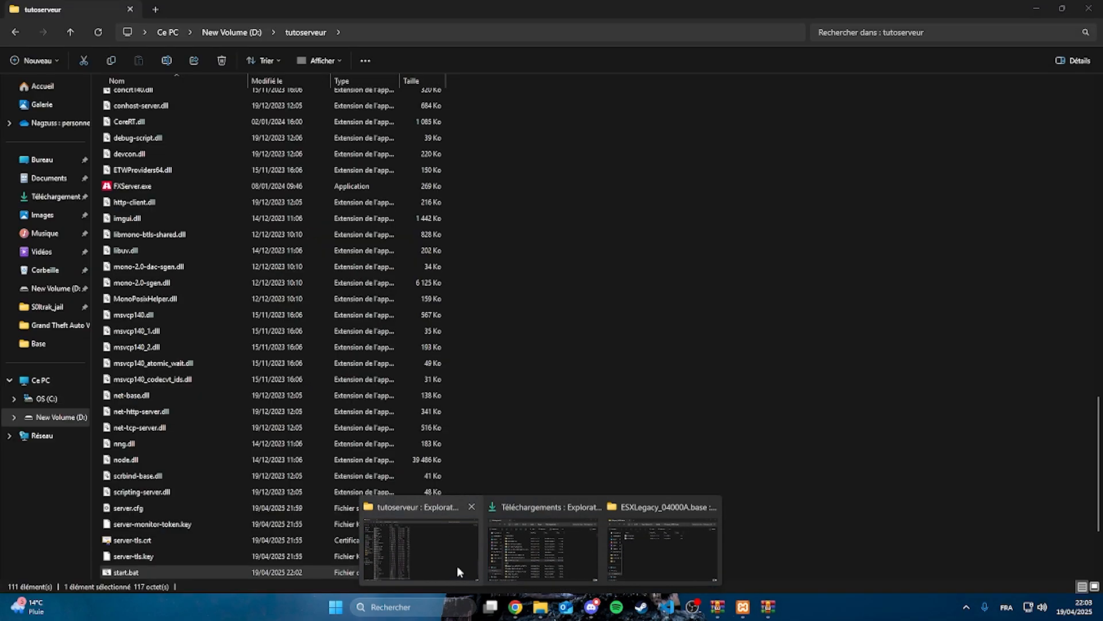
pyautogui.click(457, 566)
pyautogui.click(769, 607)
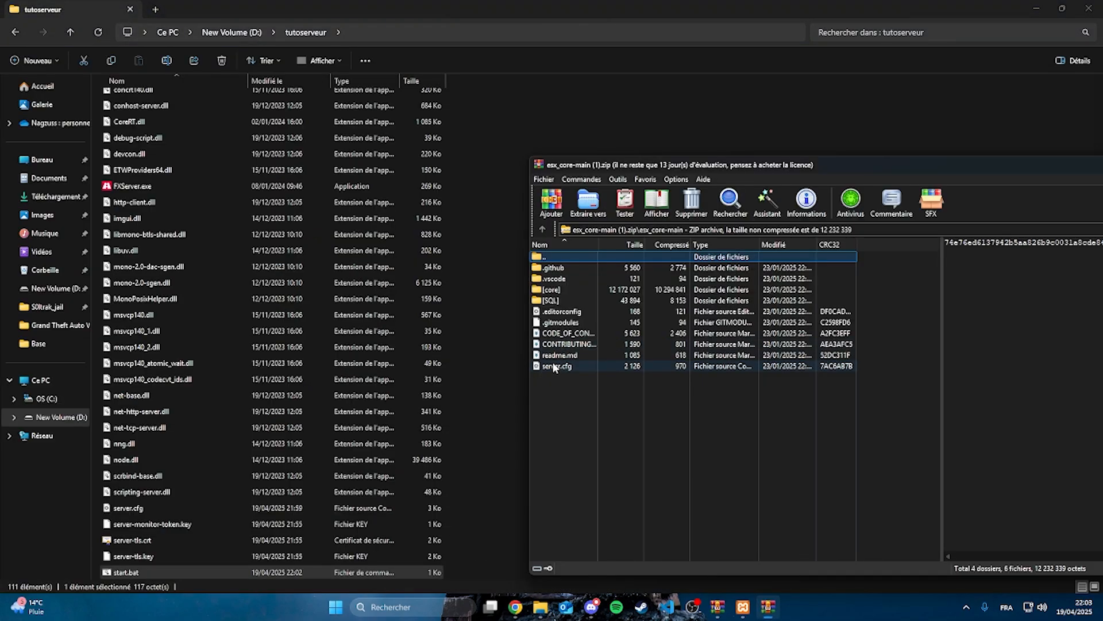
pyautogui.click(555, 367)
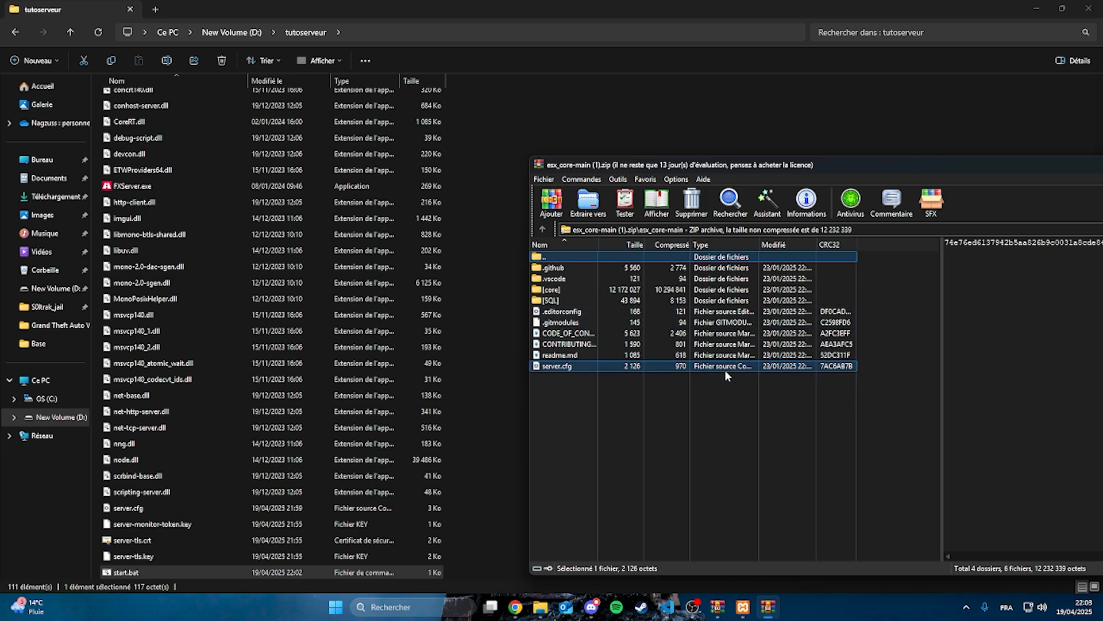
pyautogui.moveTo(725, 368); pyautogui.dragTo(555, 490)
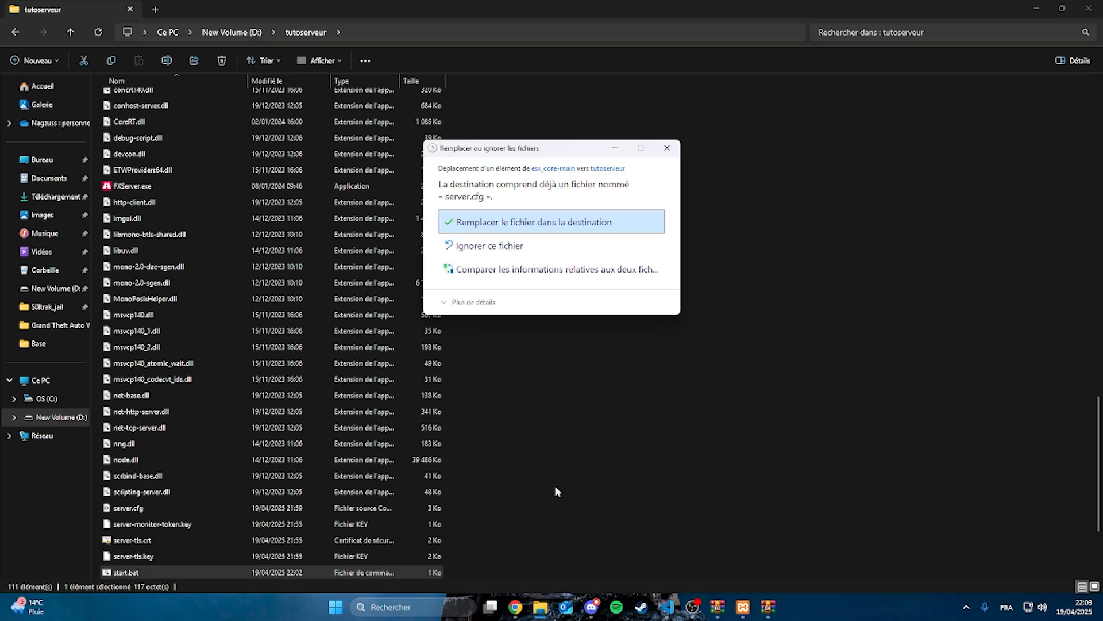
pyautogui.click(545, 220)
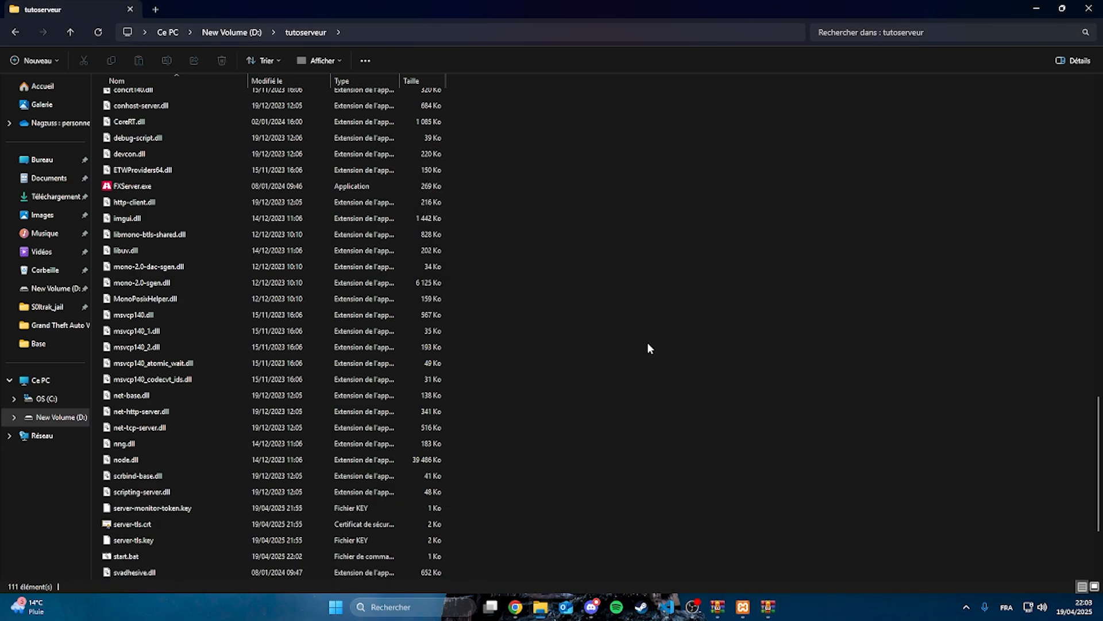
# Delete the [esx_addons] folder from the resources folder of tutoserveur after checking what it contains
pyautogui.scroll(20, 648, 344)
pyautogui.doubleClick(137, 146)
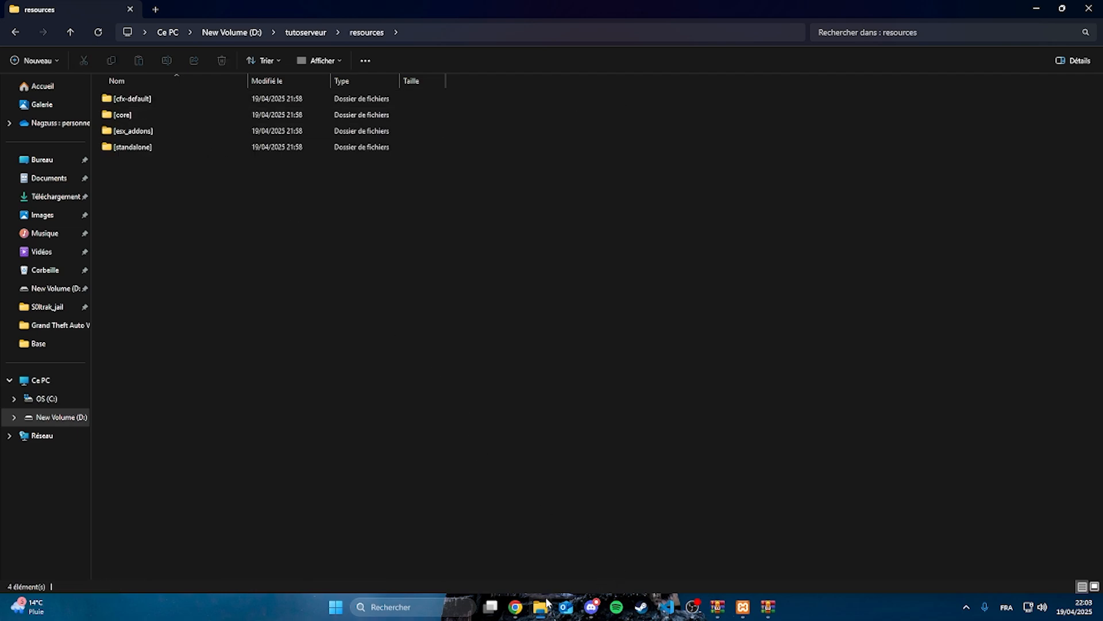
pyautogui.doubleClick(134, 132)
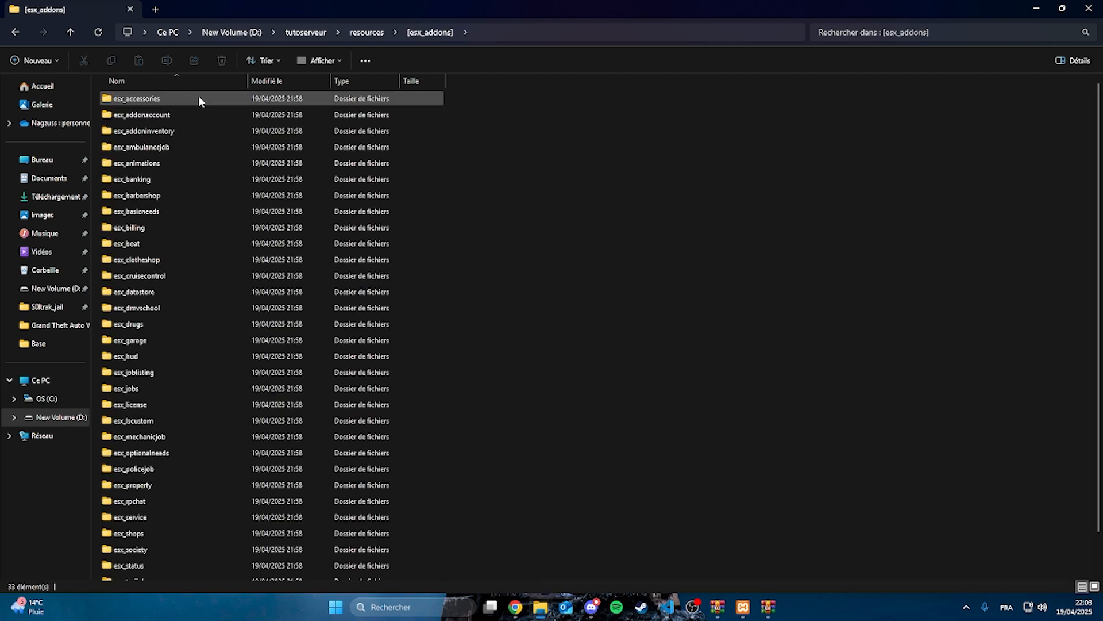
pyautogui.scroll(-1, 230, 167)
pyautogui.click(360, 35)
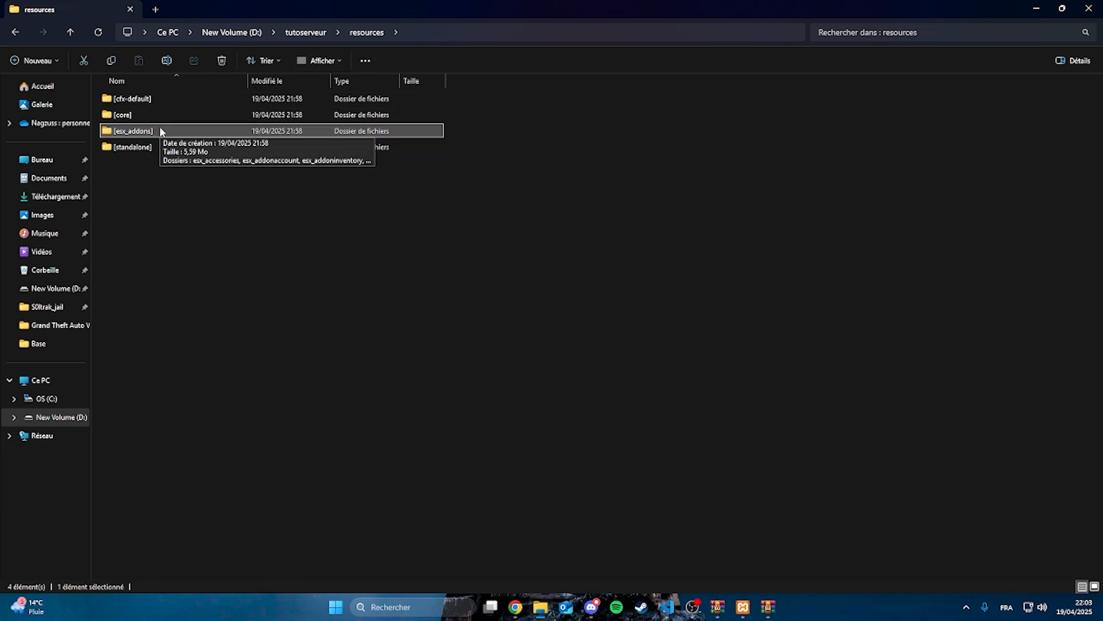
pyautogui.press('Delete')
pyautogui.click(338, 237)
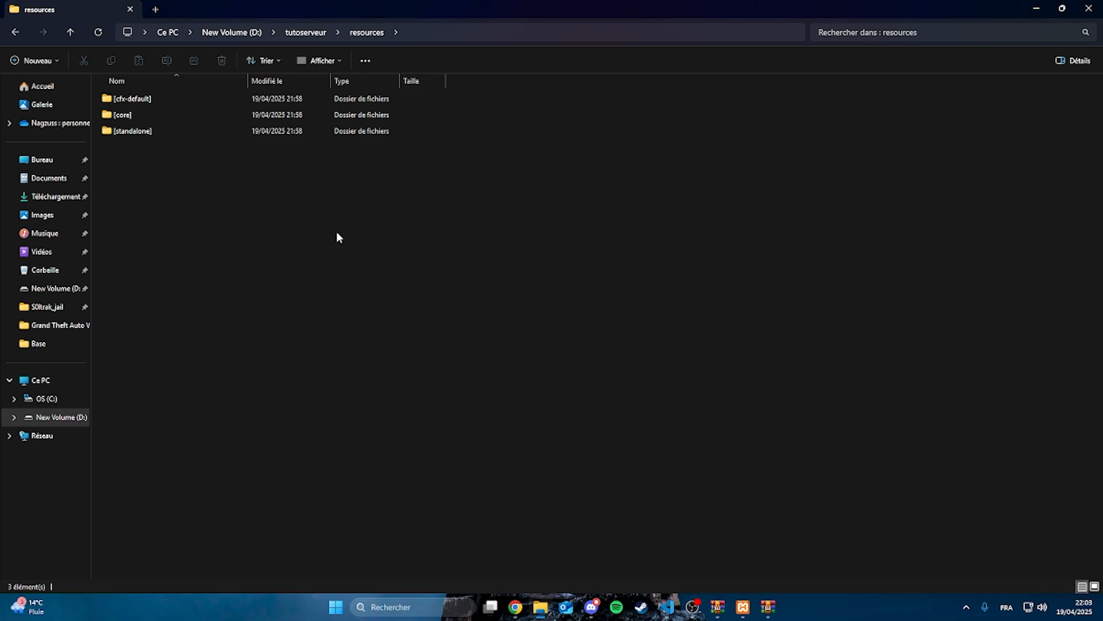
# Move the [core] folder from the esx_core-main (1).zip archive into the resources folder, over the existing [core] folder
pyautogui.click(769, 607)
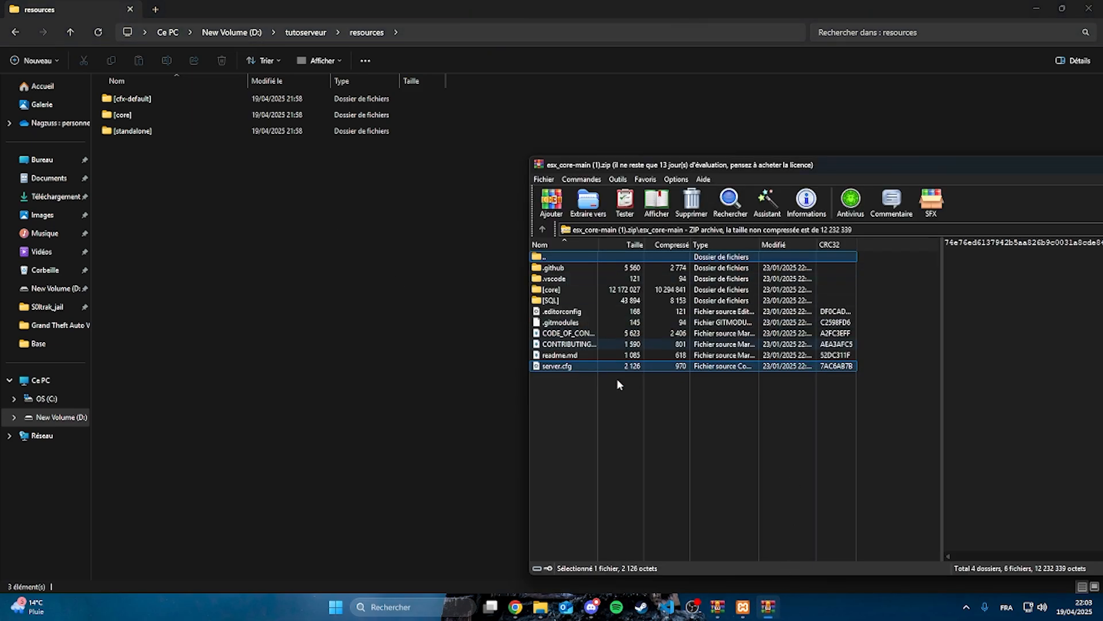
pyautogui.doubleClick(551, 289)
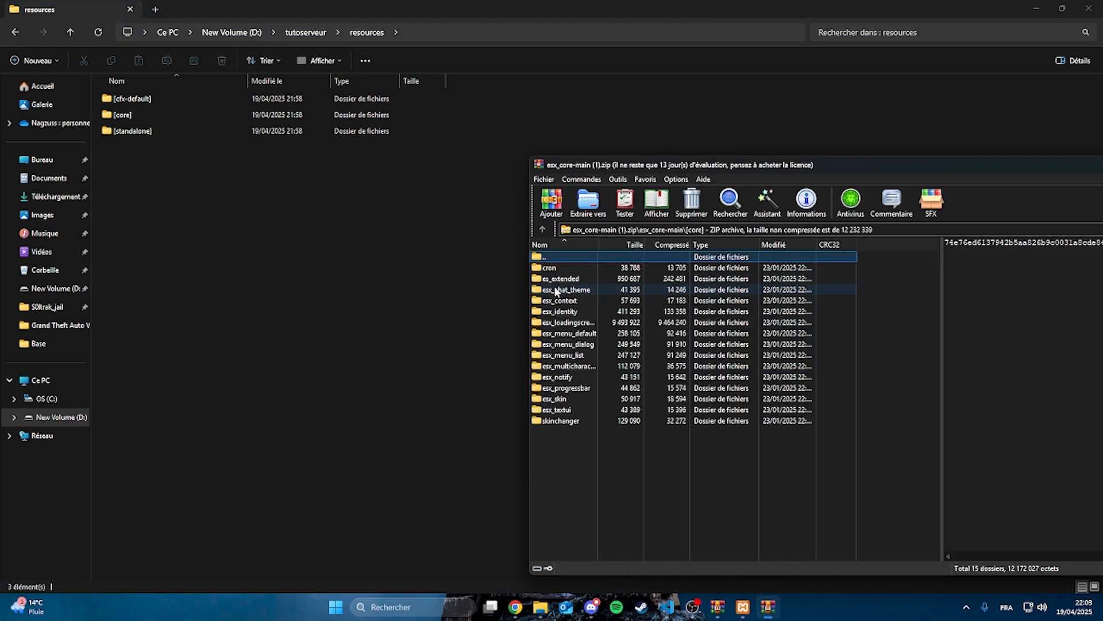
pyautogui.doubleClick(564, 257)
pyautogui.moveTo(558, 290); pyautogui.dragTo(482, 404)
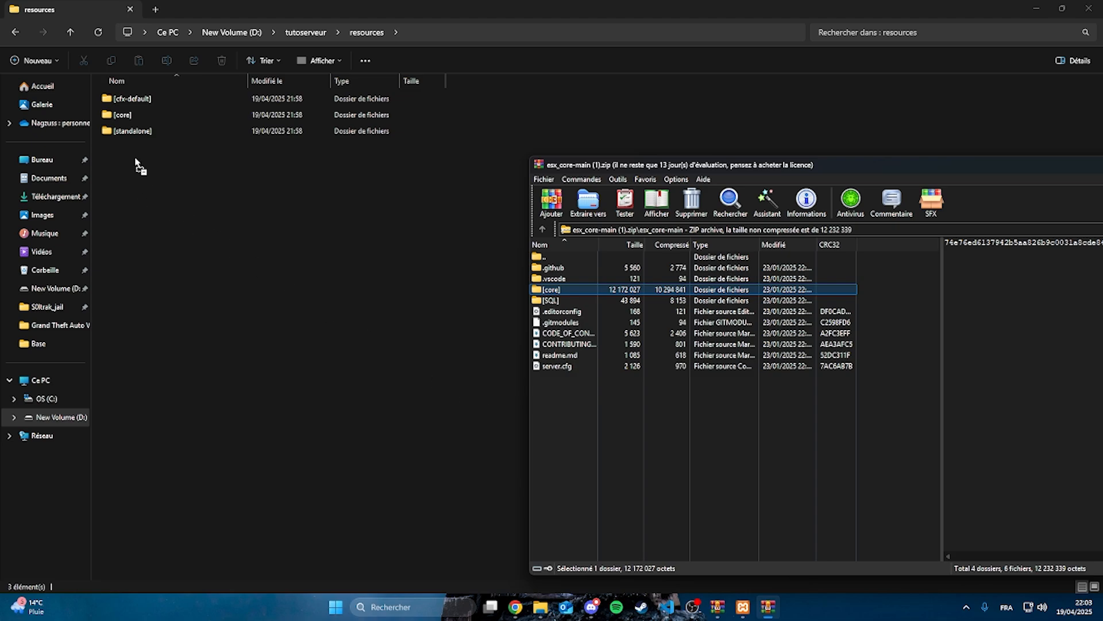
pyautogui.moveTo(138, 166); pyautogui.dragTo(140, 171)
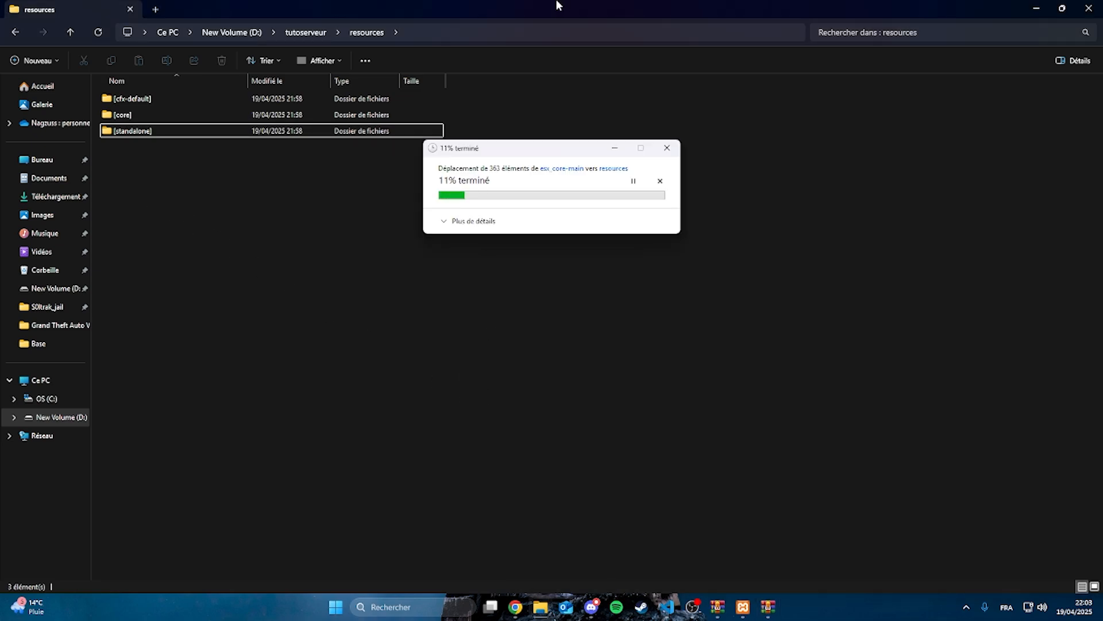
pyautogui.click(495, 222)
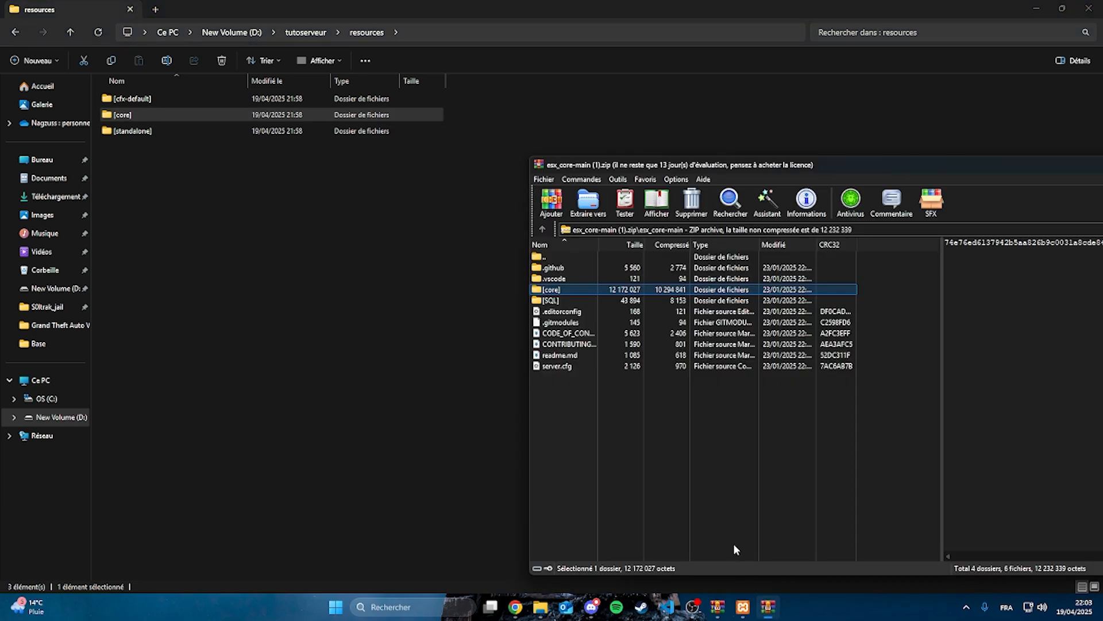
# Open legacy.sql from the archive's [SQL] folder in the code editor and copy its entire contents
pyautogui.doubleClick(550, 300)
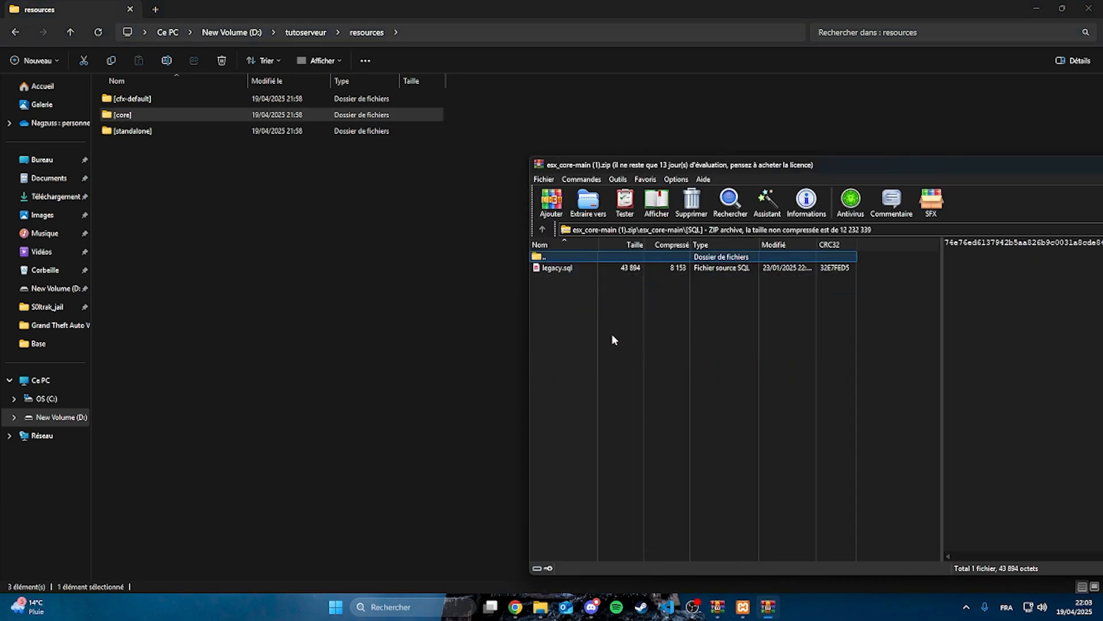
pyautogui.doubleClick(580, 267)
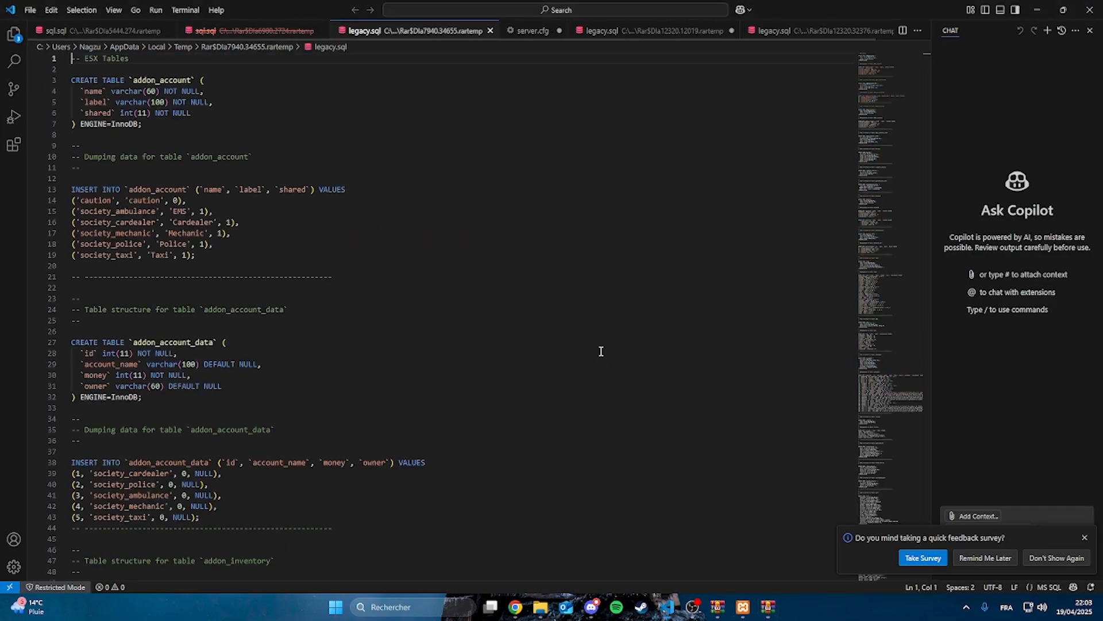
pyautogui.hotkey('ctrl', 'a')
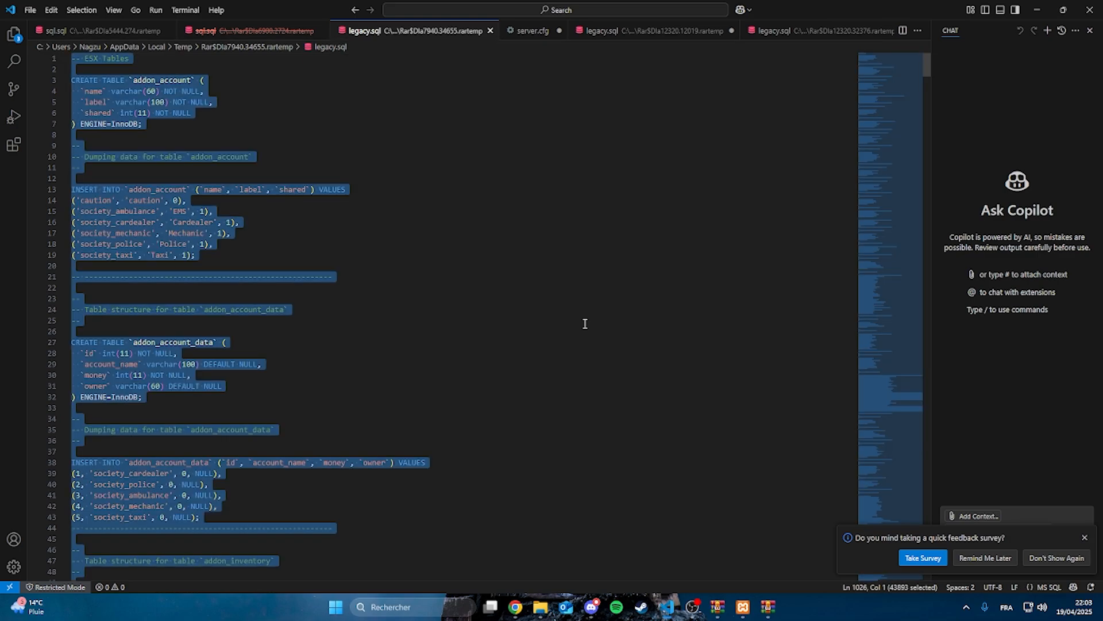
# Switch to phpMyAdmin in Chrome and create a database named tutoserveur with the utf8mb4_general_ci collation
pyautogui.click(516, 607)
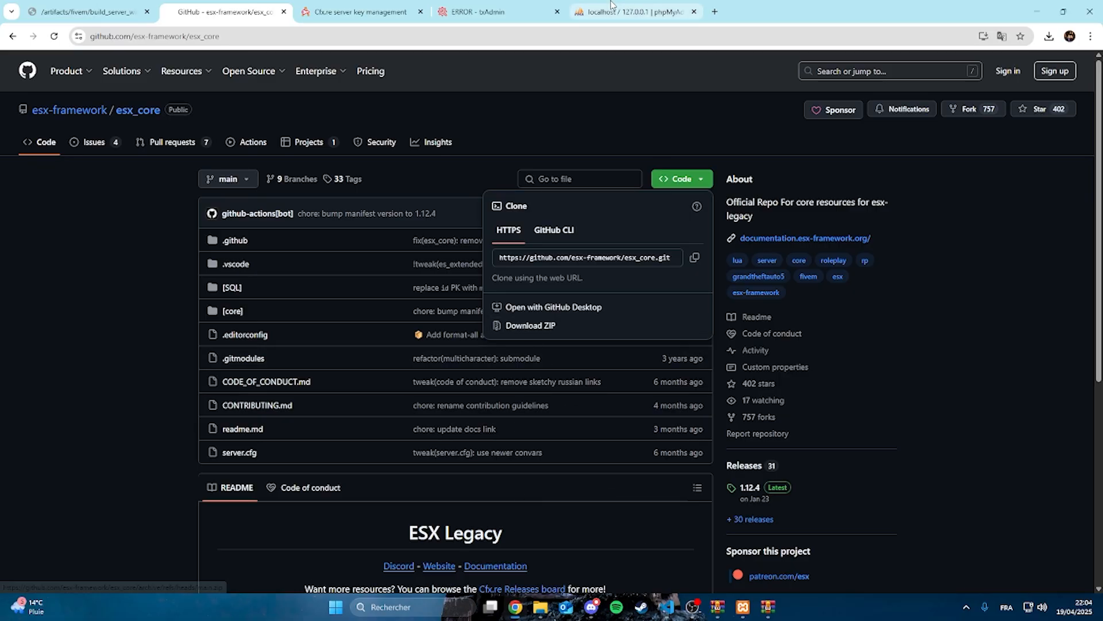
pyautogui.click(632, 12)
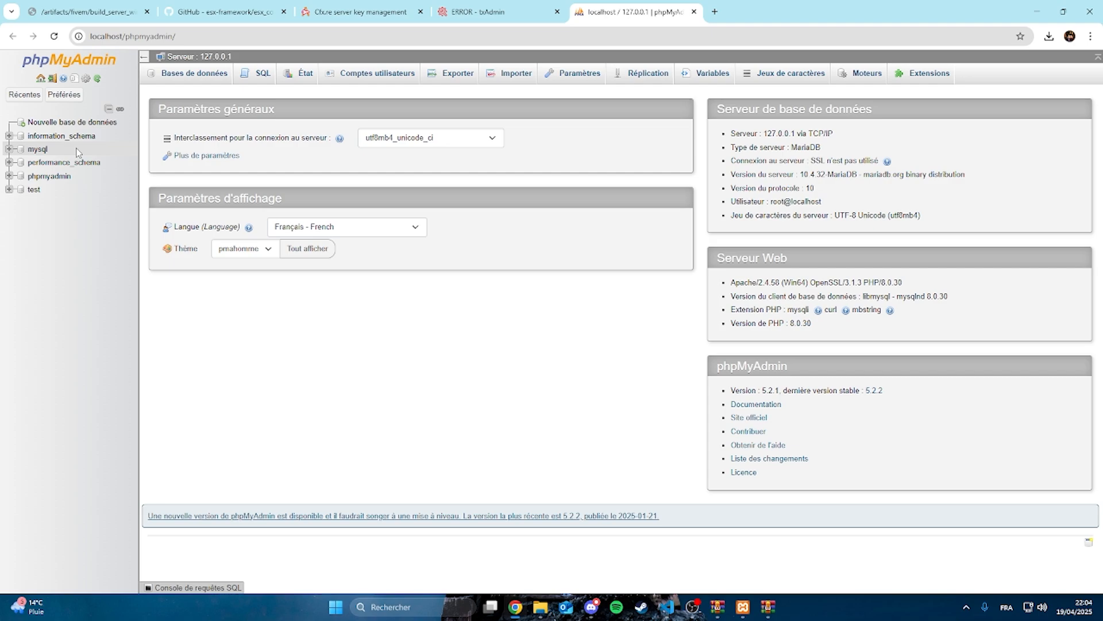
pyautogui.click(170, 76)
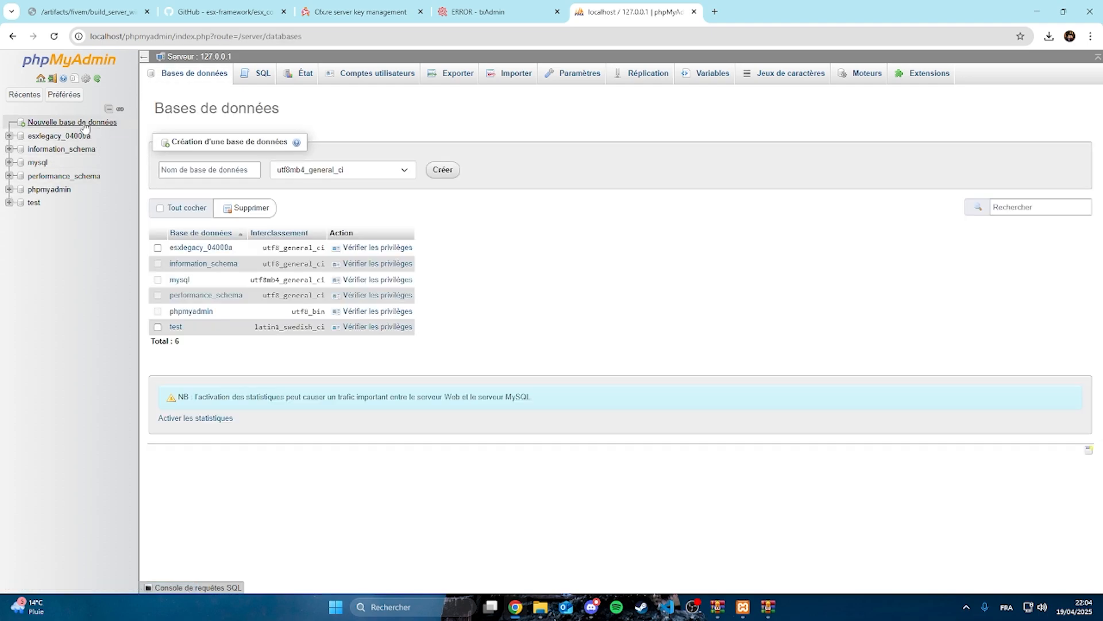
pyautogui.click(190, 170)
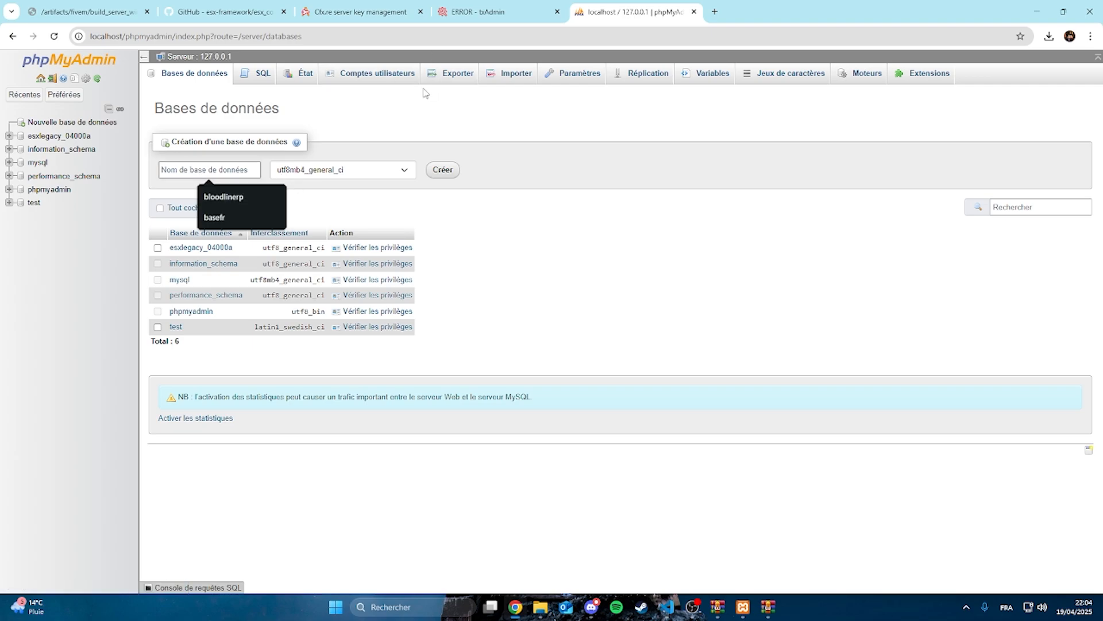
pyautogui.write('tutoserveur')
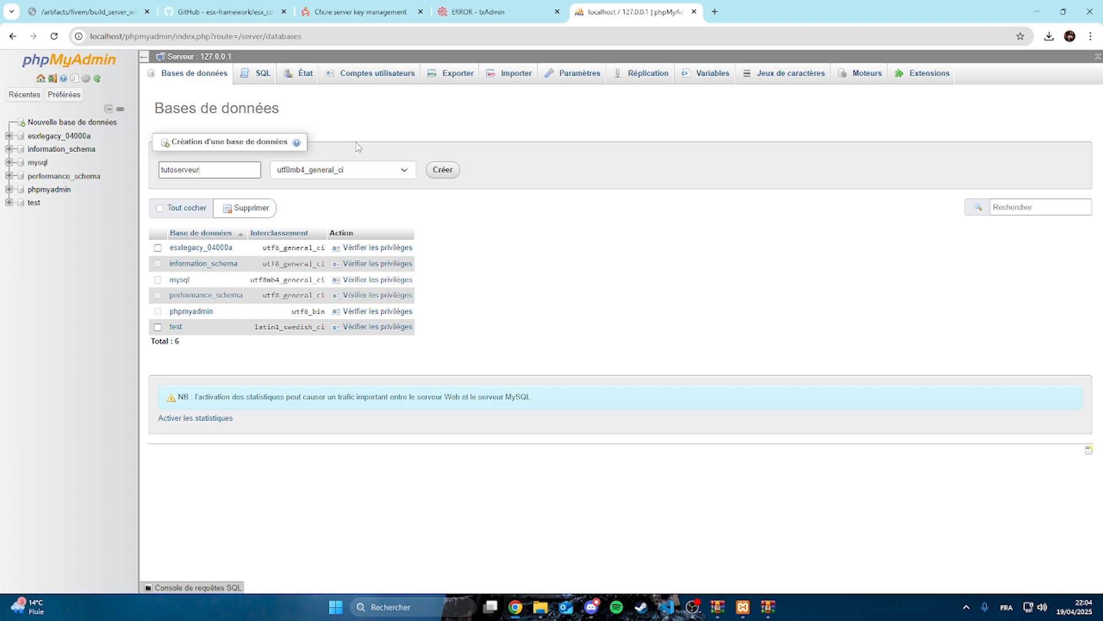
pyautogui.click(448, 171)
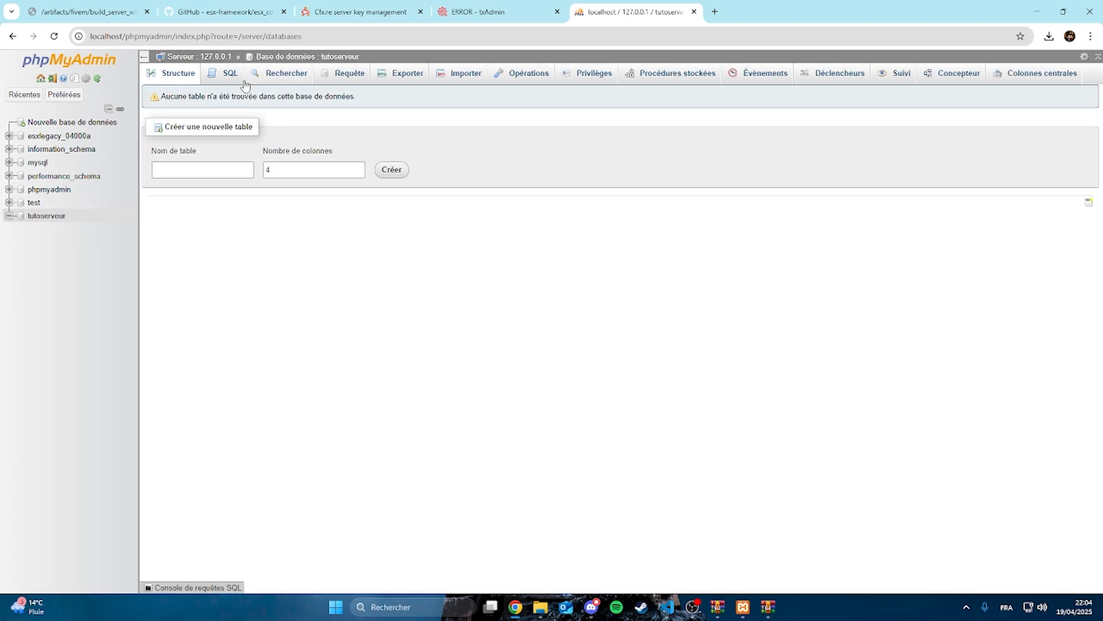
# Execute the copied legacy.sql script as an SQL query on the tutoserveur database and refresh the database tree
pyautogui.click(228, 76)
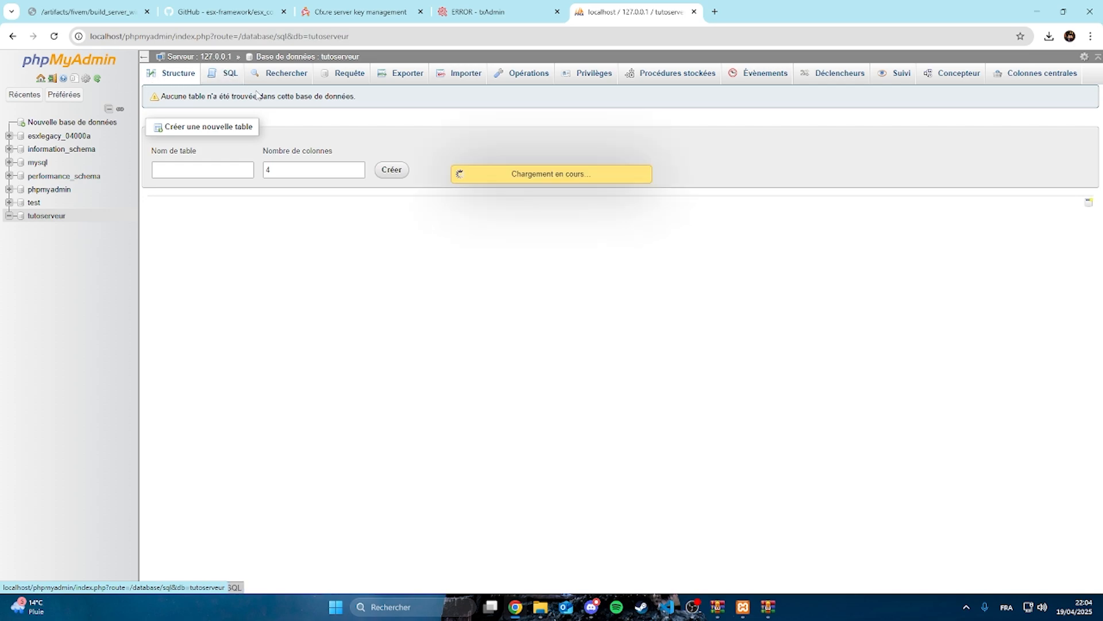
pyautogui.hotkey('ctrl', 'v')
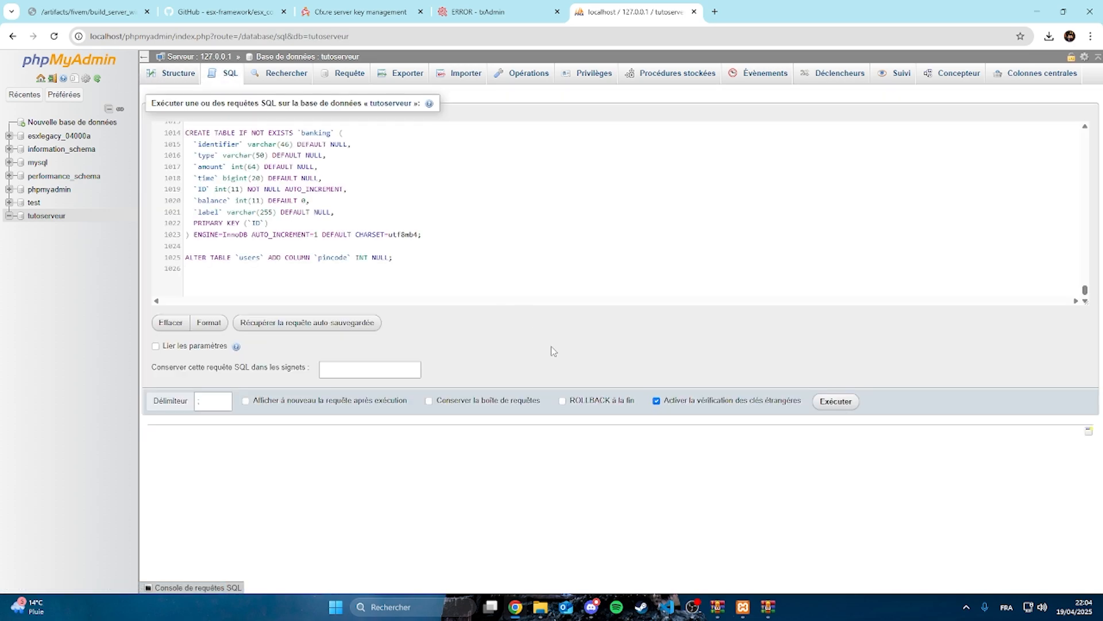
pyautogui.click(838, 404)
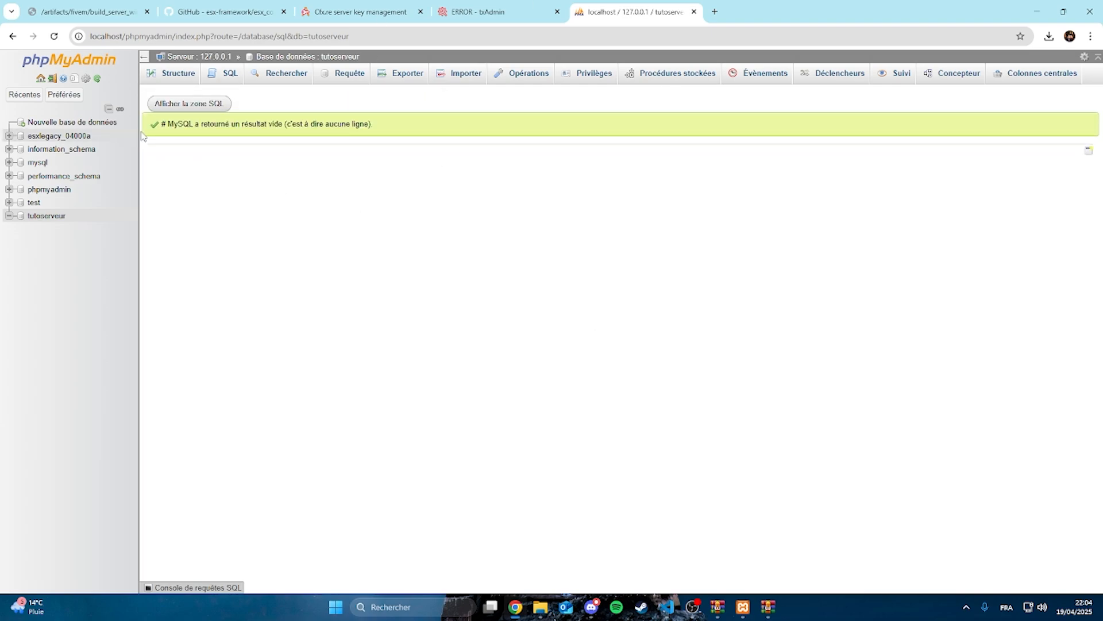
pyautogui.click(98, 78)
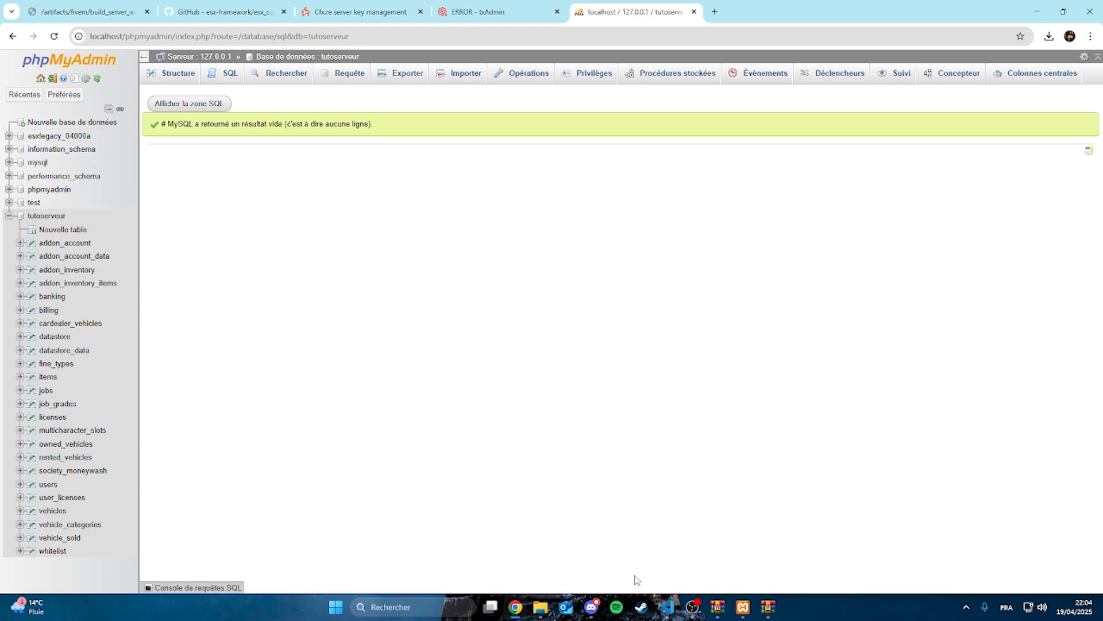
# Return to the tutoserveur folder in File Explorer, run start.bat to test the server, and dismiss the error dialog
pyautogui.click(695, 606)
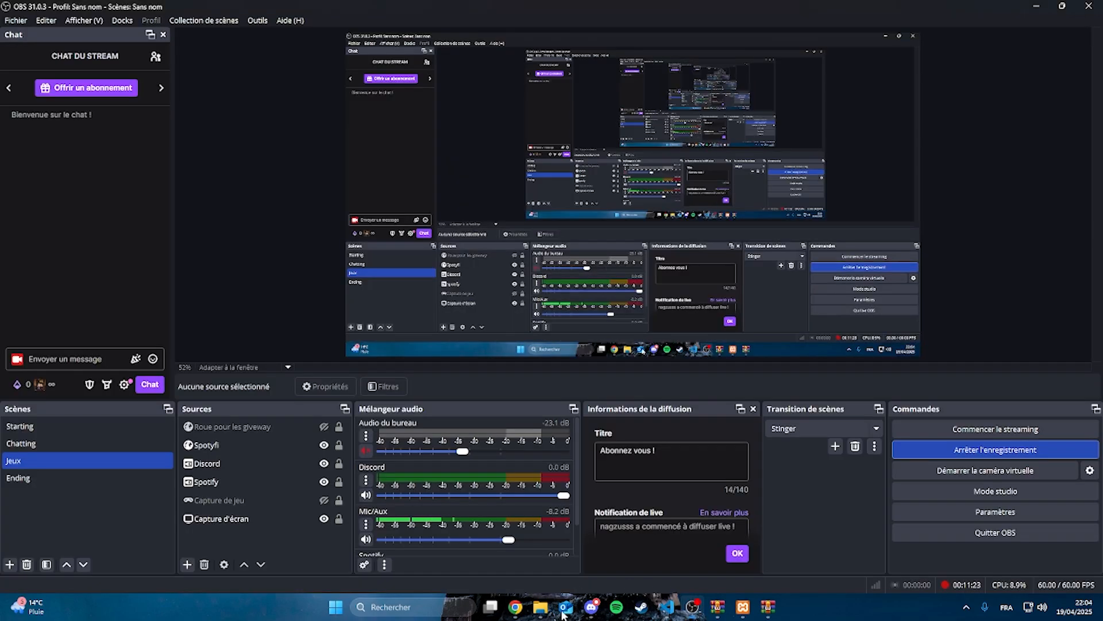
pyautogui.moveTo(539, 607)
pyautogui.click(523, 532)
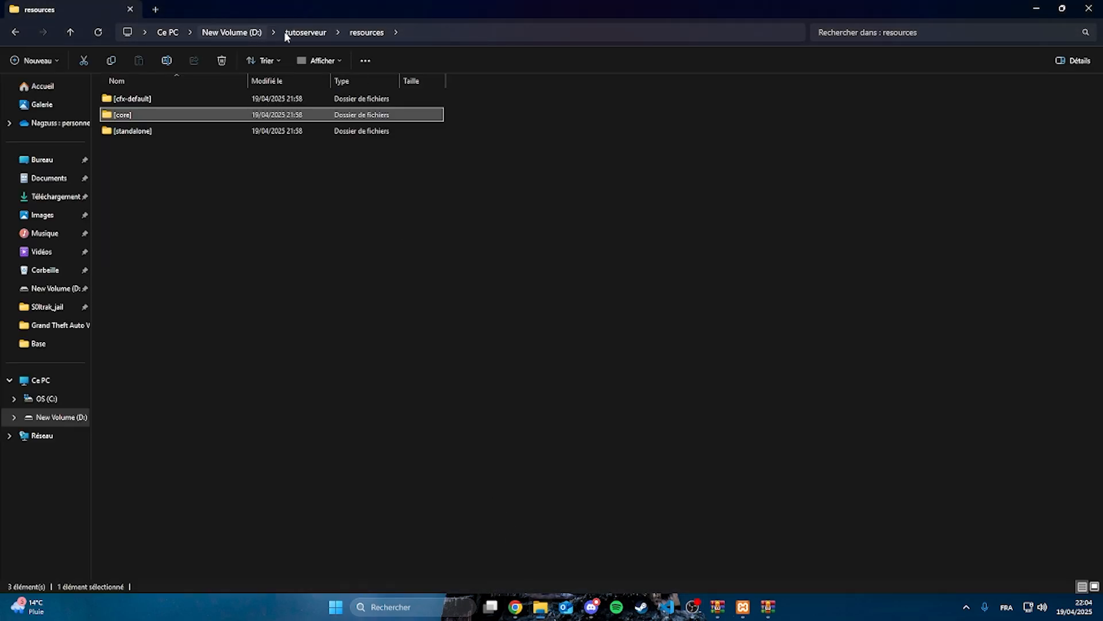
pyautogui.click(422, 33)
pyautogui.click(314, 34)
pyautogui.click(298, 166)
pyautogui.click(314, 31)
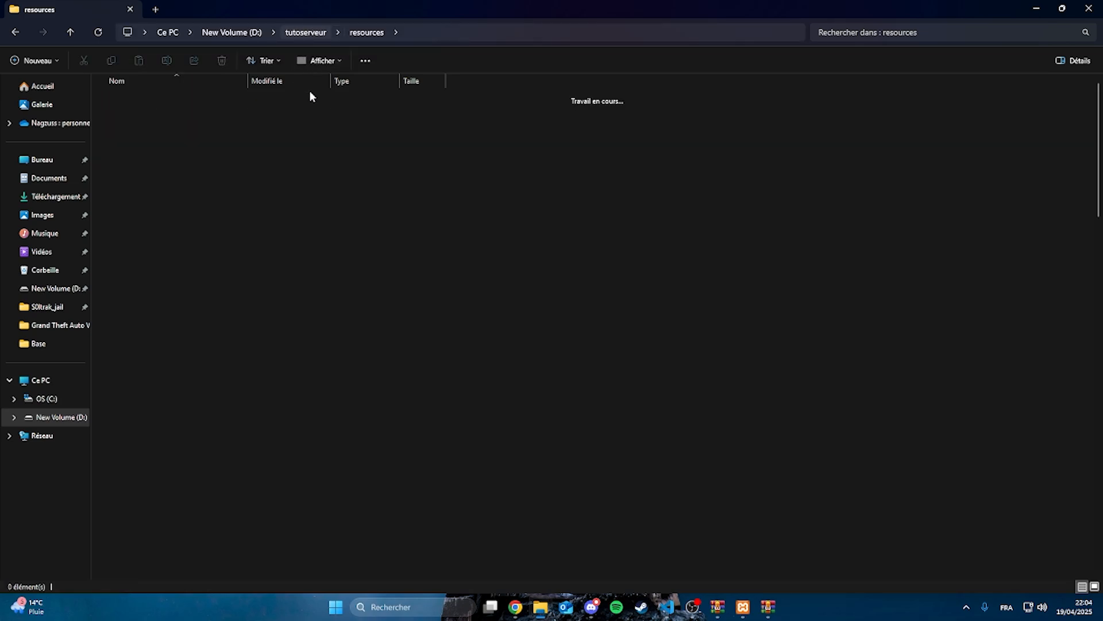
pyautogui.scroll(-10, 253, 232)
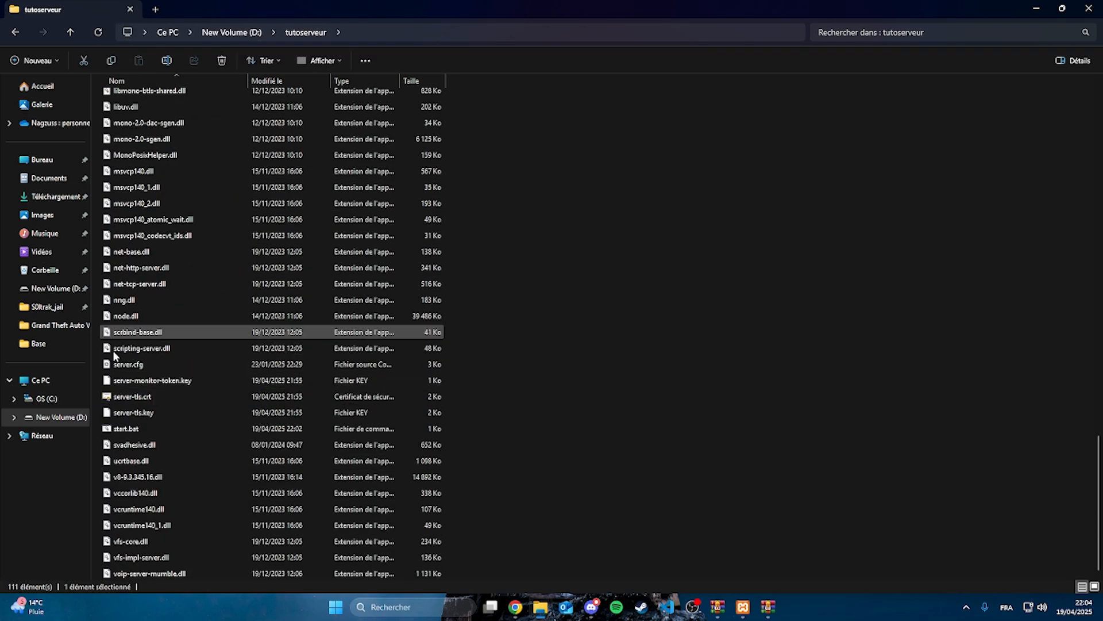
pyautogui.doubleClick(122, 431)
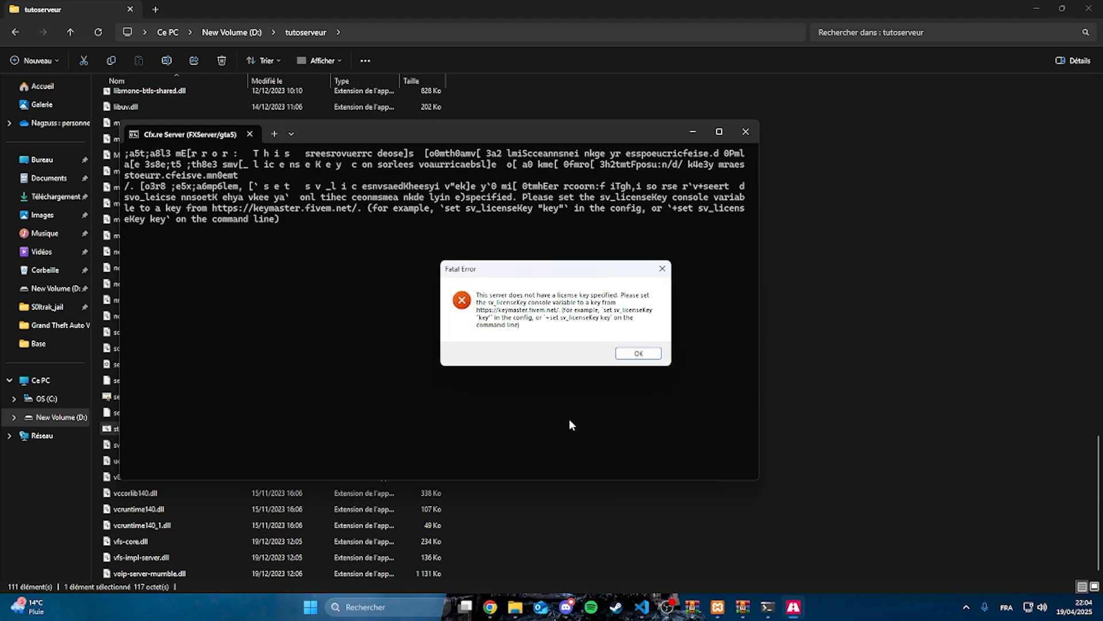
pyautogui.click(638, 353)
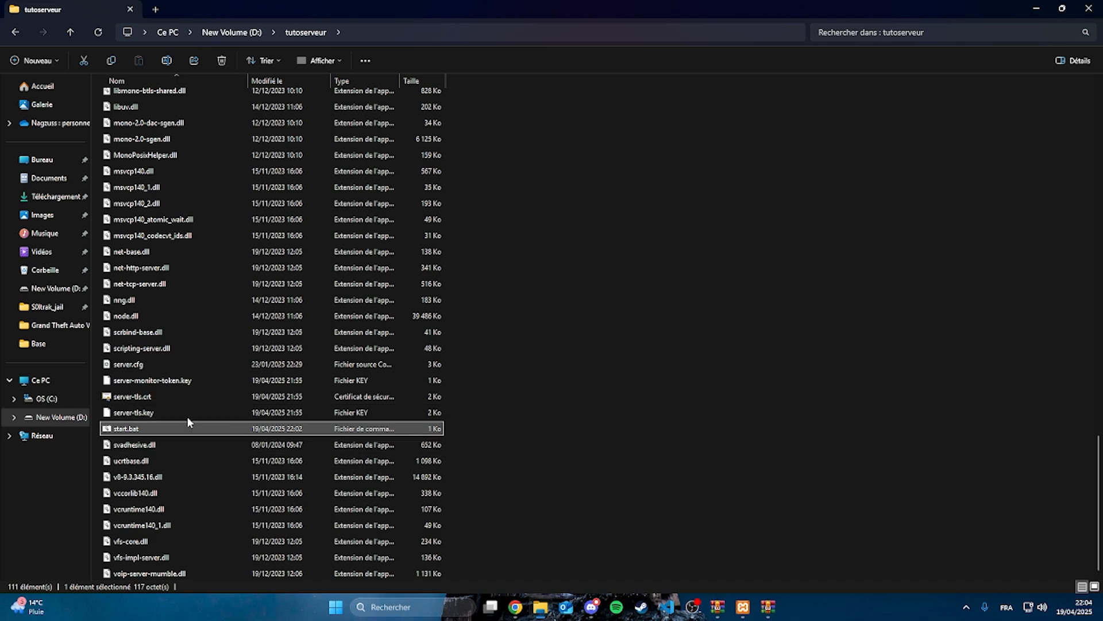
# Open server.cfg, copy the tutoserver licence key from Cfx.re Keymaster, and paste it as the sv_licenseKey value
pyautogui.click(129, 365)
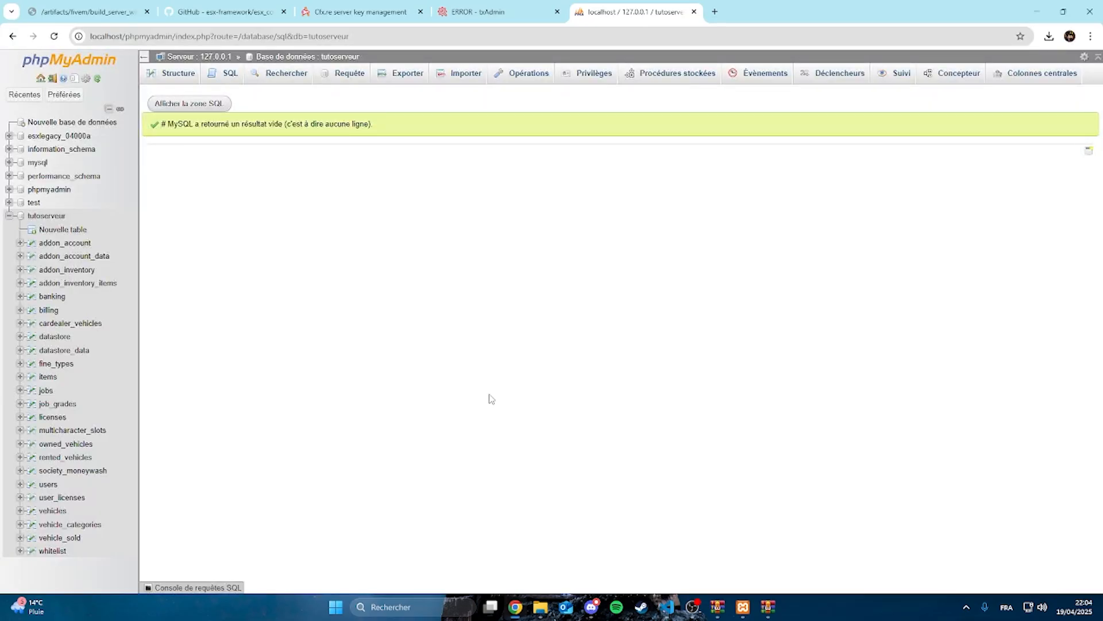
pyautogui.click(361, 11)
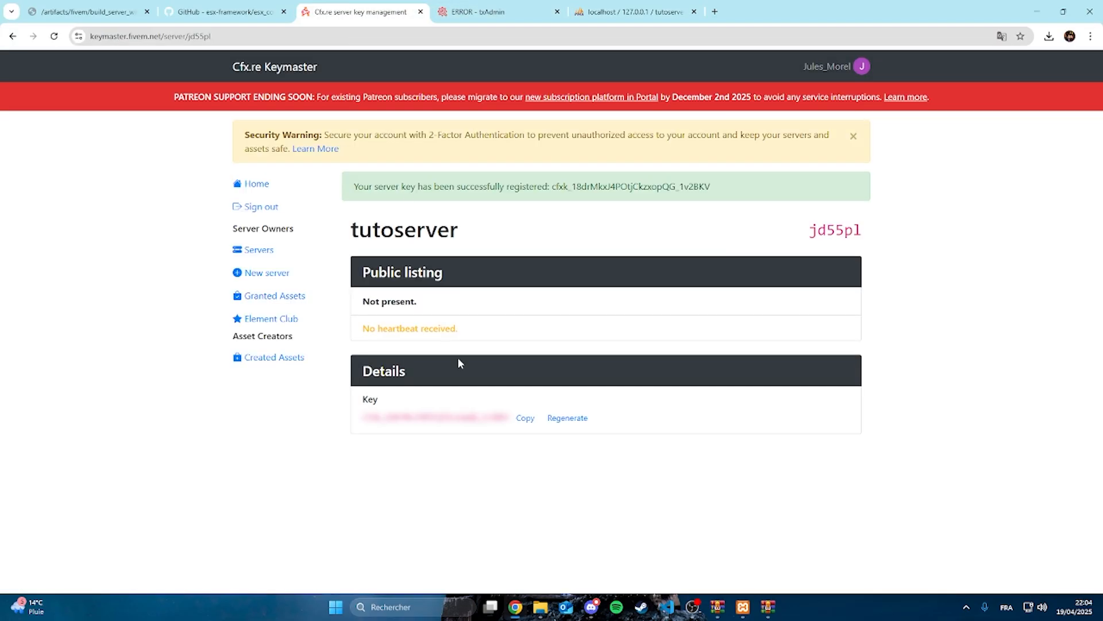
pyautogui.click(528, 417)
pyautogui.click(666, 607)
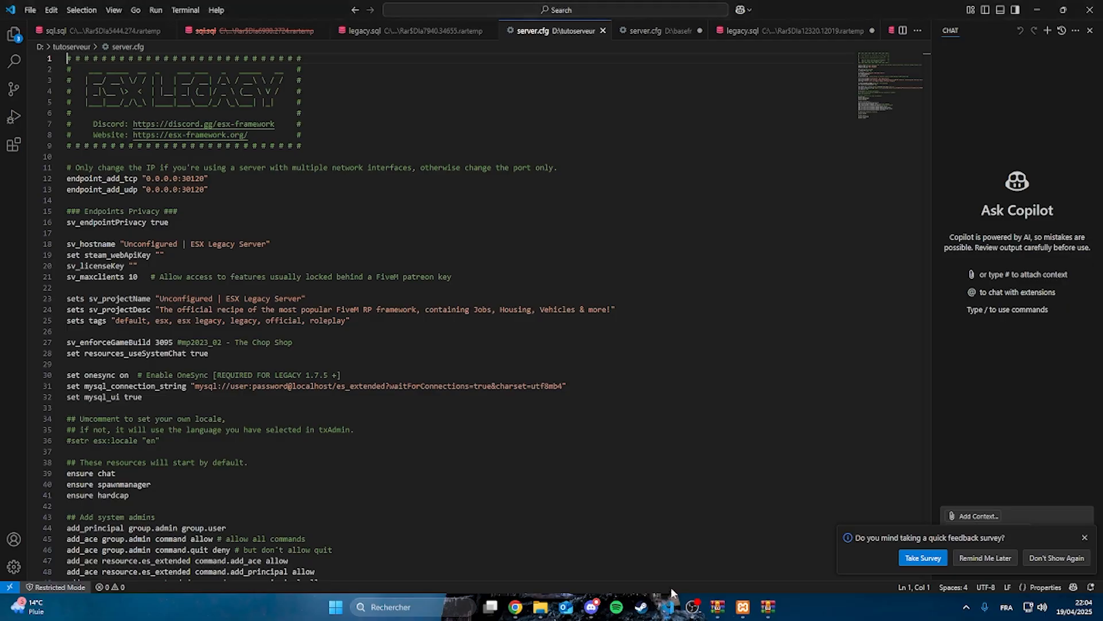
pyautogui.scroll(-1, 283, 327)
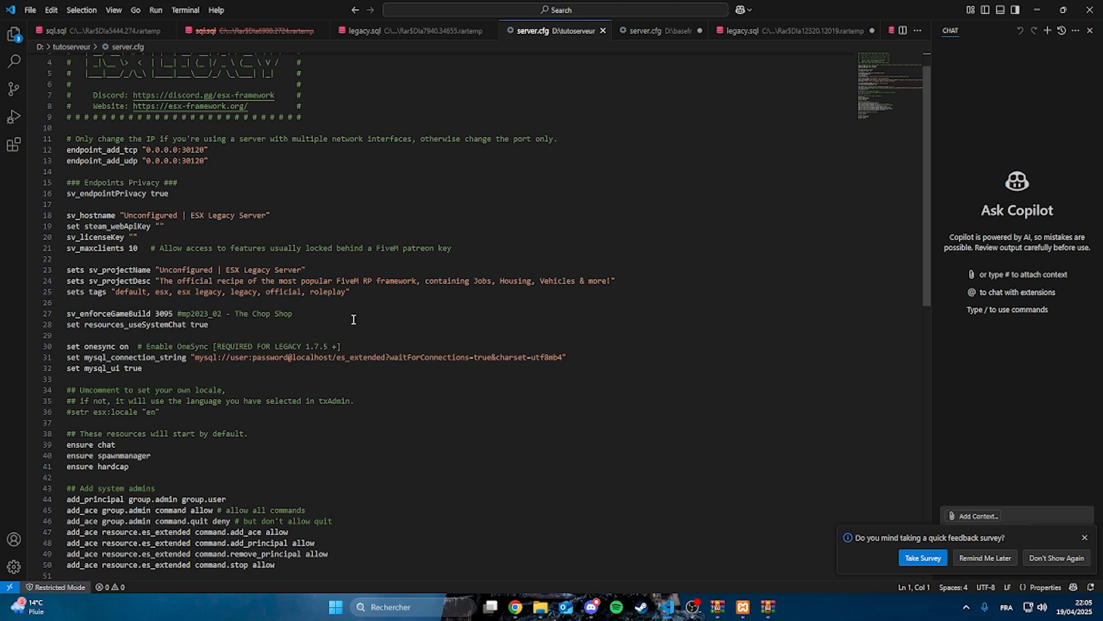
pyautogui.click(133, 237)
pyautogui.hotkey('ctrl', 'v')
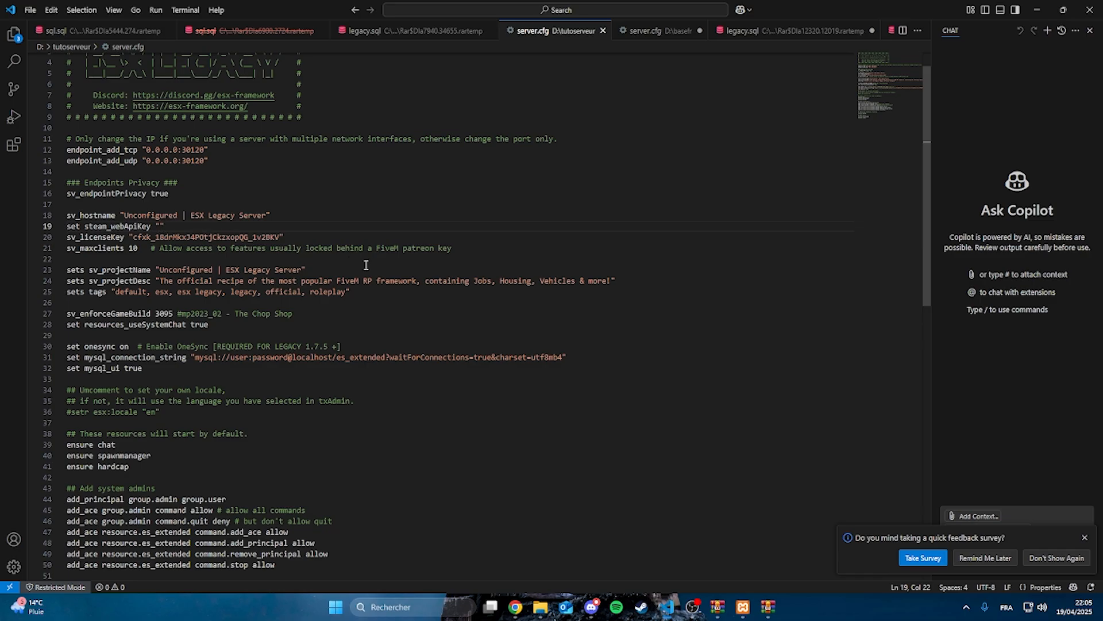
# Switch to Chrome, search for "steam api key" in a new tab, and open Steam's API key page from the "How to get my APi Key" discussion
pyautogui.click(515, 603)
pyautogui.click(714, 12)
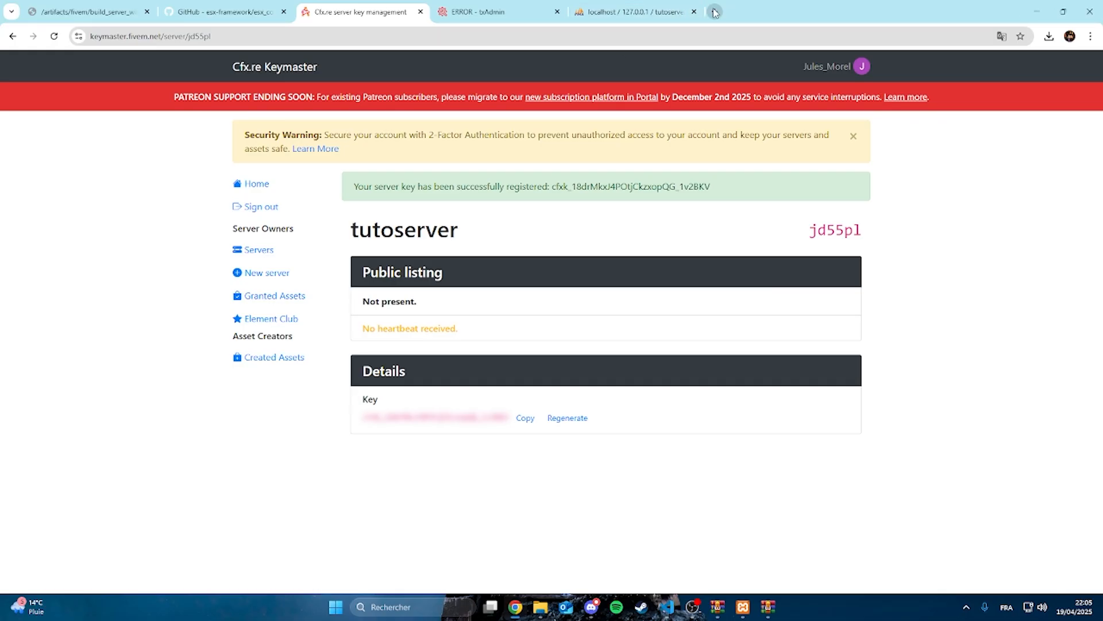
pyautogui.write('steam a')
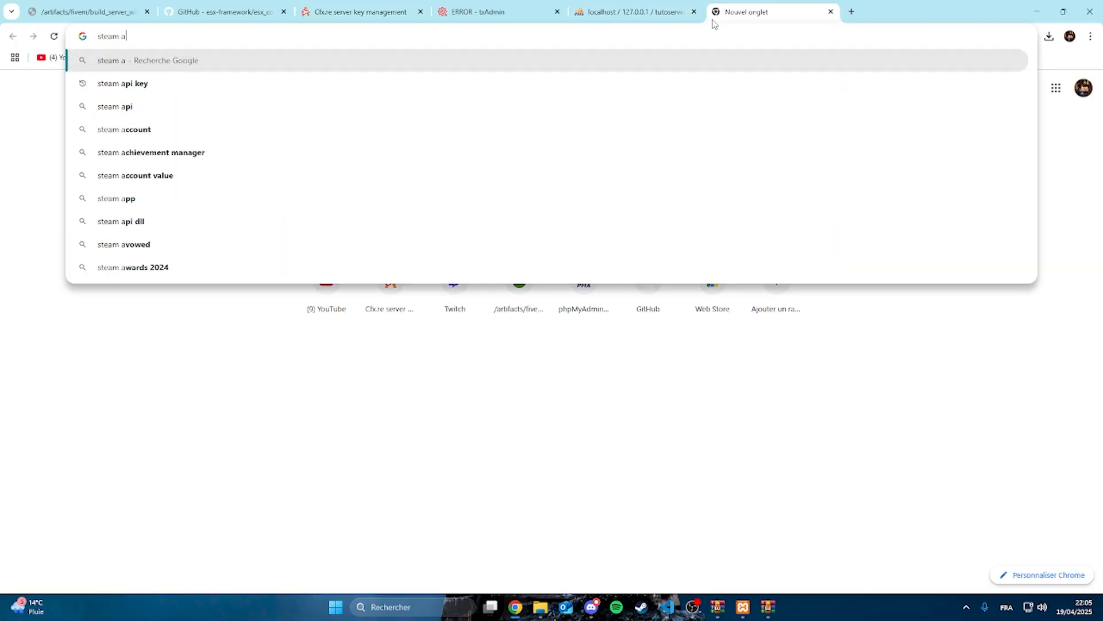
pyautogui.write('pi key')
pyautogui.press('Return')
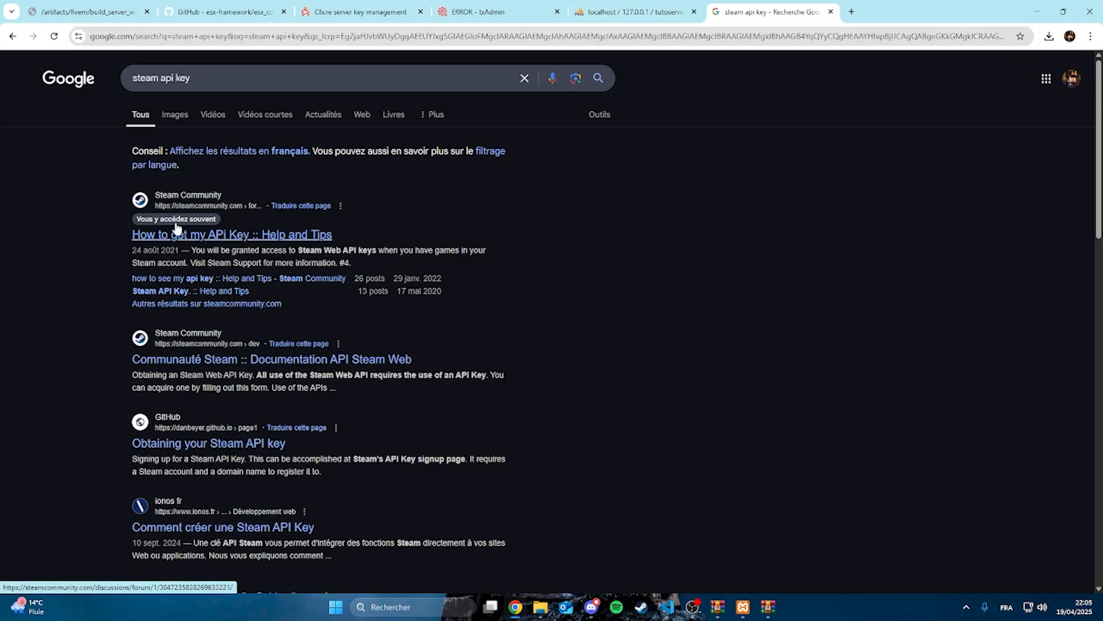
pyautogui.click(233, 234)
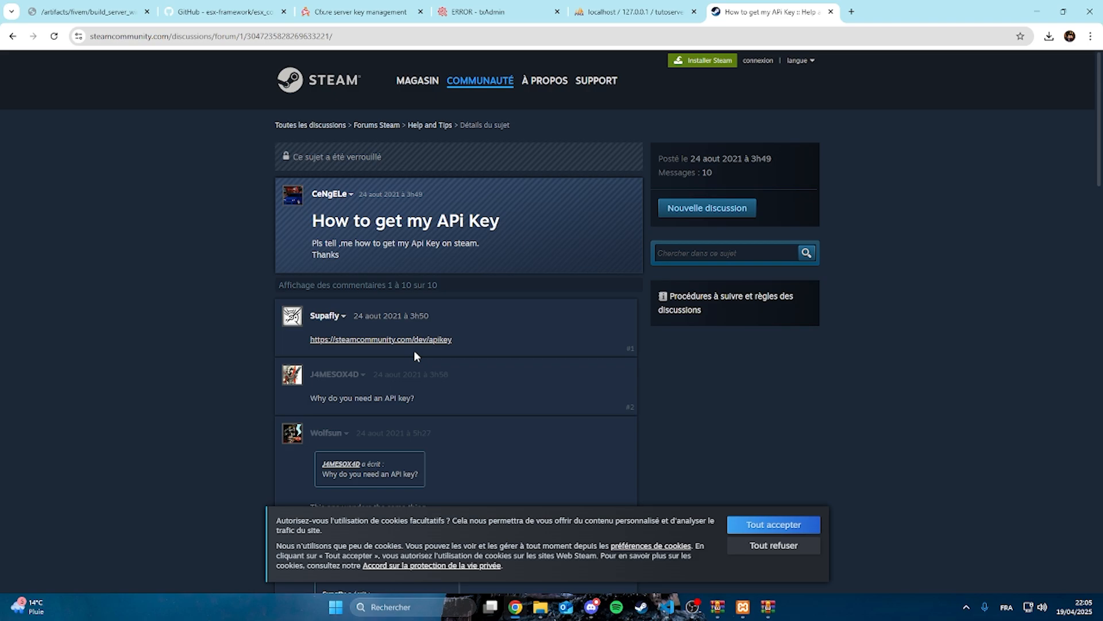
pyautogui.click(428, 340)
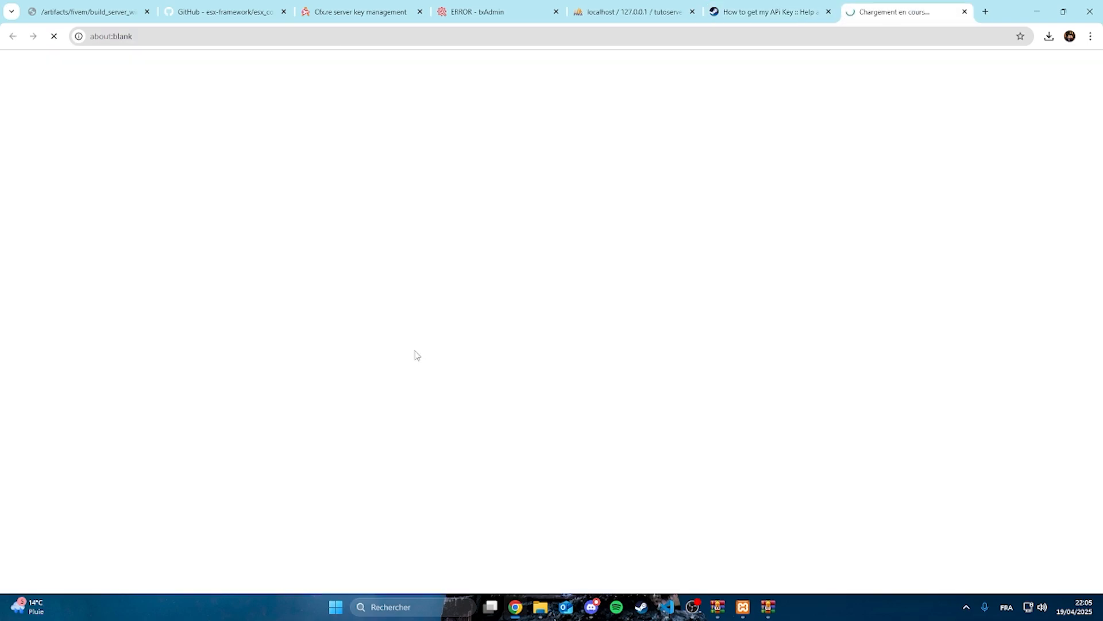
# Close the forum discussion, copy the Steam Web API key, and paste it as the steam_webApiKey value in server.cfg
pyautogui.click(828, 11)
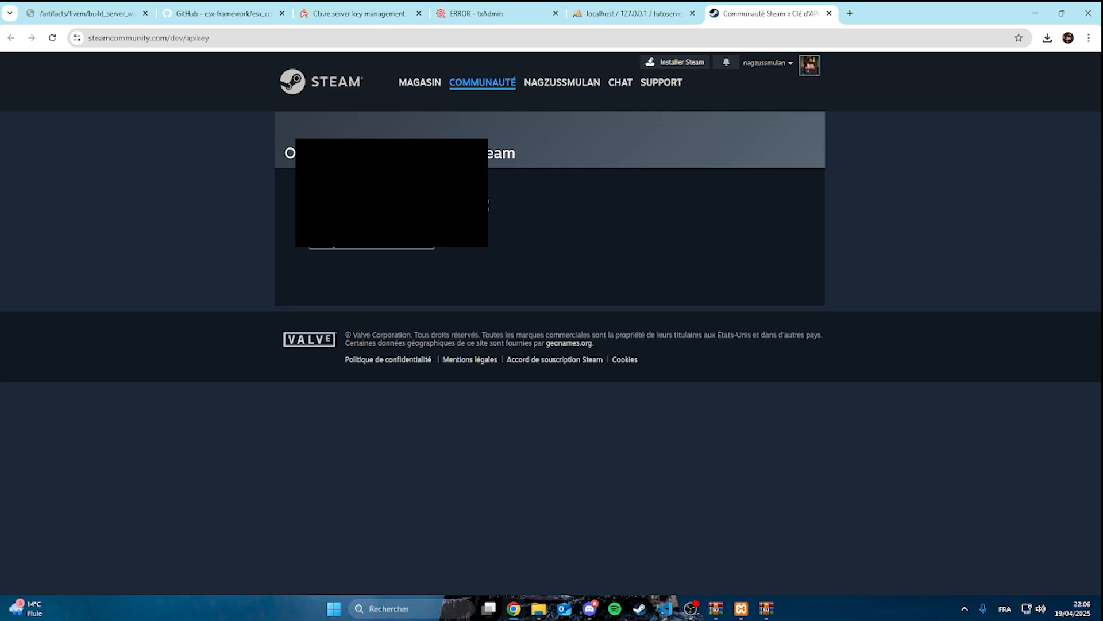
pyautogui.click(590, 609)
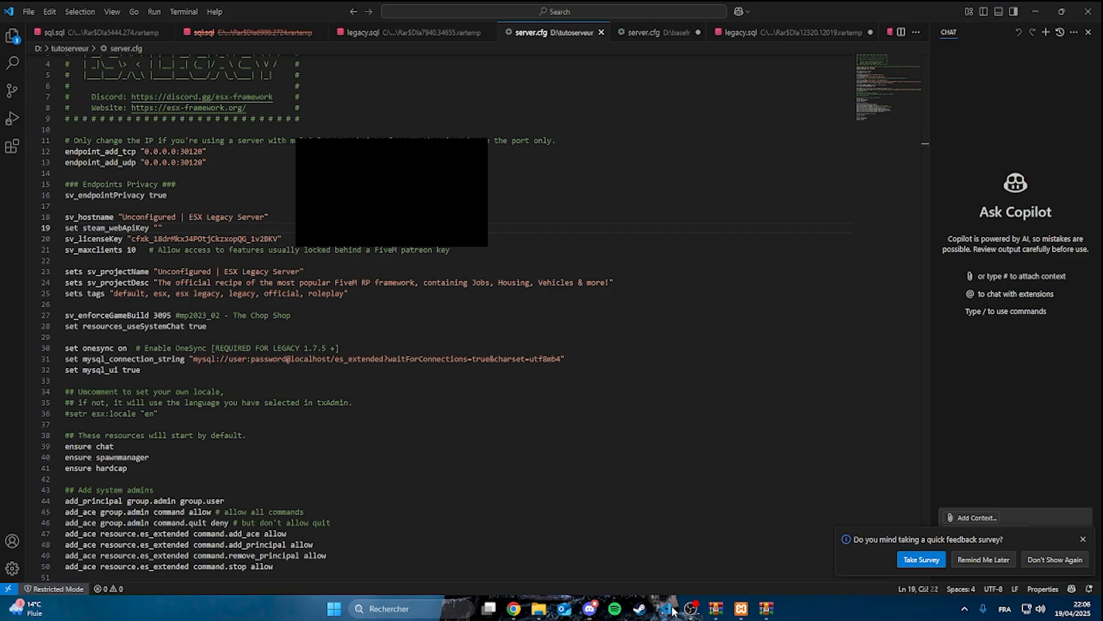
pyautogui.hotkey('ctrl', 'v')
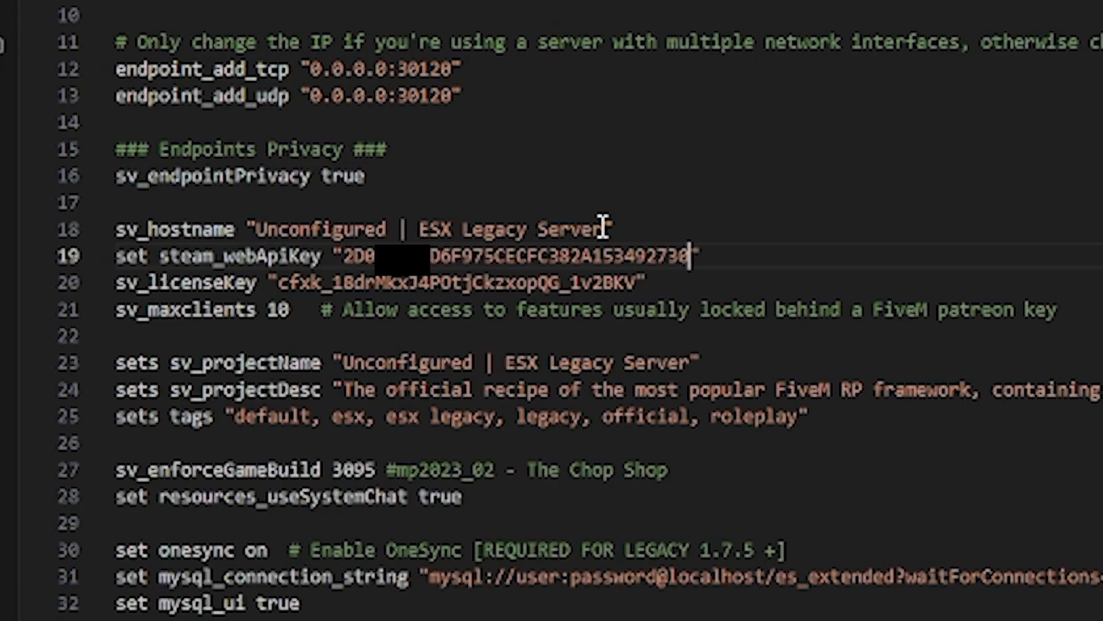
# Set sv_hostname and sv_projectName to "Tutoserveur" and sv_projectDesc to "Comment crée un serveur fivem esx en 2025"
pyautogui.moveTo(603, 229); pyautogui.dragTo(257, 224)
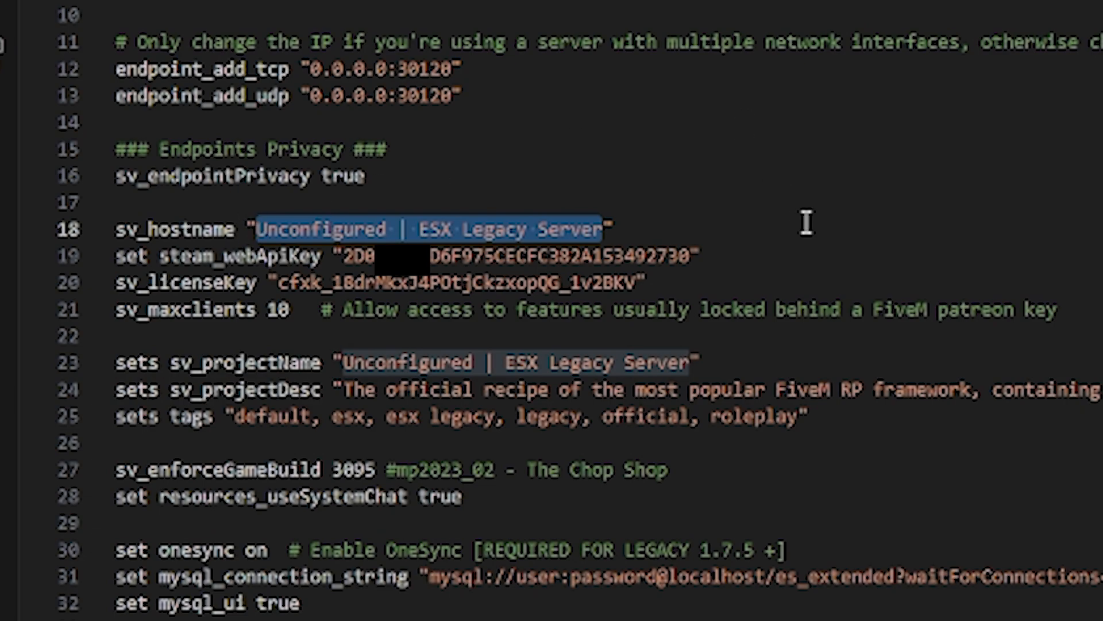
pyautogui.press('BackSpace')
pyautogui.write('Tutose')
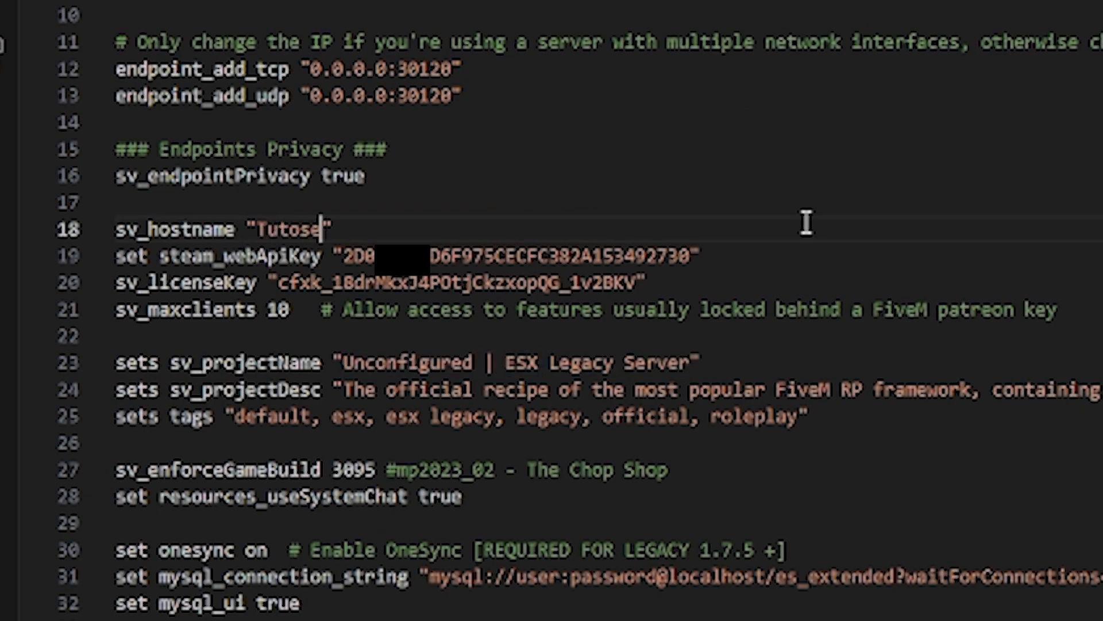
pyautogui.write('rveur')
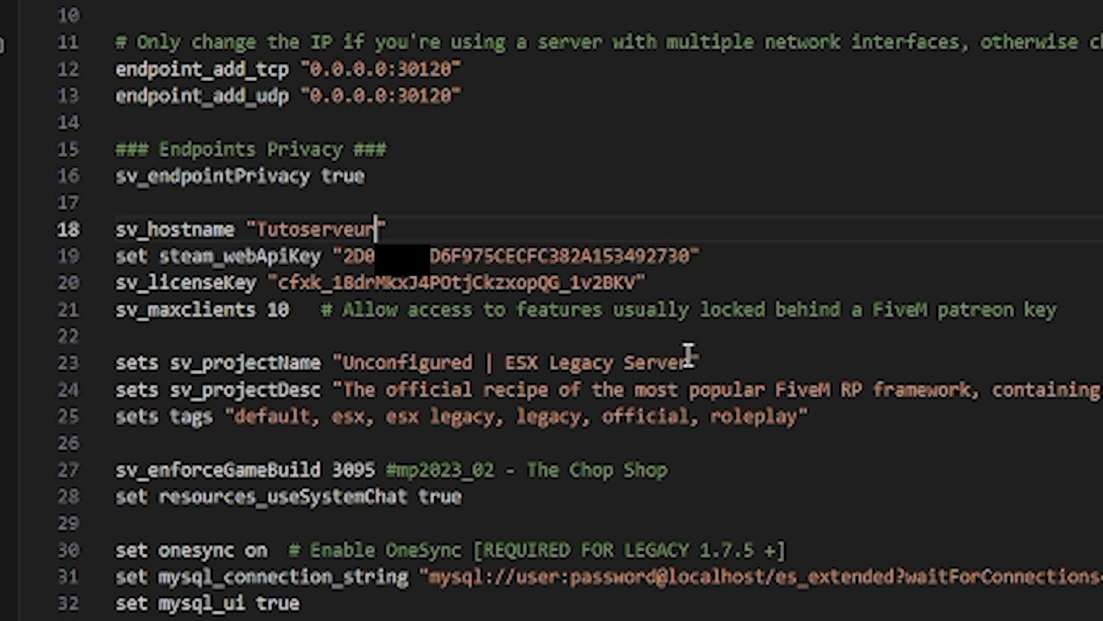
pyautogui.moveTo(689, 359); pyautogui.dragTo(343, 362)
pyautogui.press('BackSpace')
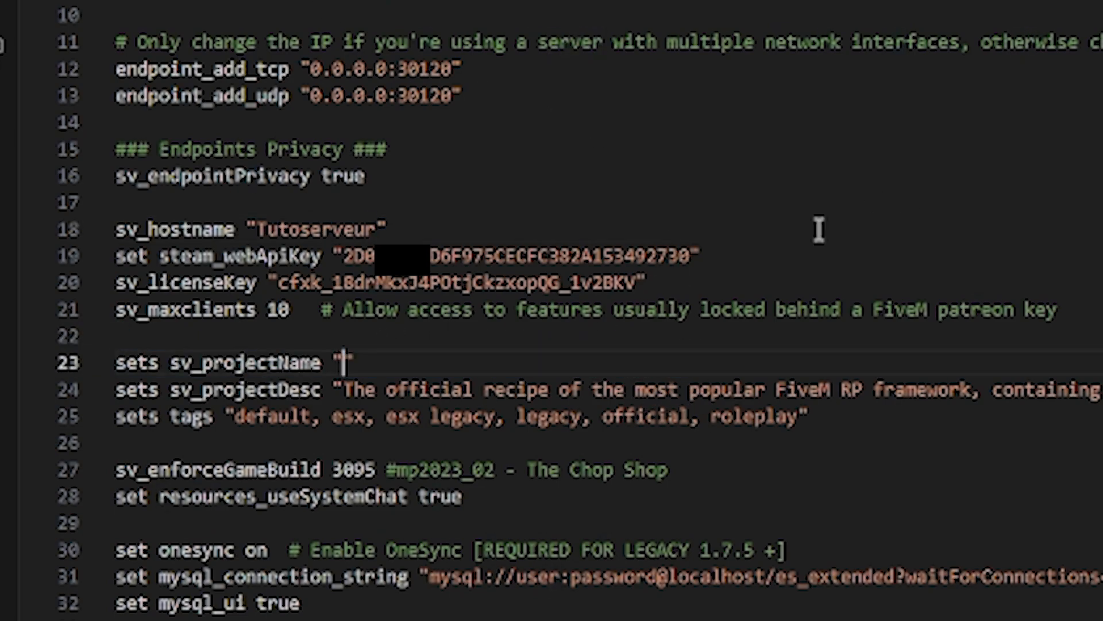
pyautogui.write('Tutoserveur')
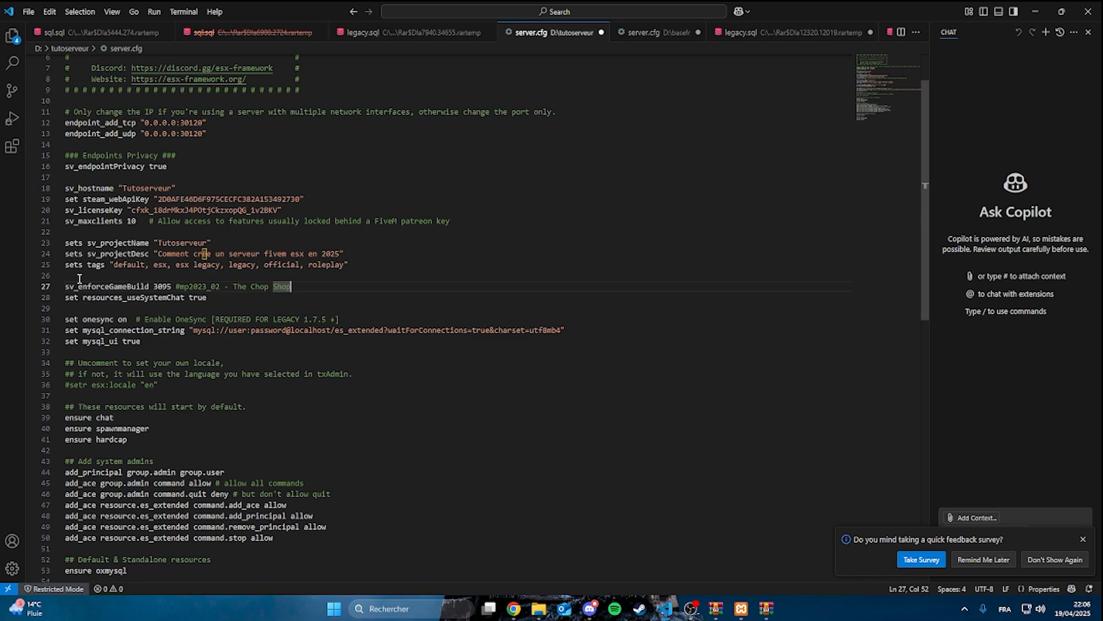
pyautogui.scroll(-1, 291, 303)
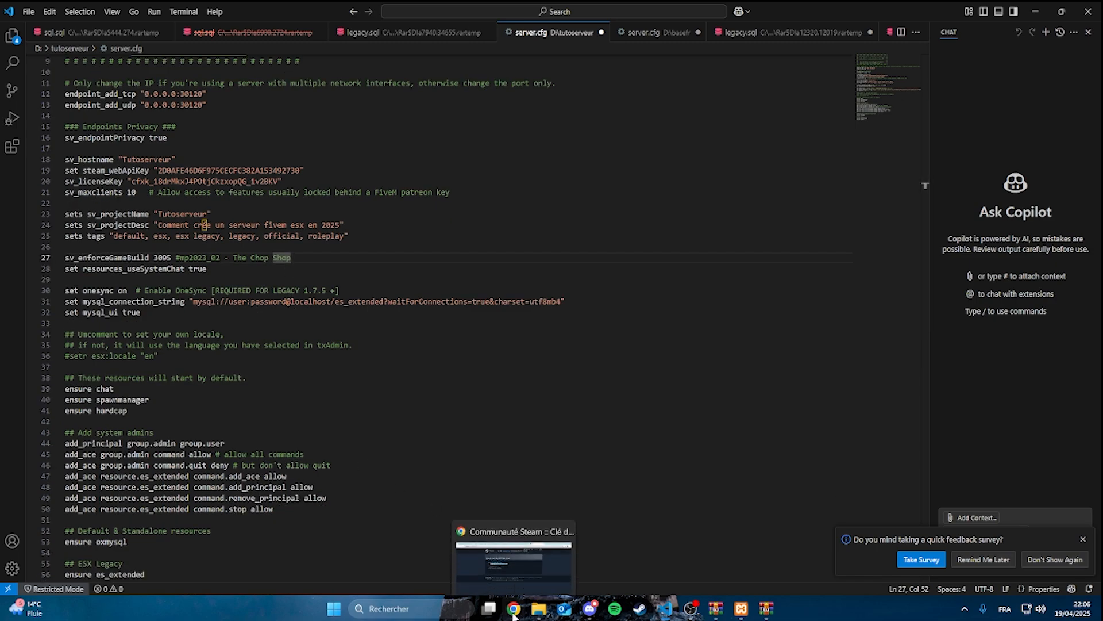
# Switch to Chrome, look up the myhoster connection string in a new tab, and use it as the mysql_connection_string value in server.cfg
pyautogui.click(506, 552)
pyautogui.click(607, 8)
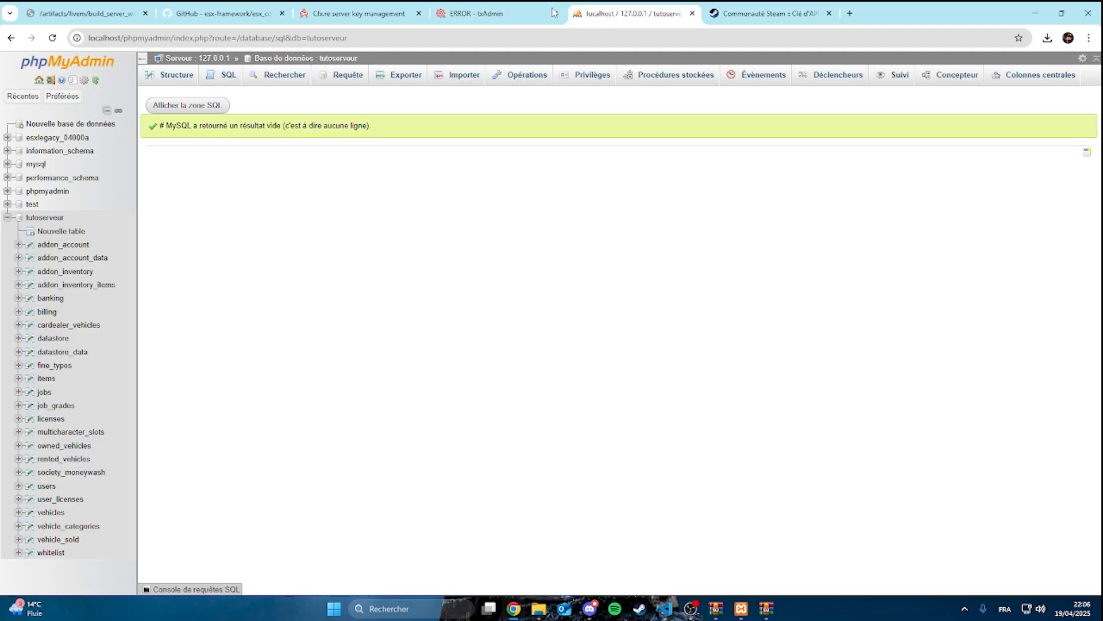
pyautogui.click(359, 13)
pyautogui.click(850, 13)
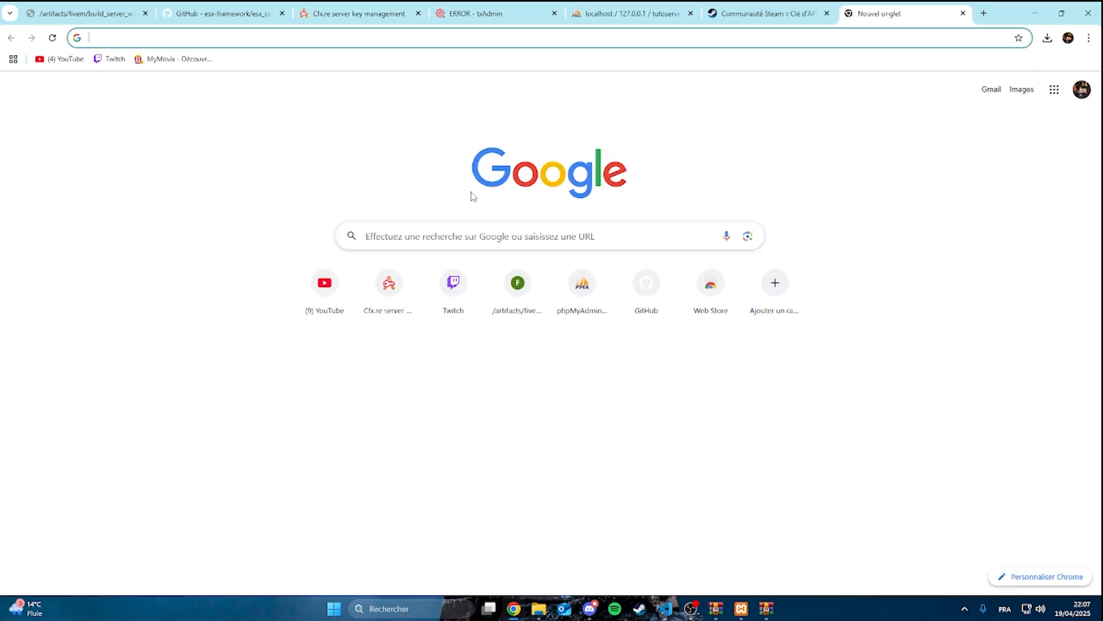
pyautogui.write('myhost')
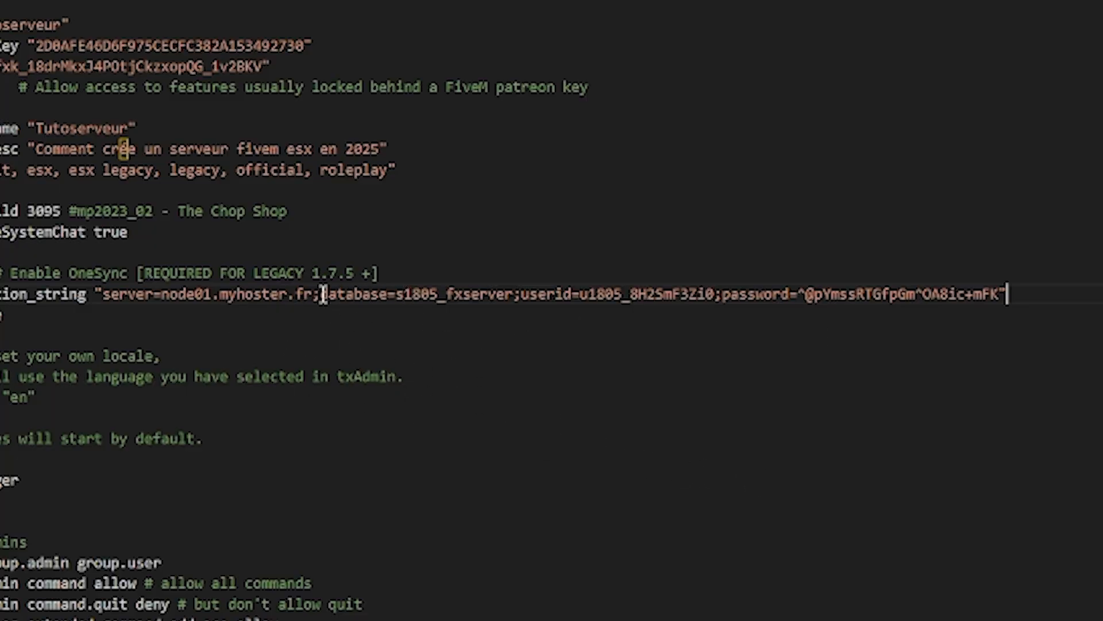
# In mysql_connection_string, set the server to localhost and the database to tutoserveur
pyautogui.moveTo(313, 294); pyautogui.dragTo(167, 295)
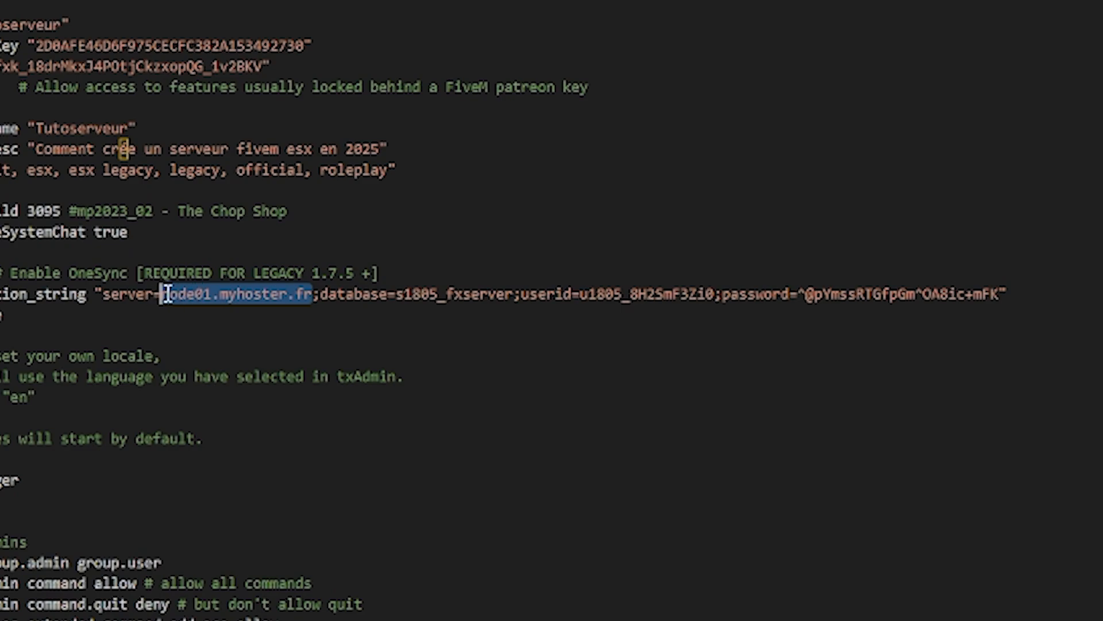
pyautogui.write('localhos')
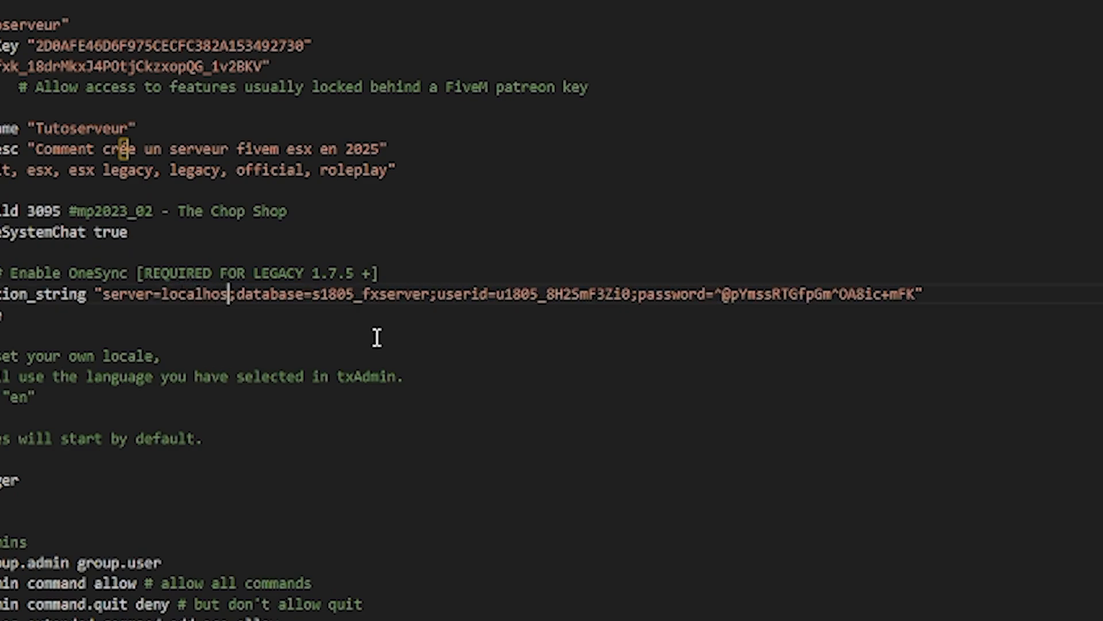
pyautogui.write('t')
pyautogui.press('Return')
pyautogui.press('BackSpace')
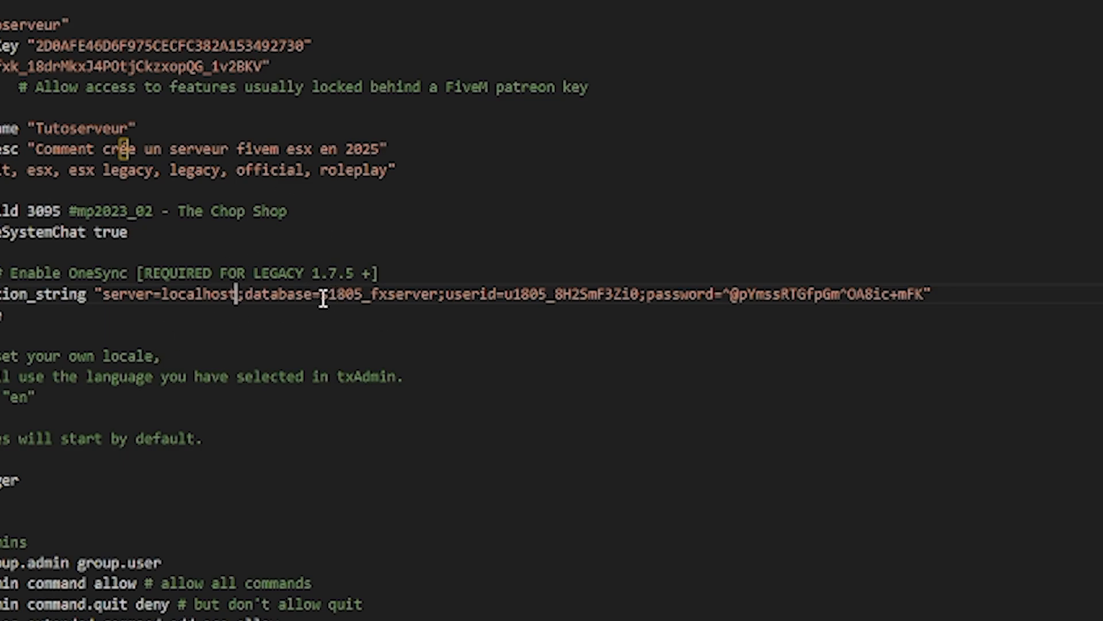
pyautogui.moveTo(323, 297); pyautogui.dragTo(438, 294)
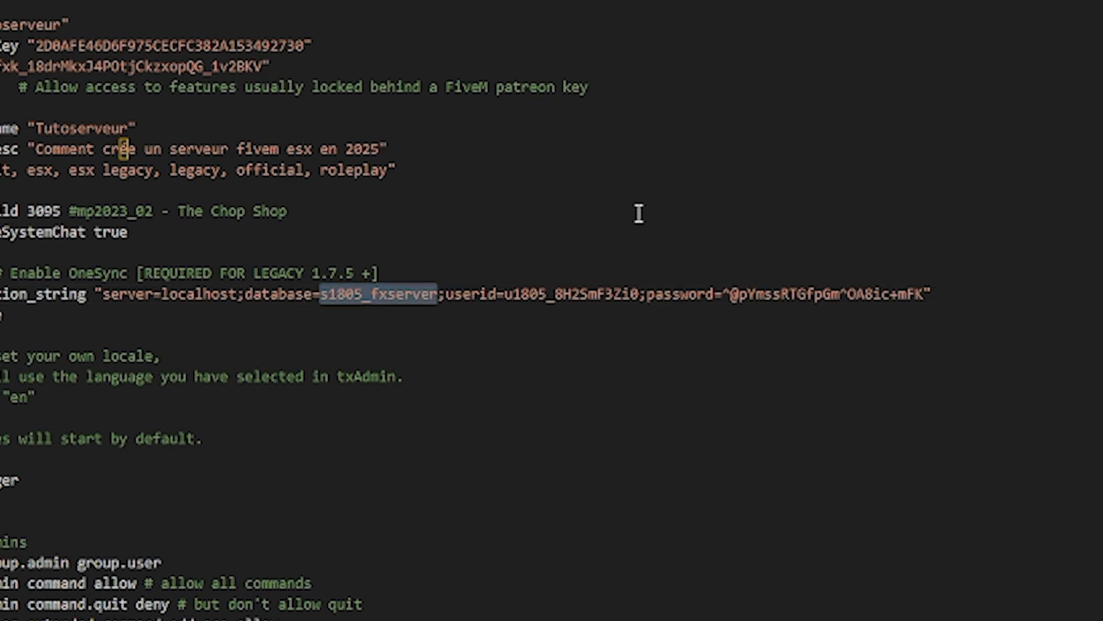
pyautogui.press('BackSpace')
pyautogui.write('tutoserveu')
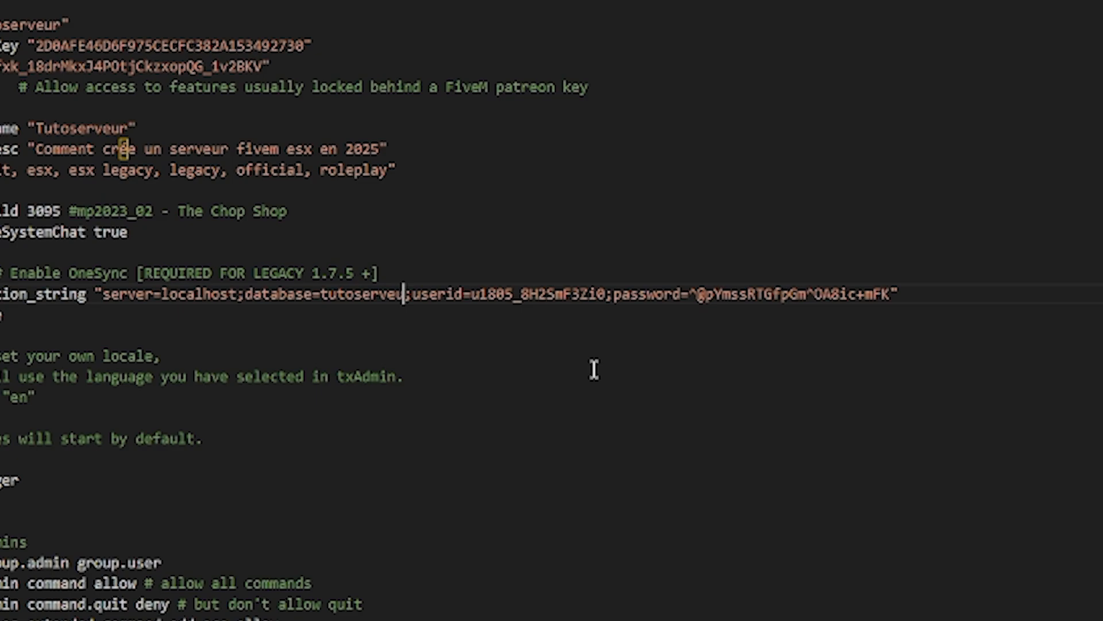
pyautogui.write('r')
# In mysql_connection_string, set the userid to root and clear the password value
pyautogui.doubleClick(486, 298)
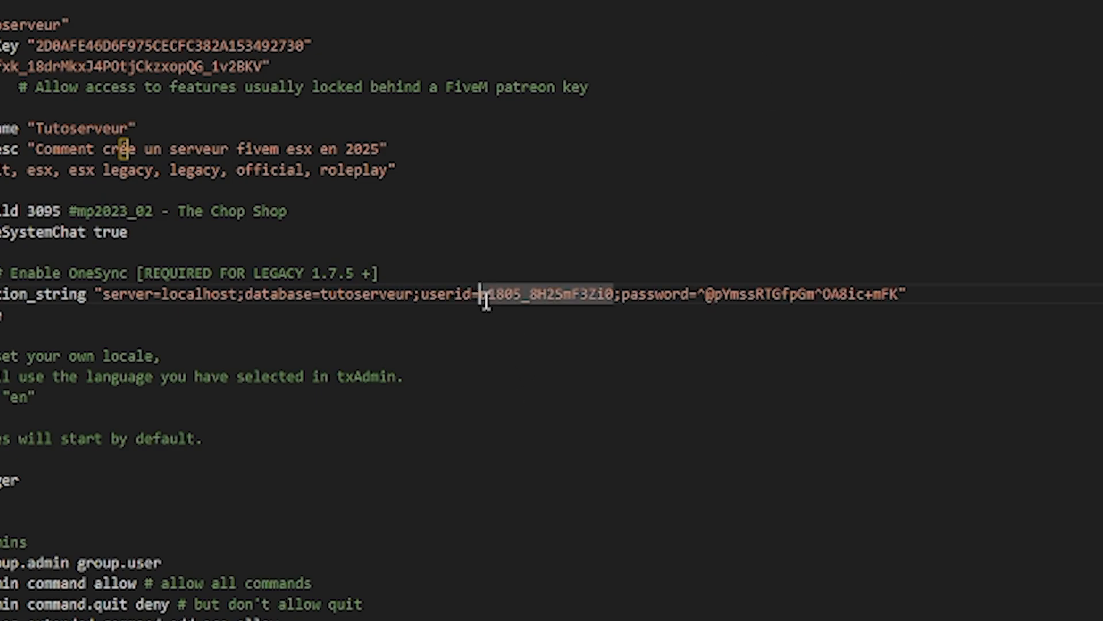
pyautogui.moveTo(485, 298); pyautogui.dragTo(613, 301)
pyautogui.write('r')
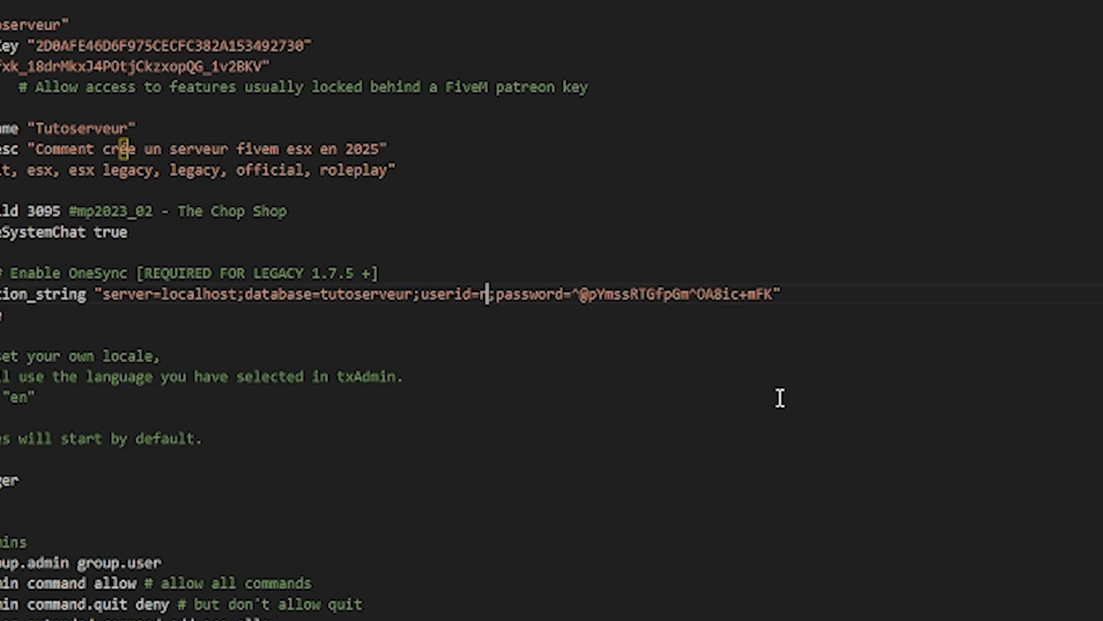
pyautogui.write('oot')
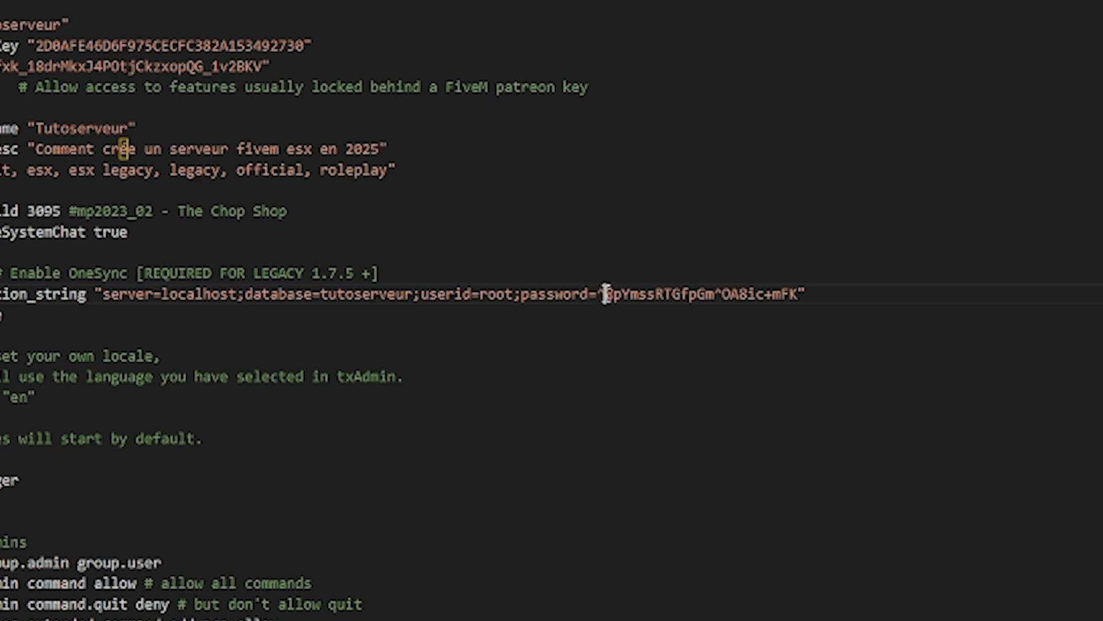
pyautogui.moveTo(598, 294); pyautogui.dragTo(795, 290)
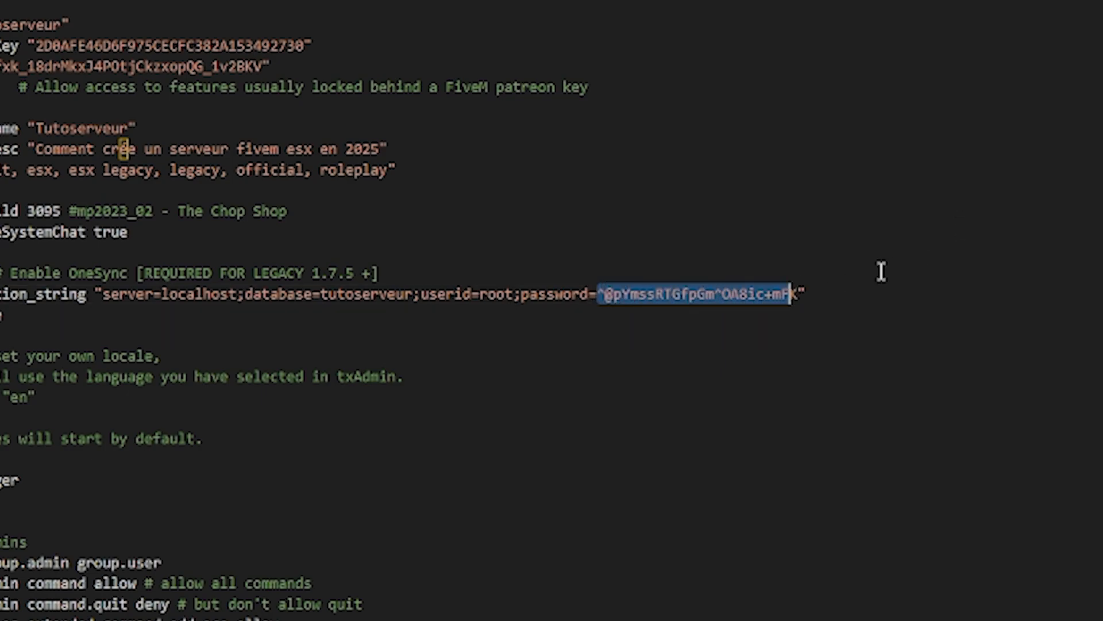
pyautogui.press('BackSpace')
pyautogui.press('Delete')
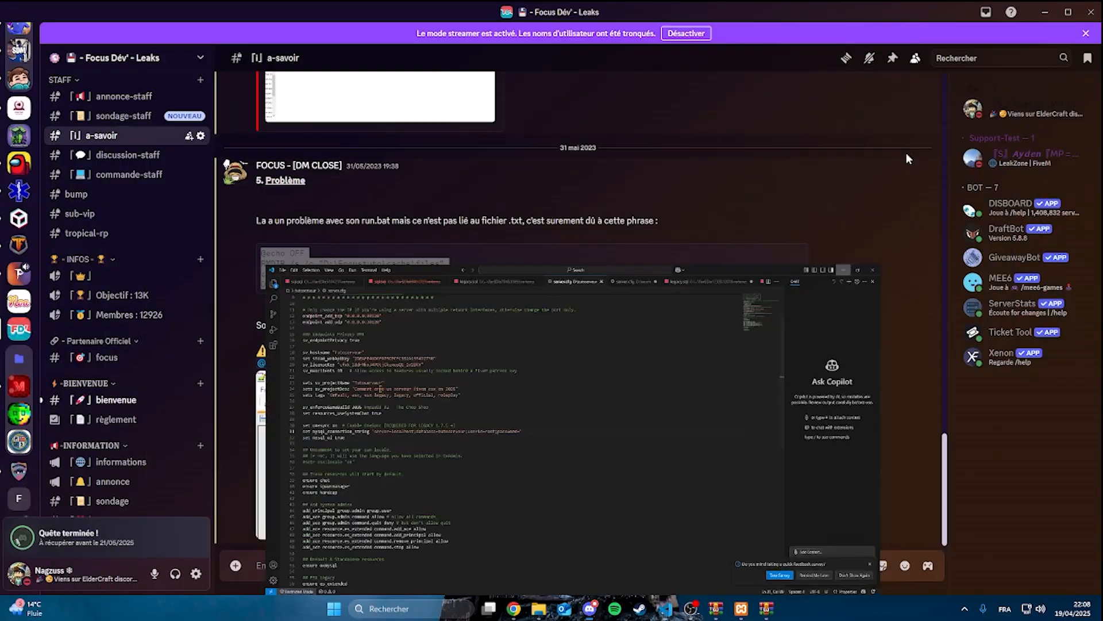
# Switch to the tutoserveur folder in File Explorer, run start.bat, and maximize the server console
pyautogui.moveTo(538, 608)
pyautogui.click(422, 563)
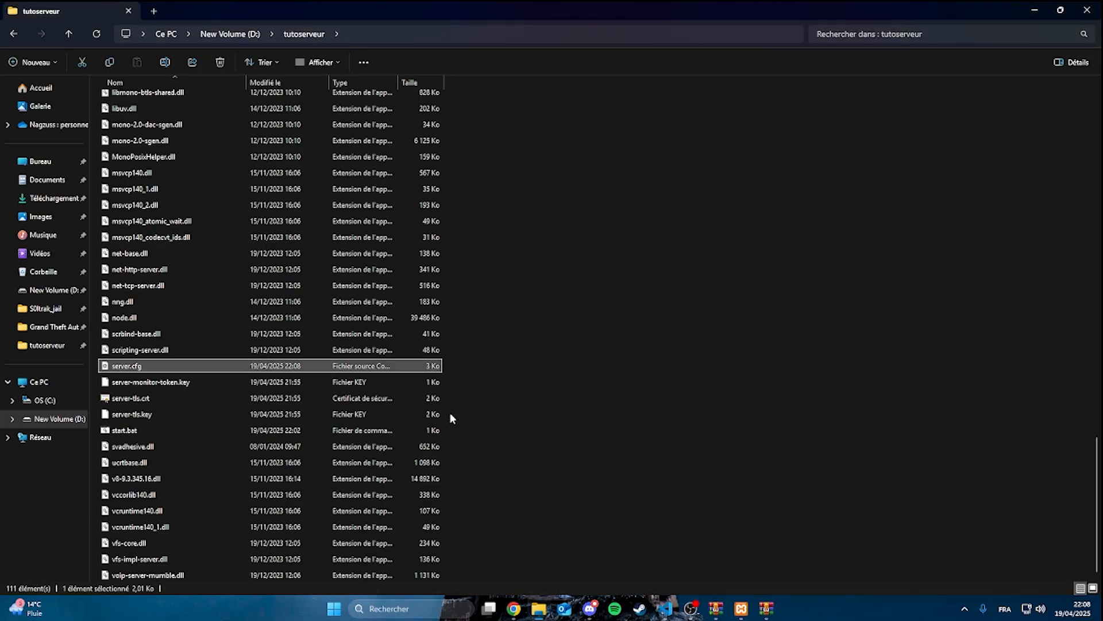
pyautogui.doubleClick(174, 429)
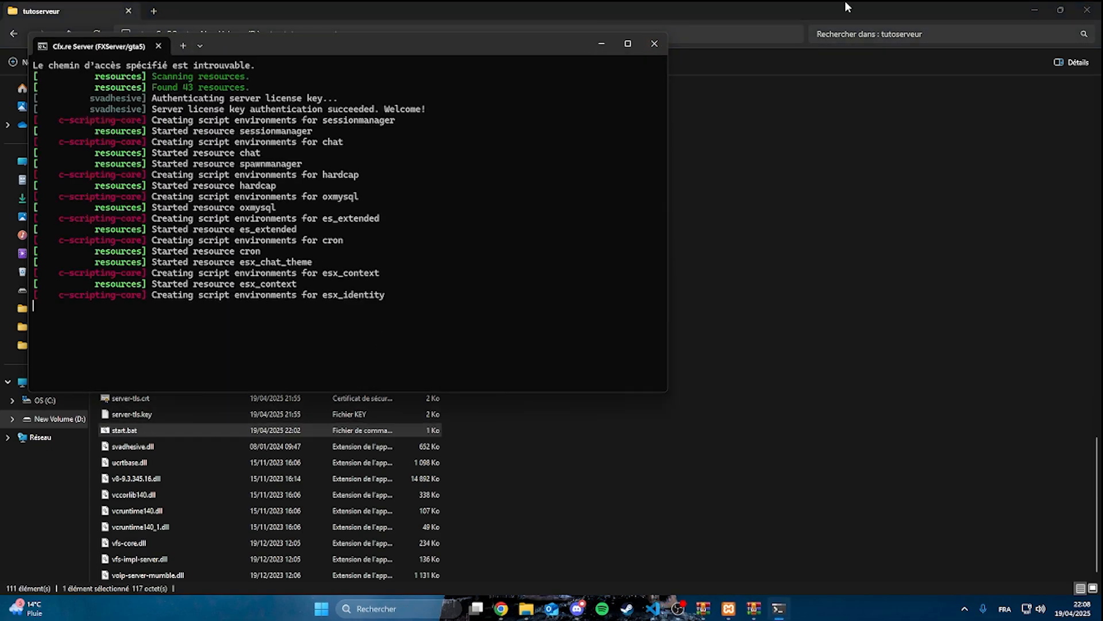
pyautogui.click(628, 44)
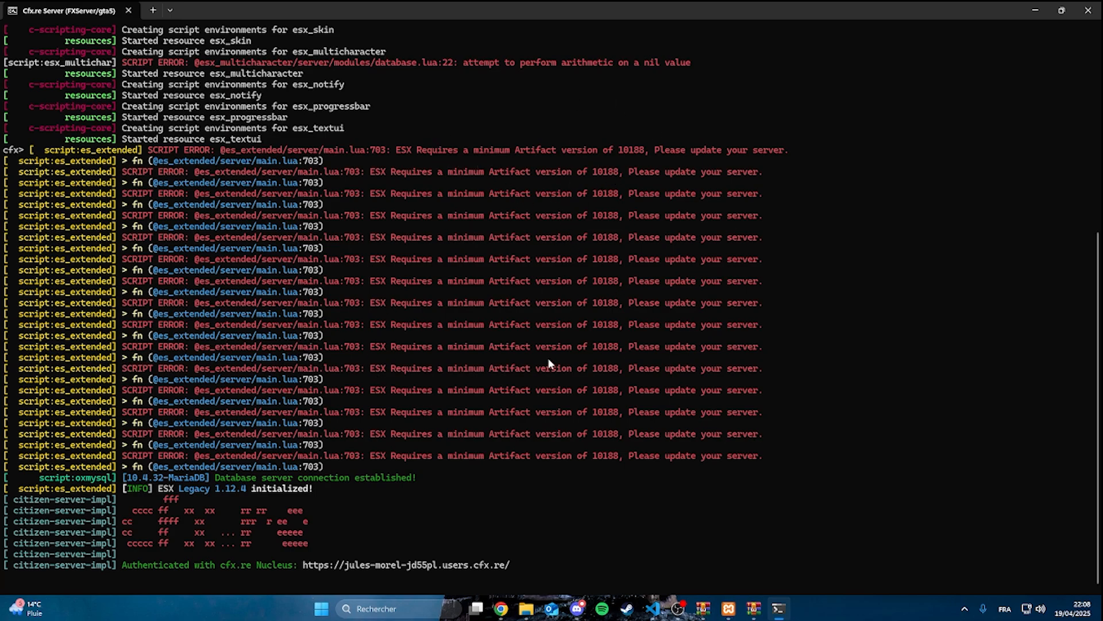
# Launch FiveM, connect to the Tutoserveur server, and review the script errors in the server console
pyautogui.click(414, 610)
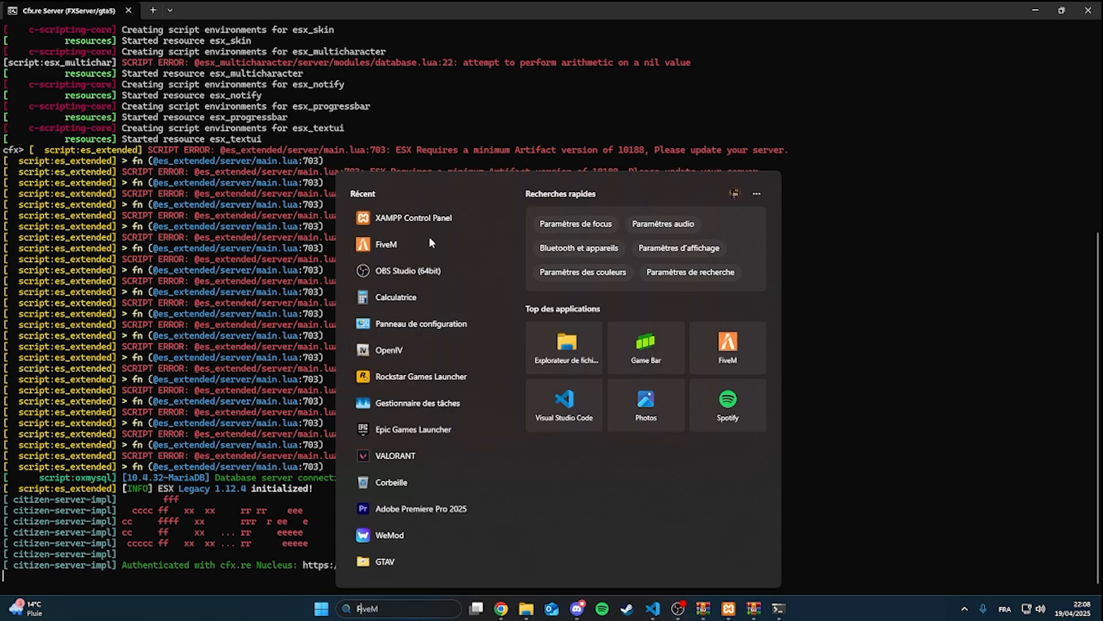
pyautogui.click(405, 251)
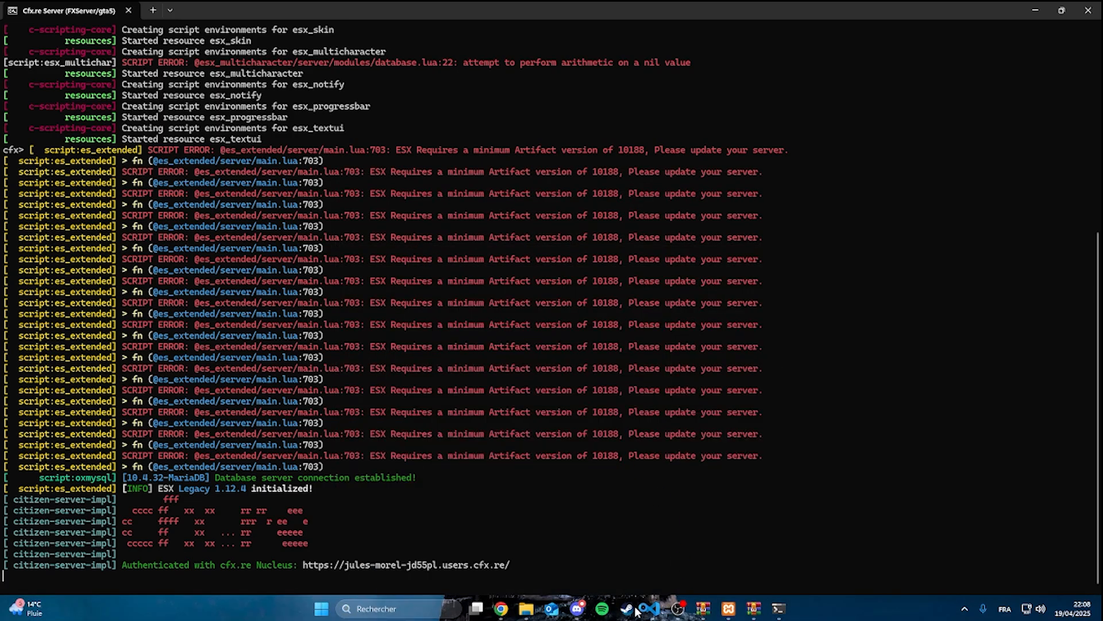
pyautogui.click(644, 610)
pyautogui.click(1043, 10)
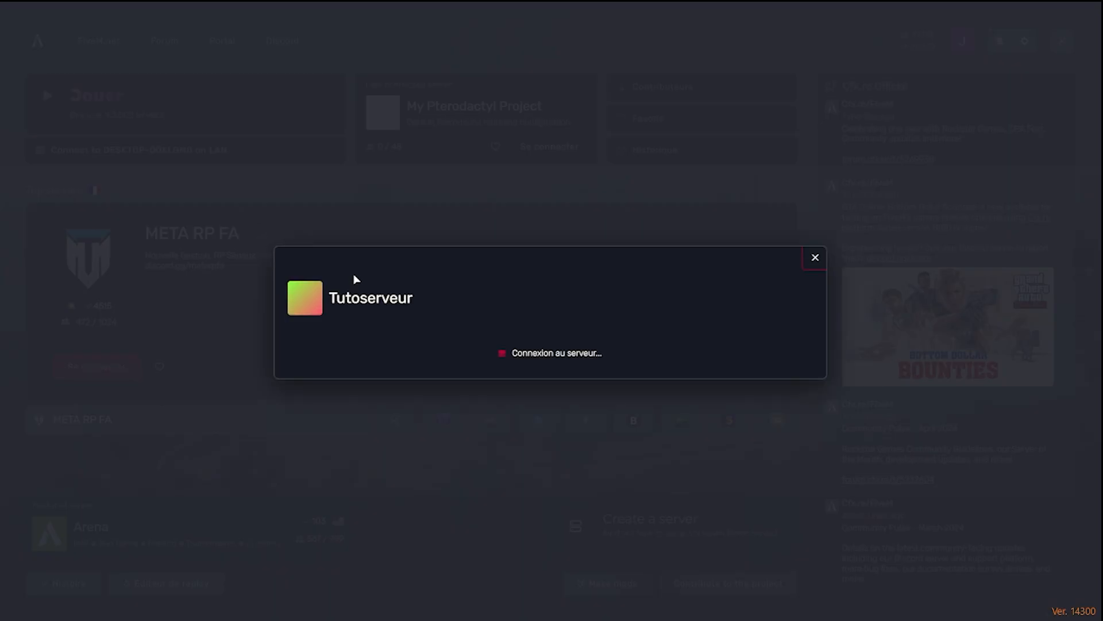
pyautogui.click(300, 403)
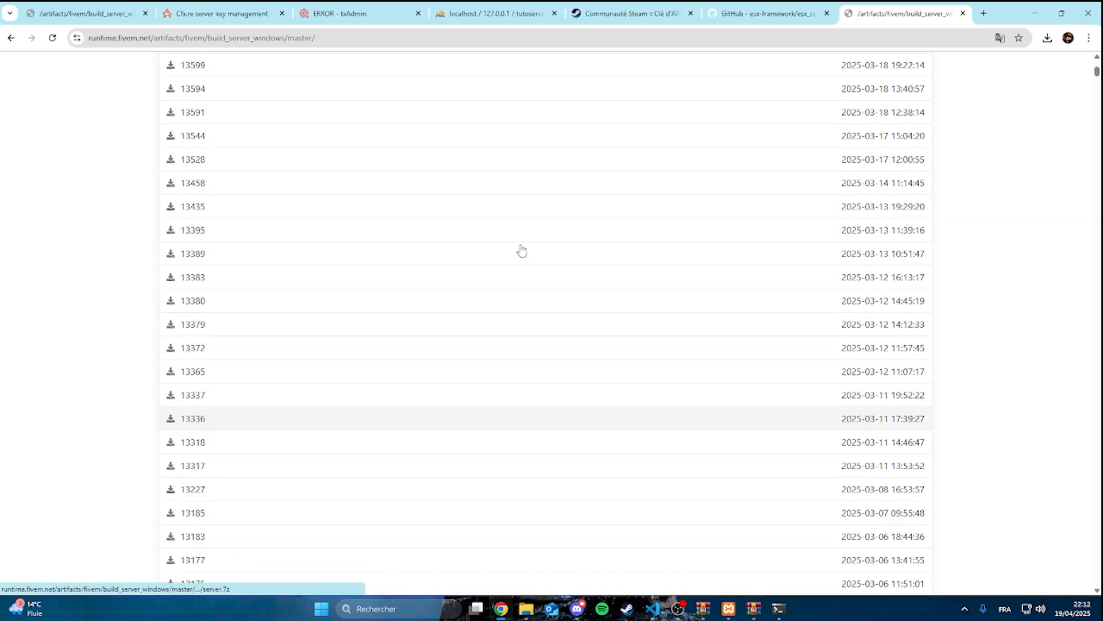
pyautogui.scroll(8, 506, 244)
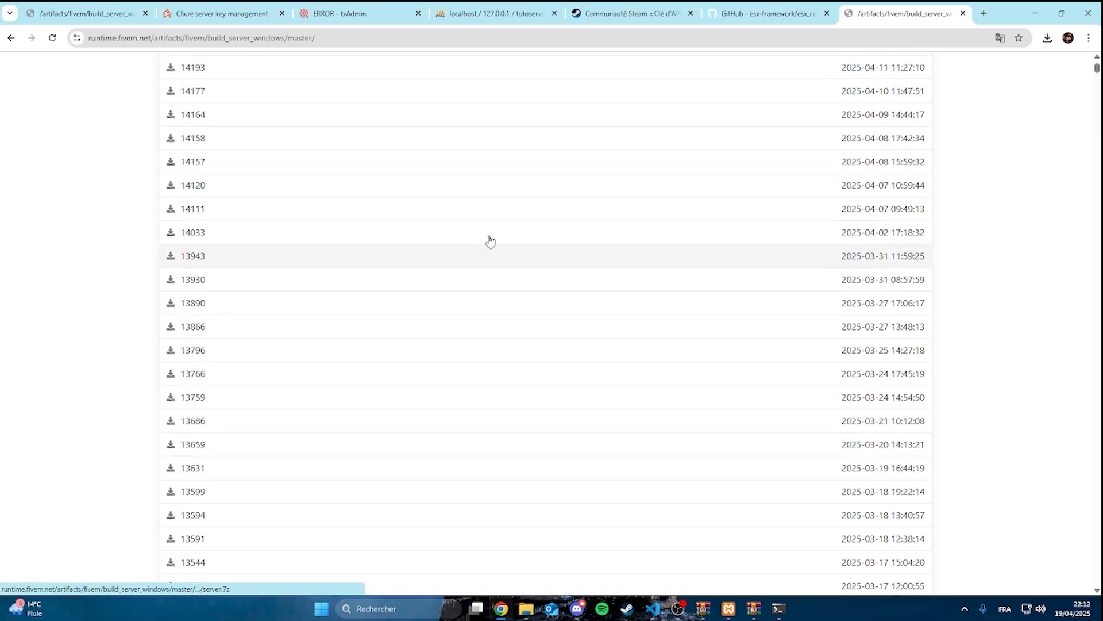
# Download server build 14318 from the FiveM Windows artifacts page and show the downloaded archive in its folder
pyautogui.scroll(4, 491, 241)
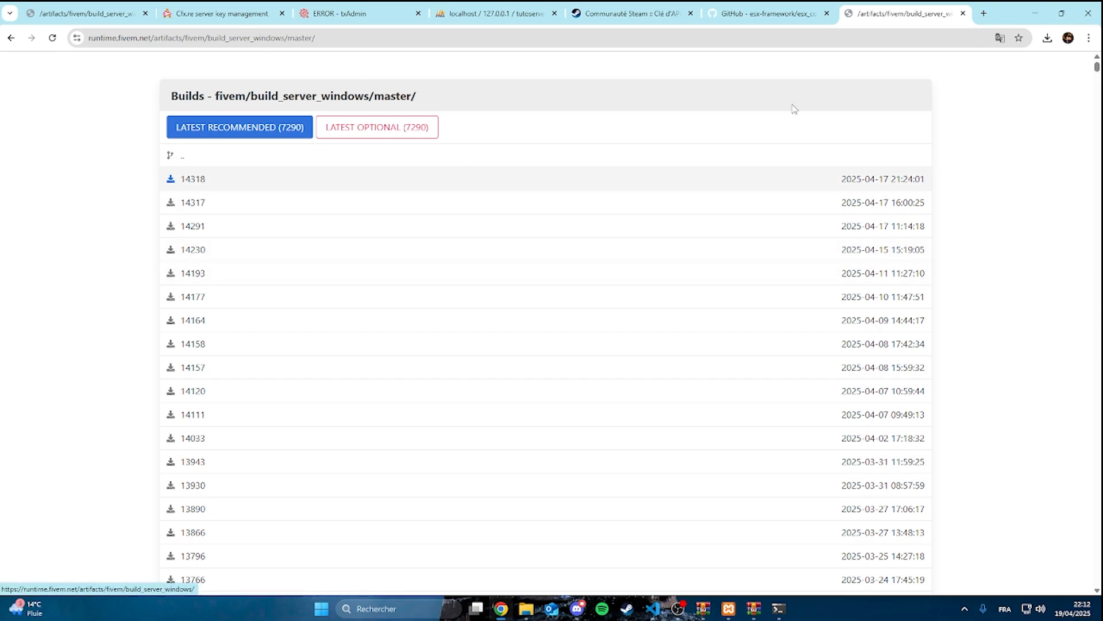
pyautogui.click(188, 185)
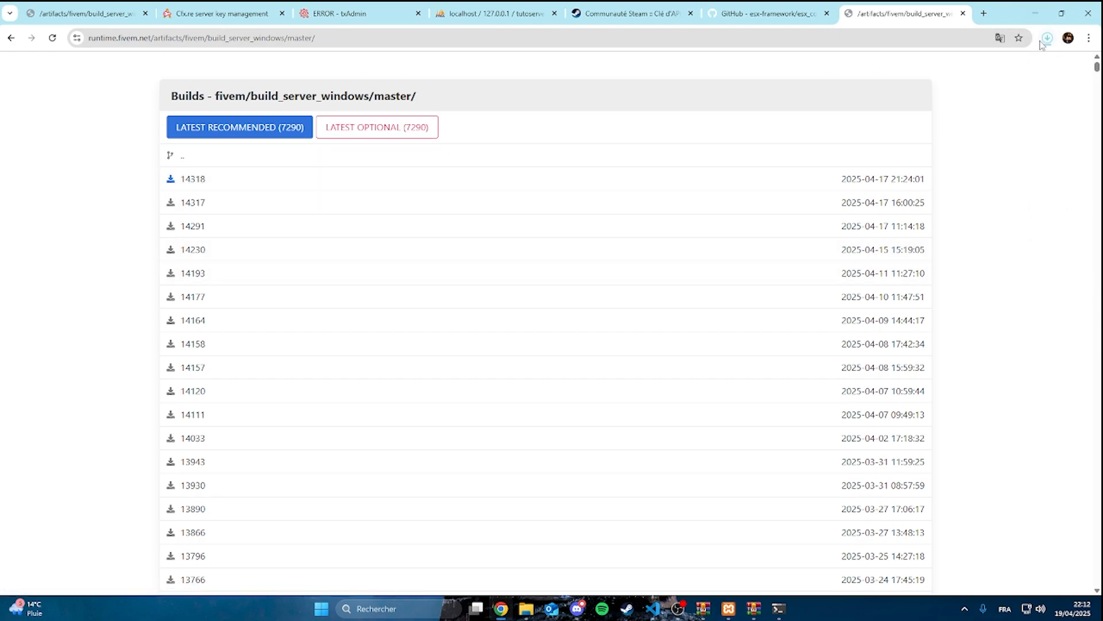
pyautogui.click(1046, 39)
pyautogui.click(1015, 88)
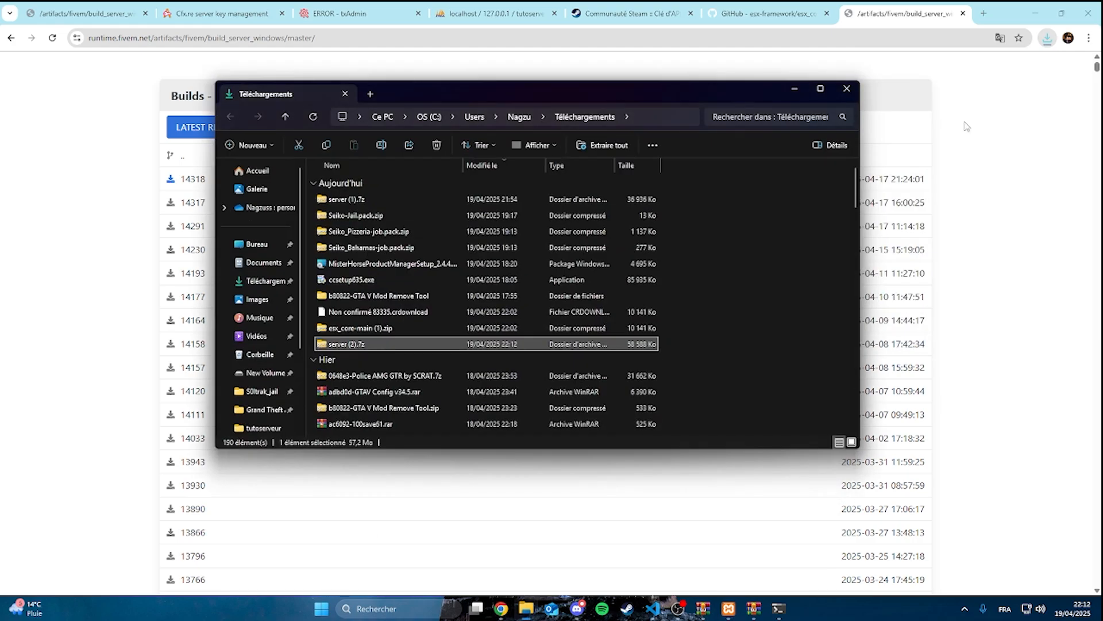
# Open the server (2).7z archive with WinRAR and move its window aside
pyautogui.rightClick(514, 344)
pyautogui.moveTo(546, 304)
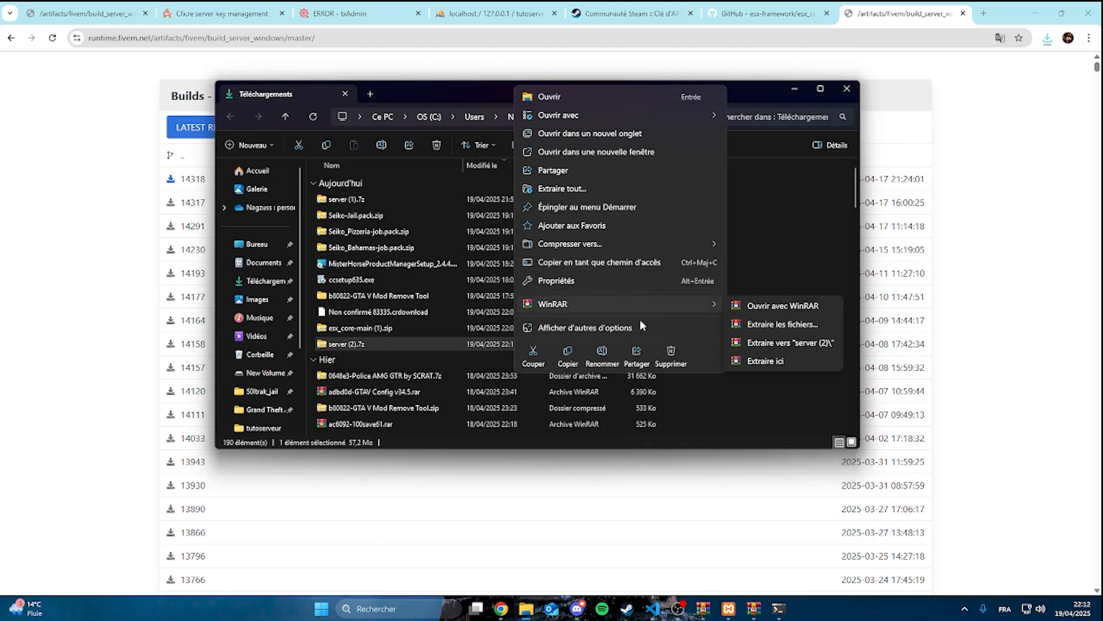
pyautogui.click(773, 305)
pyautogui.moveTo(531, 613)
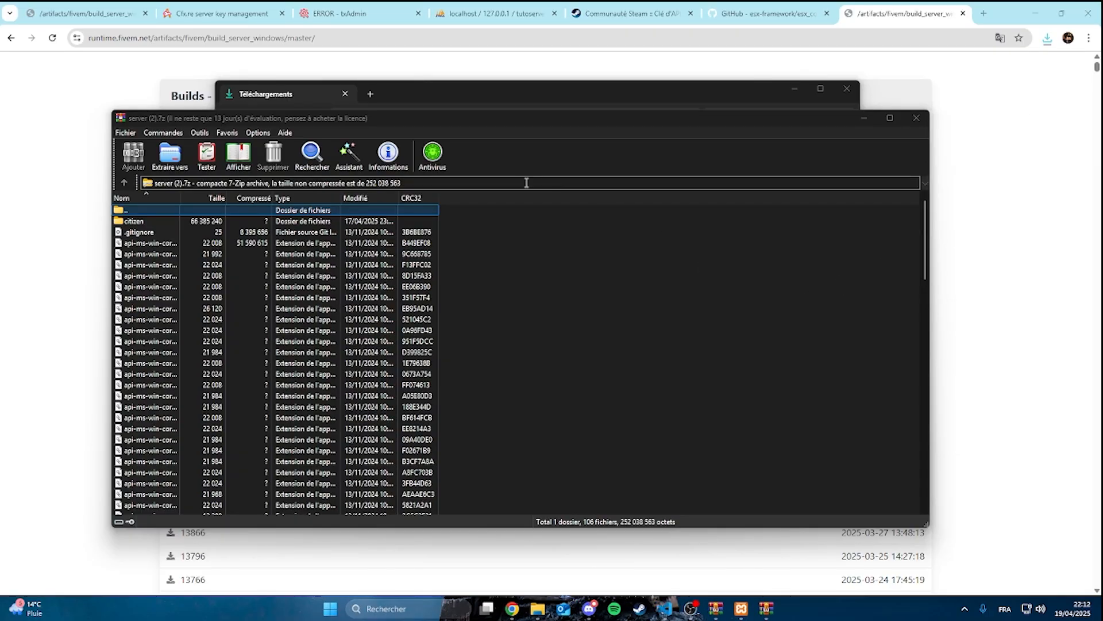
pyautogui.moveTo(532, 120); pyautogui.dragTo(965, 179)
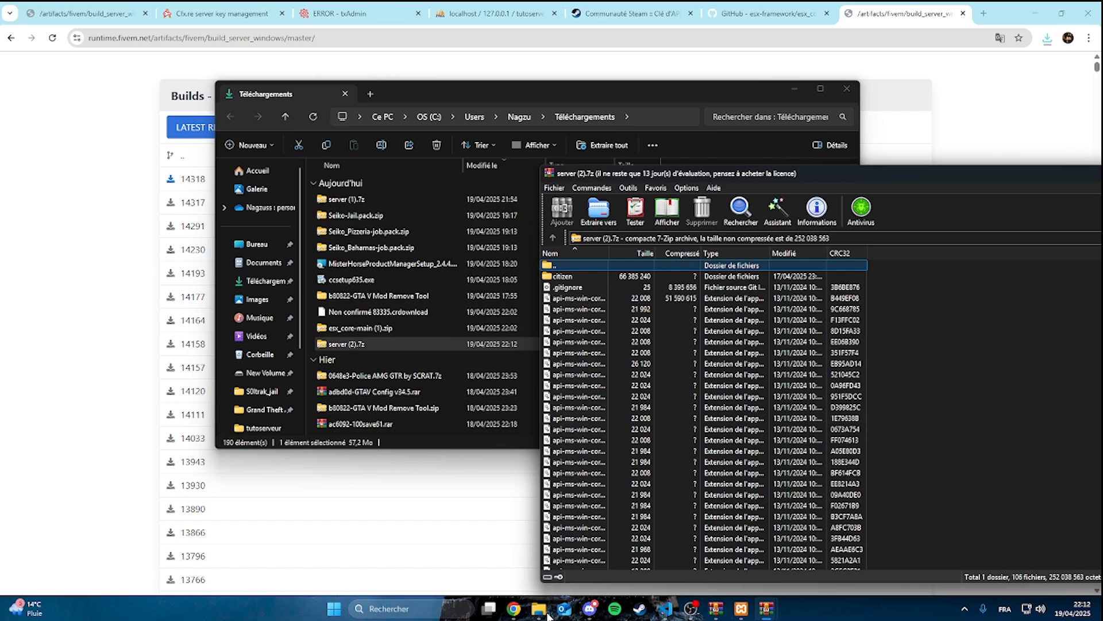
# Extract the entire contents of server (2).7z into the tutoserveur folder, replacing the existing files
pyautogui.moveTo(538, 609)
pyautogui.click(415, 544)
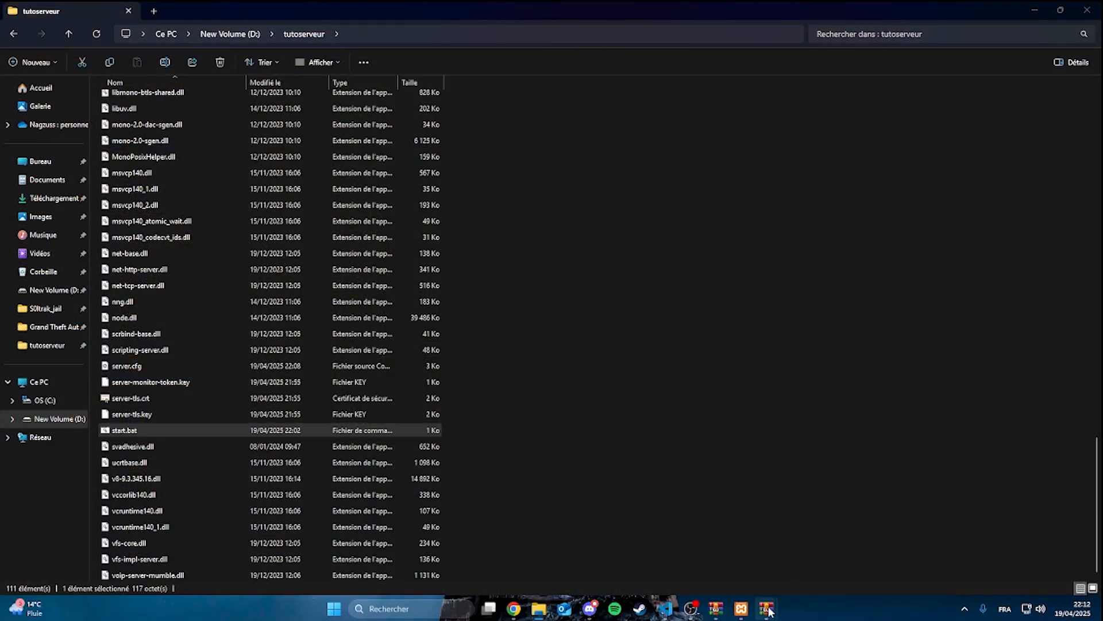
pyautogui.moveTo(767, 608)
pyautogui.click(798, 555)
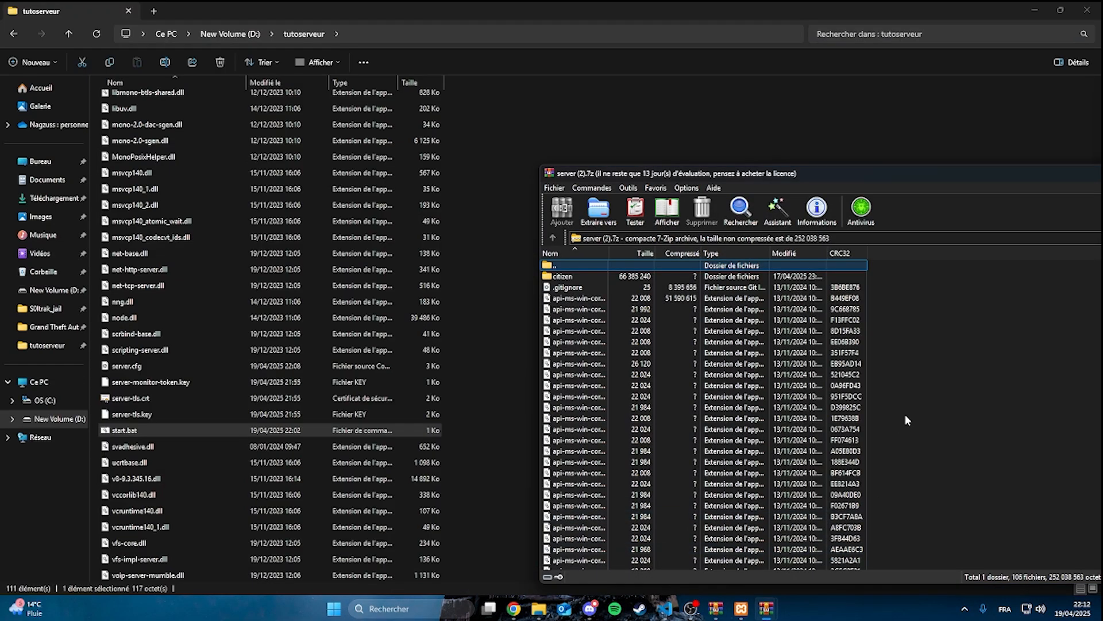
pyautogui.hotkey('ctrl', 'a')
pyautogui.moveTo(822, 407); pyautogui.dragTo(492, 383)
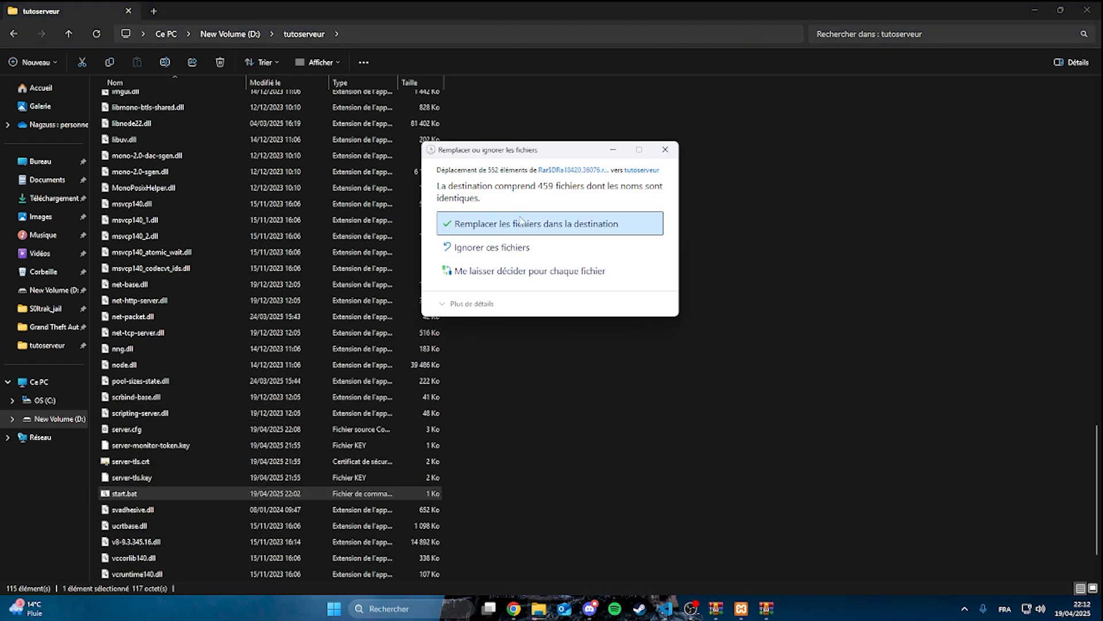
pyautogui.click(520, 225)
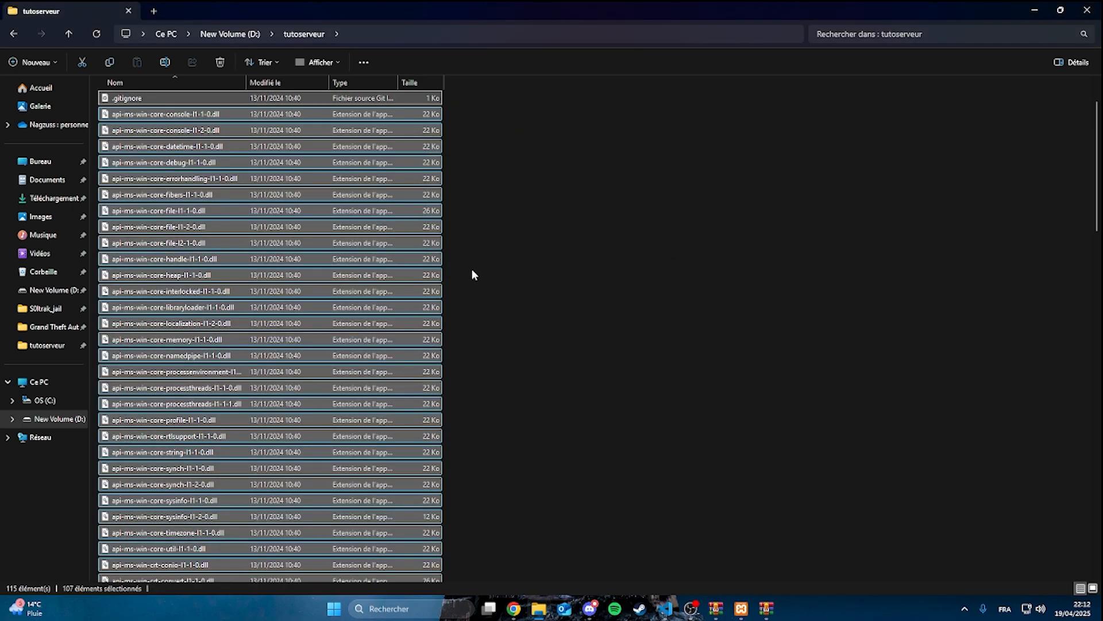
# Open server.cfg from the tutoserveur folder, set sv_enforceGameBuild to 3258, save the file and minimize the editor
pyautogui.click(536, 332)
pyautogui.scroll(-20, 405, 251)
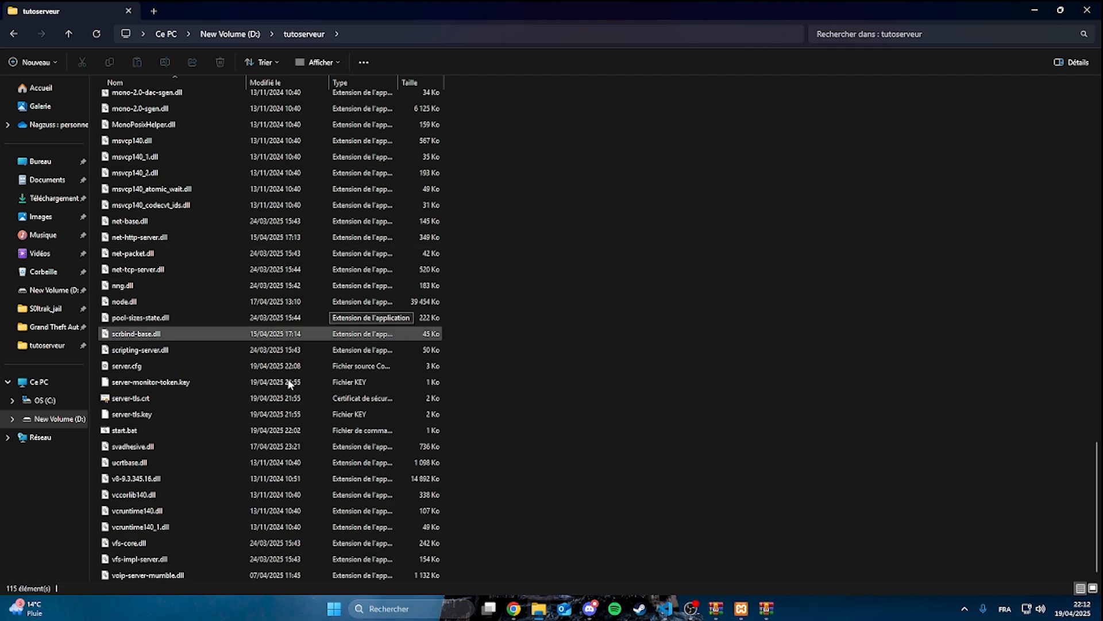
pyautogui.doubleClick(127, 365)
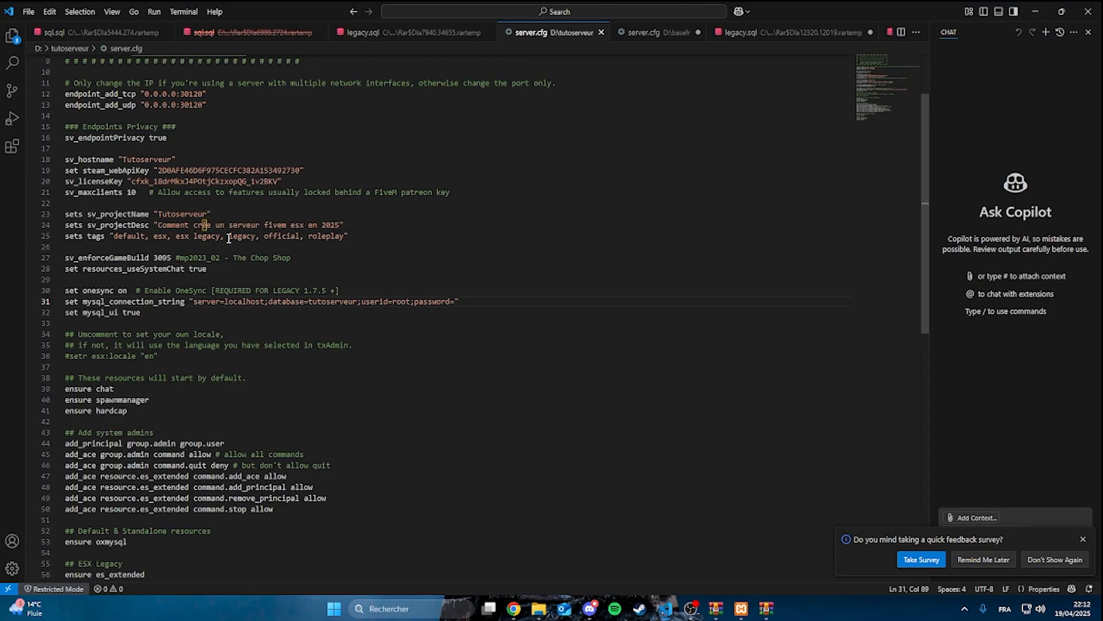
pyautogui.scroll(-6, 229, 238)
pyautogui.scroll(3, 225, 258)
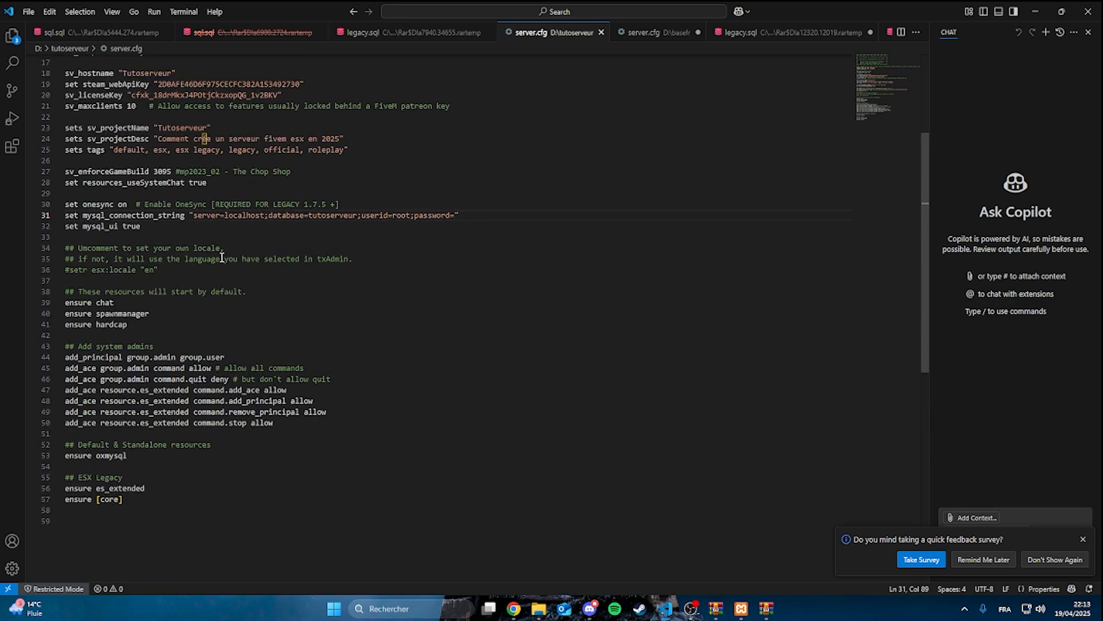
pyautogui.doubleClick(161, 173)
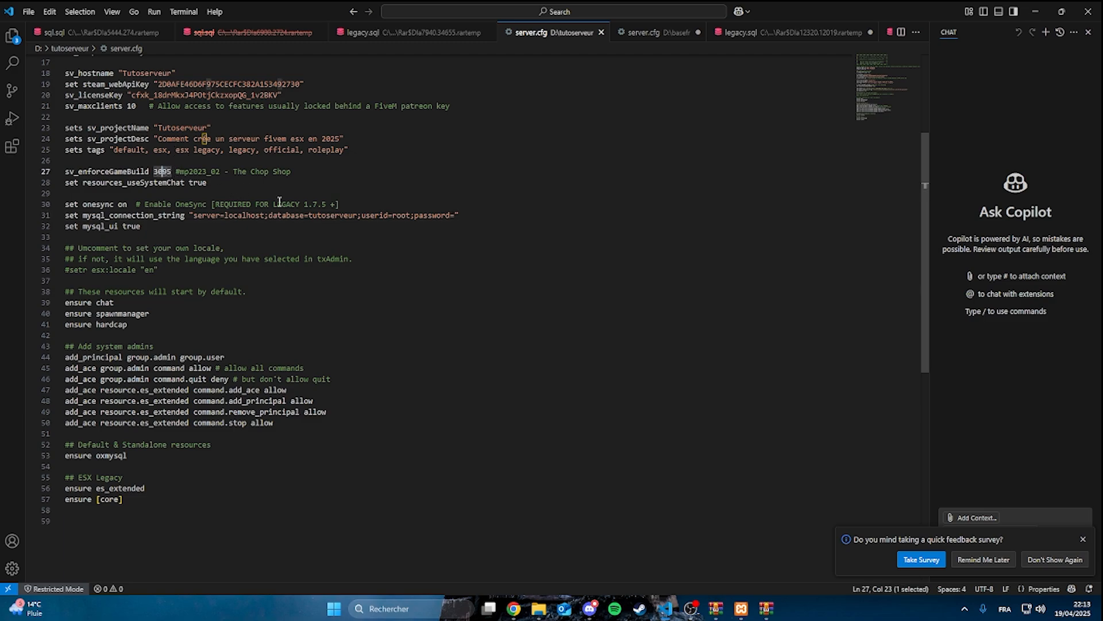
pyautogui.press('BackSpace')
pyautogui.press('BackSpace')
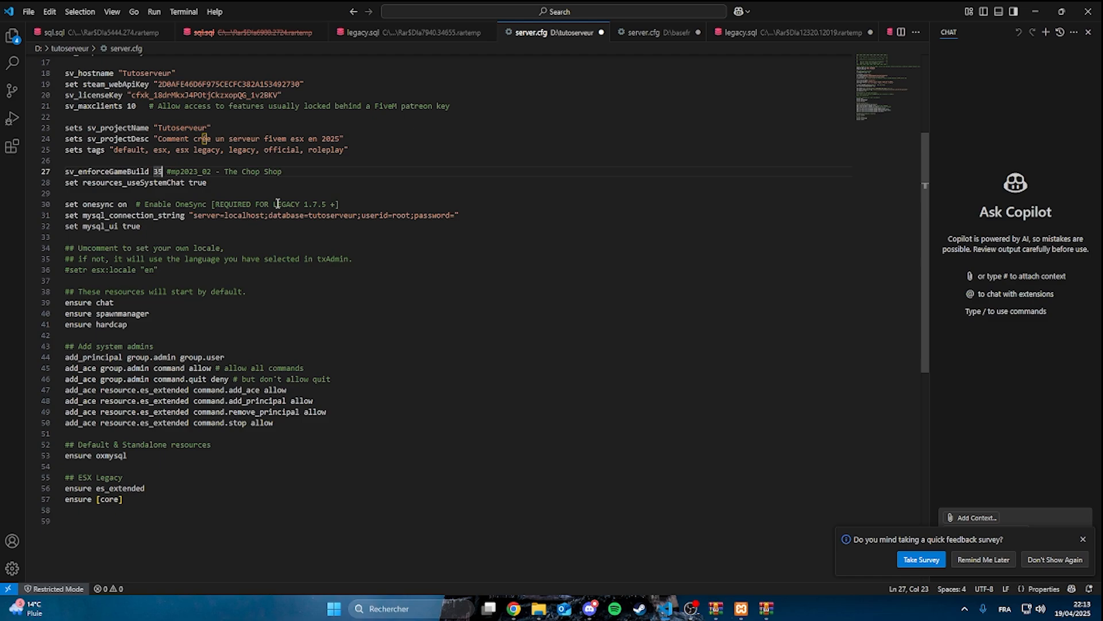
pyautogui.write('58')
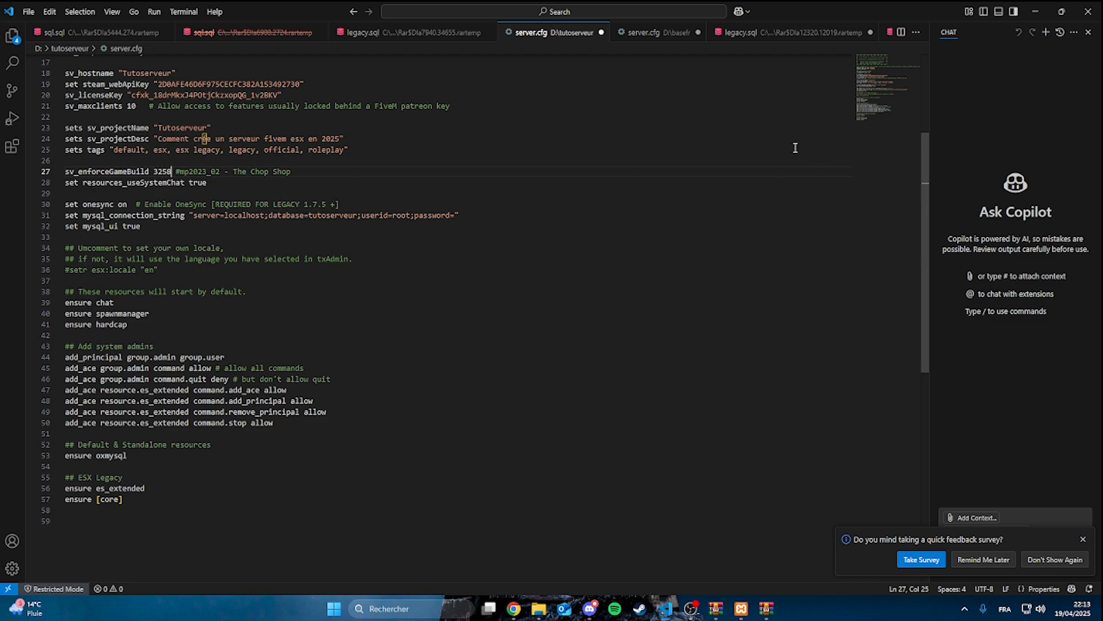
pyautogui.click(1036, 11)
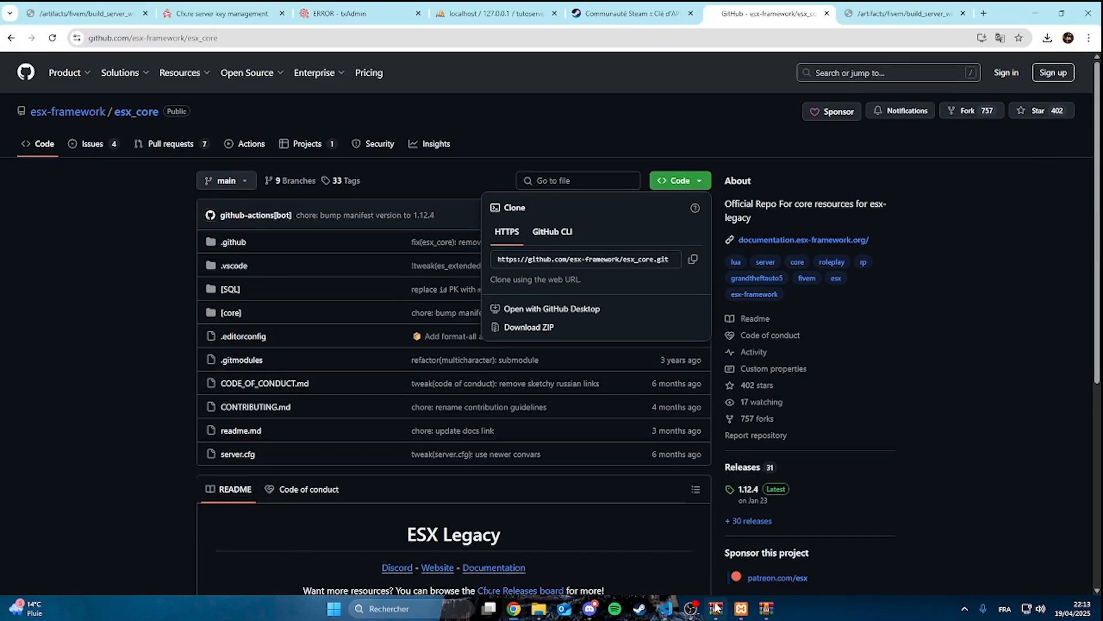
# Switch back to the tutoserveur folder in File Explorer and run start.bat
pyautogui.moveTo(539, 608)
pyautogui.click(419, 546)
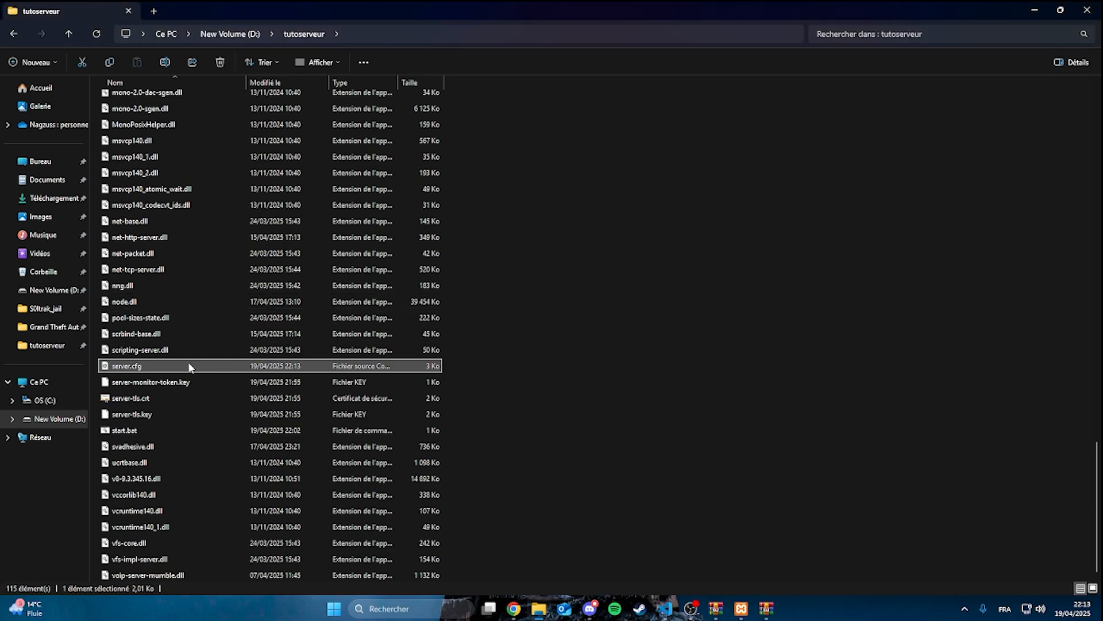
pyautogui.doubleClick(136, 428)
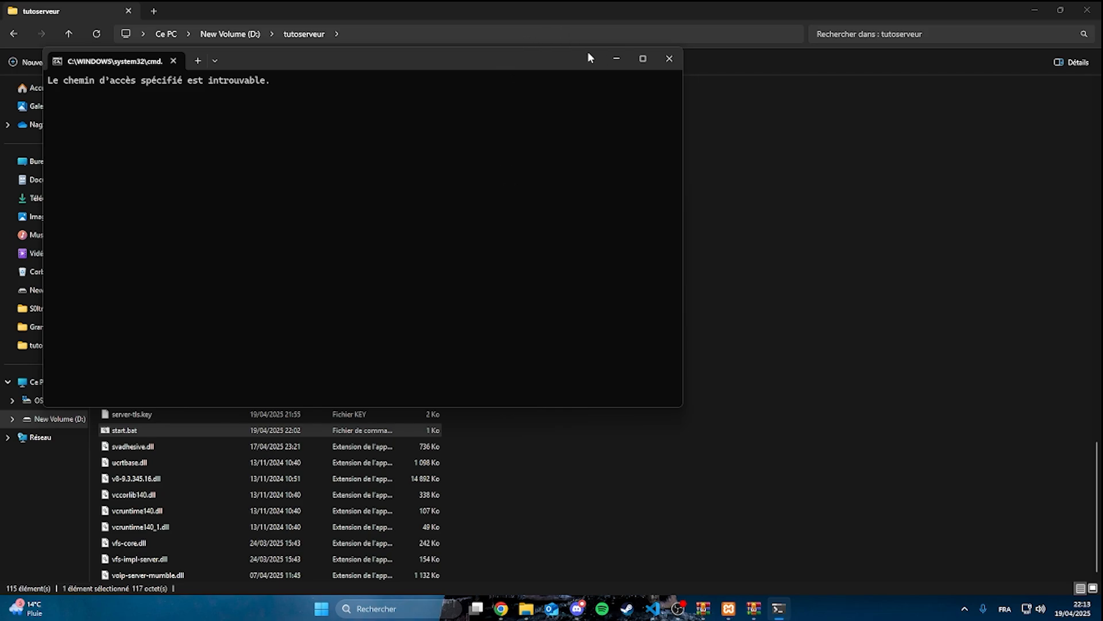
pyautogui.scroll(4, 326, 329)
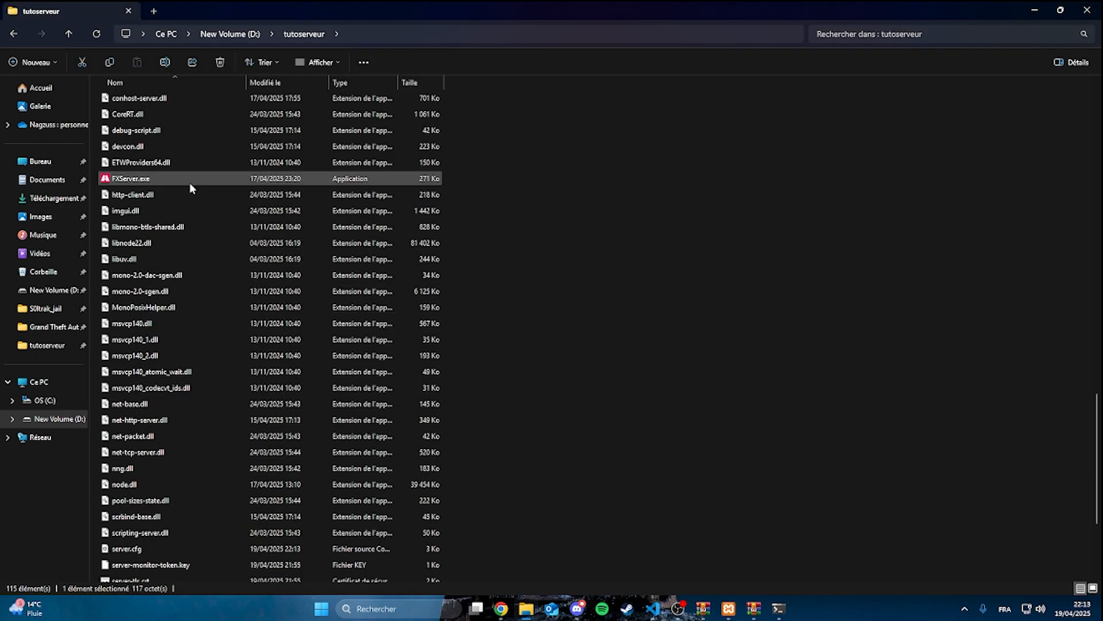
pyautogui.scroll(-4, 190, 183)
pyautogui.rightClick(126, 438)
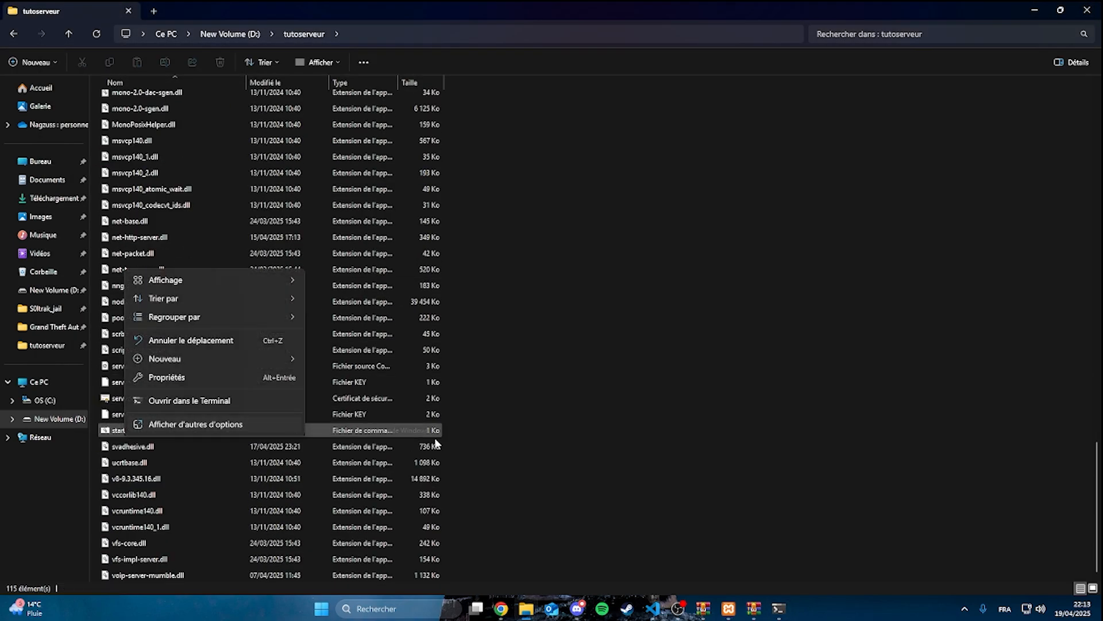
pyautogui.click(714, 428)
pyautogui.click(344, 433)
# Run FXServer.exe from the tutoserveur folder and allow it to execute despite the SmartScreen block
pyautogui.doubleClick(139, 419)
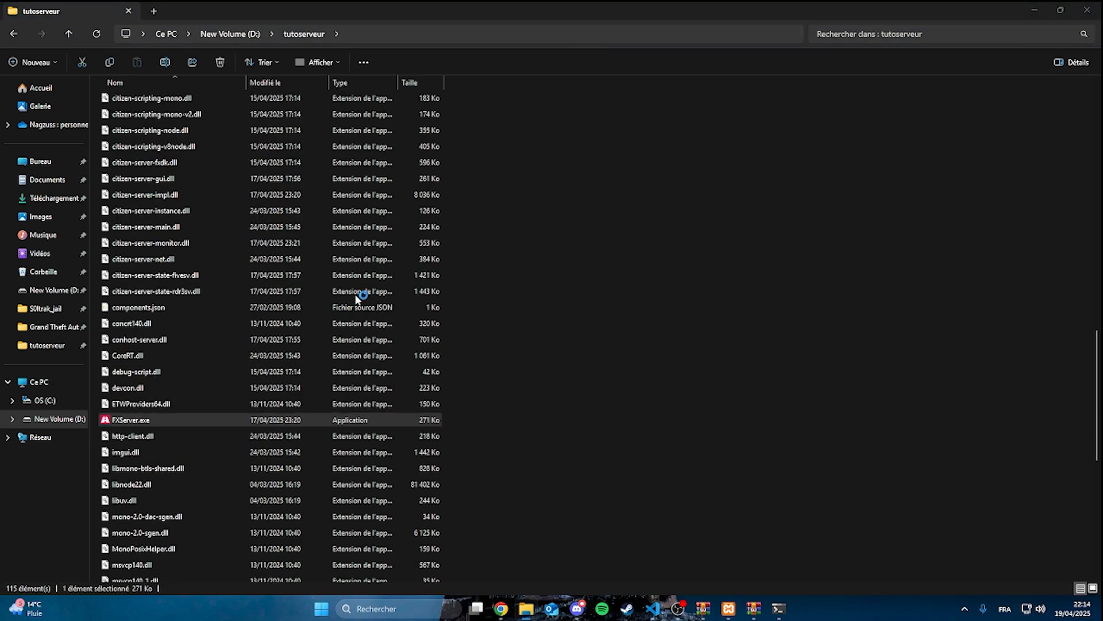
pyautogui.click(502, 233)
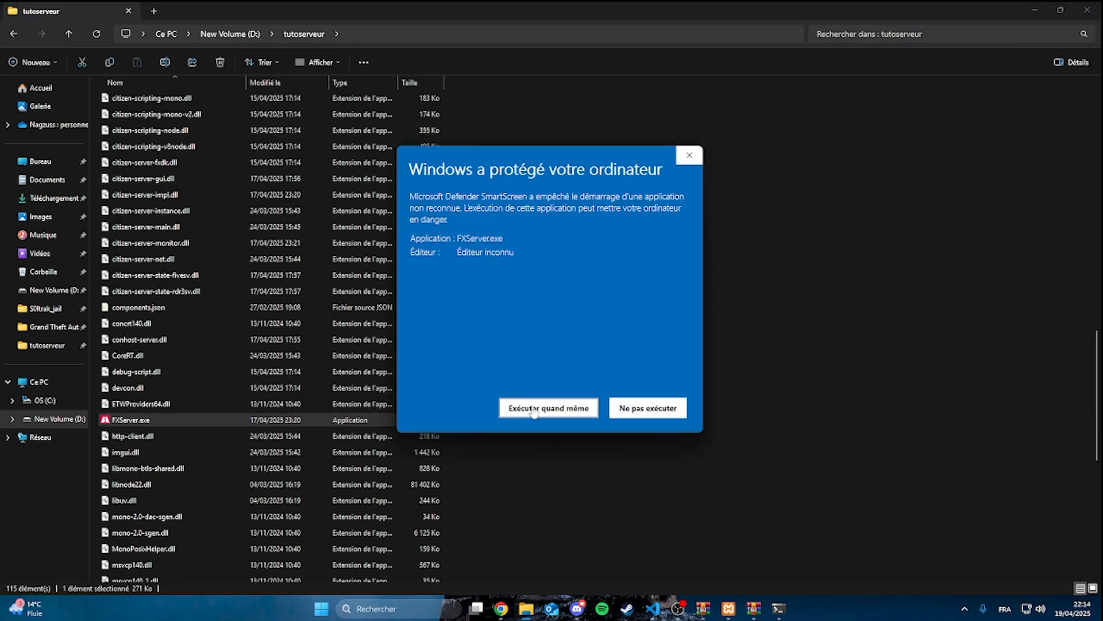
pyautogui.click(549, 408)
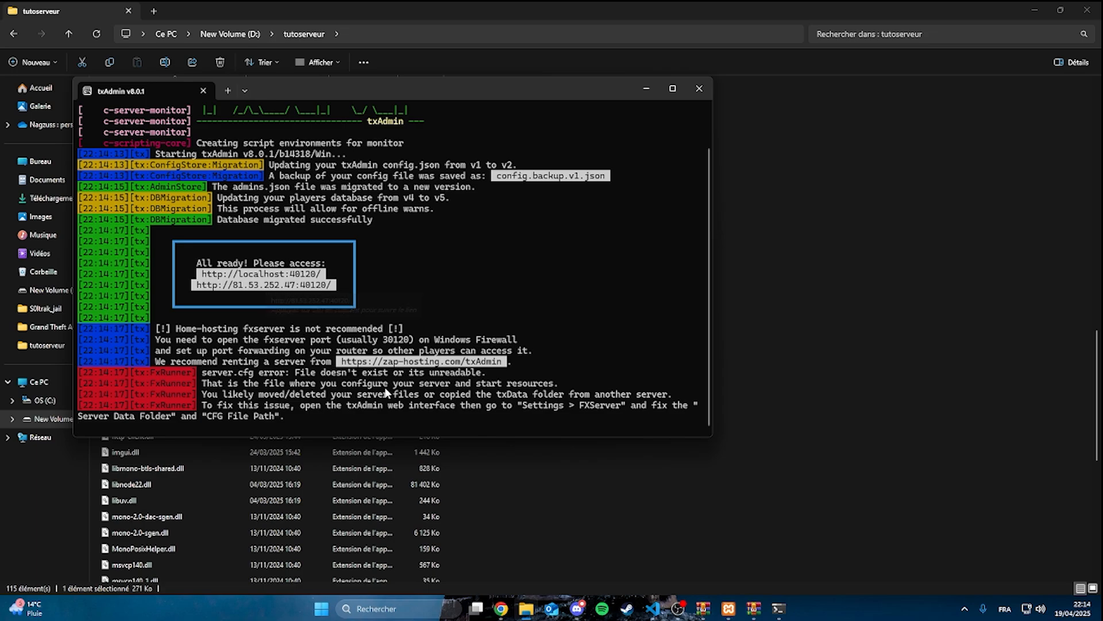
# Switch to the txAdmin page in Chrome, sign in with the Cfx.re account and authorize txAdmin
pyautogui.click(501, 608)
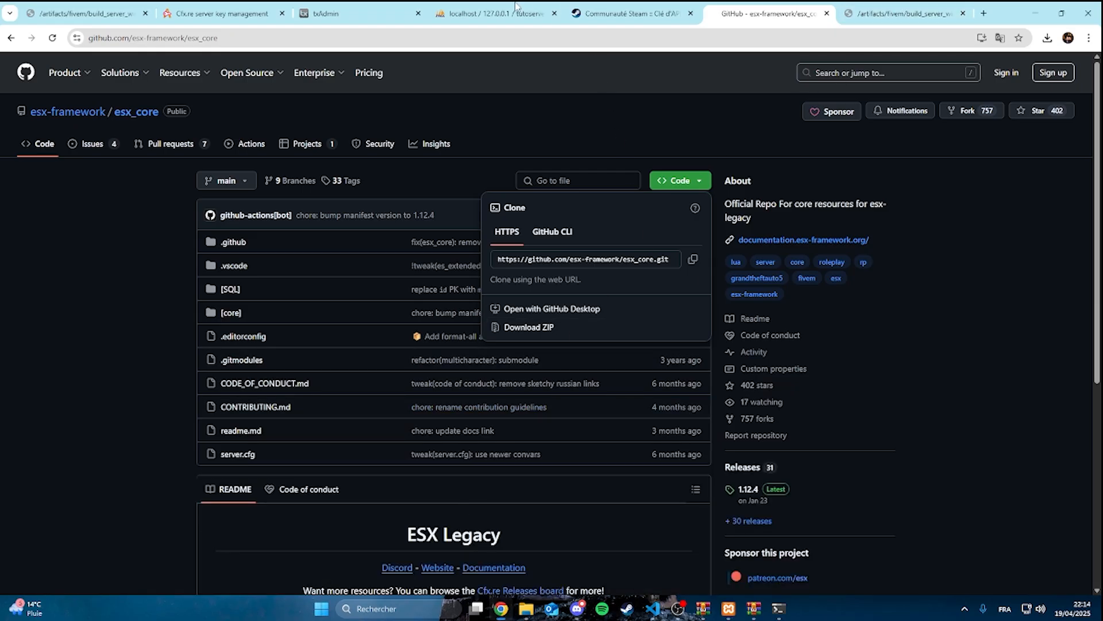
pyautogui.click(363, 14)
pyautogui.click(544, 406)
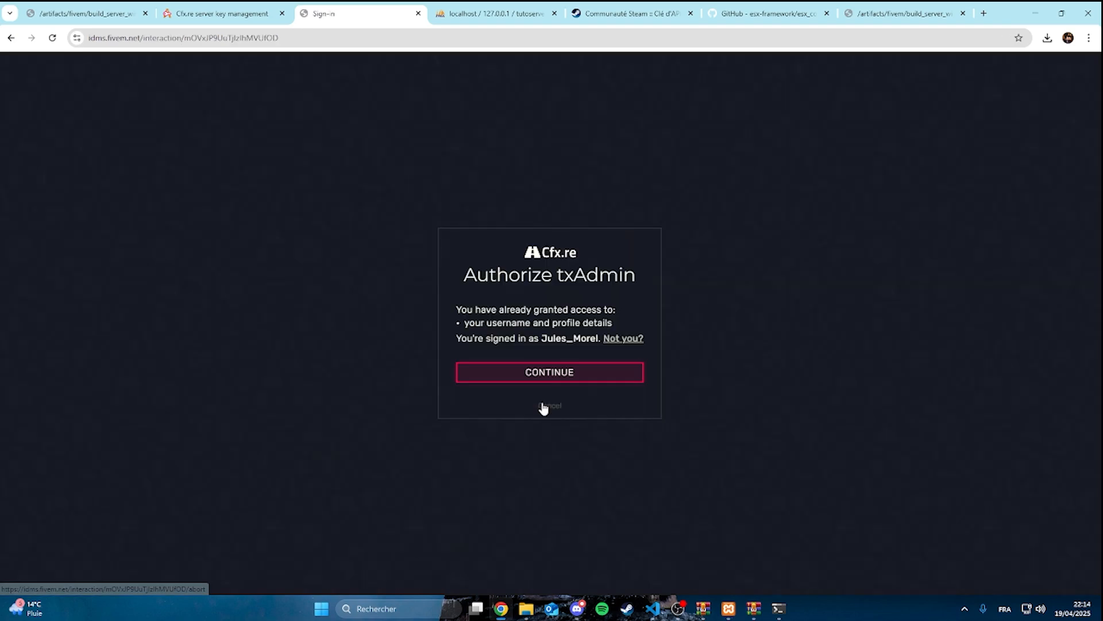
pyautogui.click(530, 371)
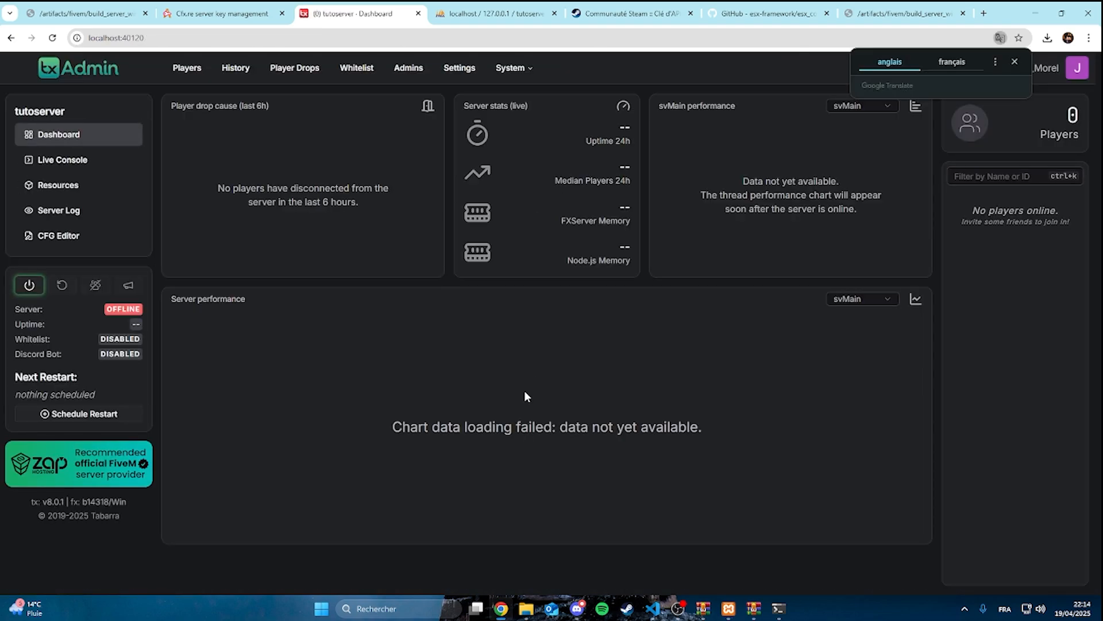
# Try to start the server from txAdmin's Live Console page, and examine the output in the txAdmin terminal window
pyautogui.click(86, 160)
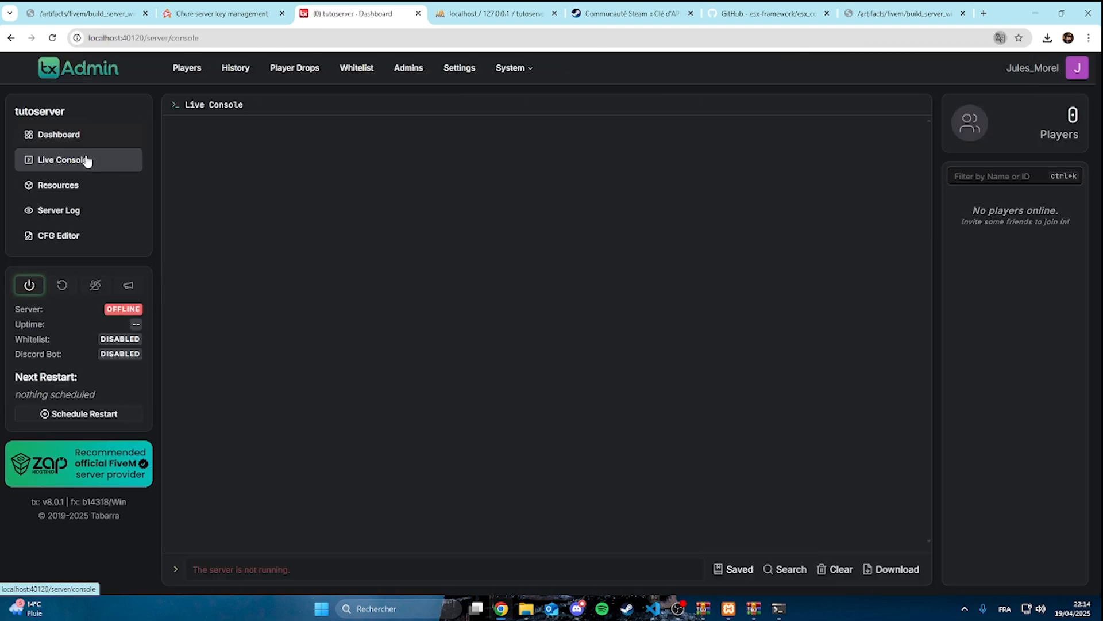
pyautogui.click(29, 285)
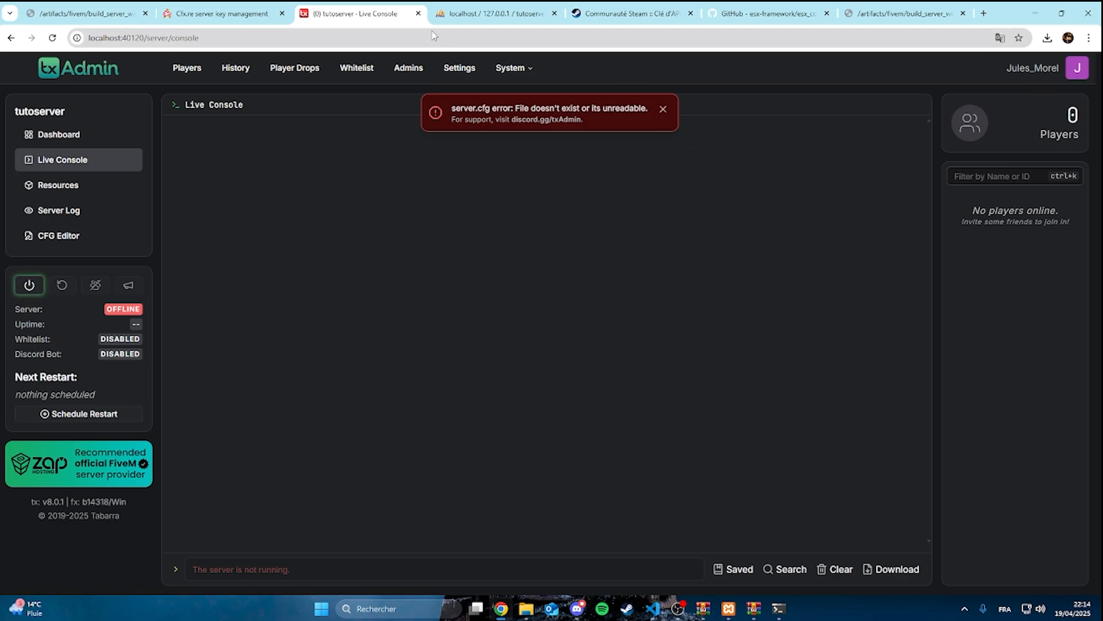
pyautogui.click(577, 608)
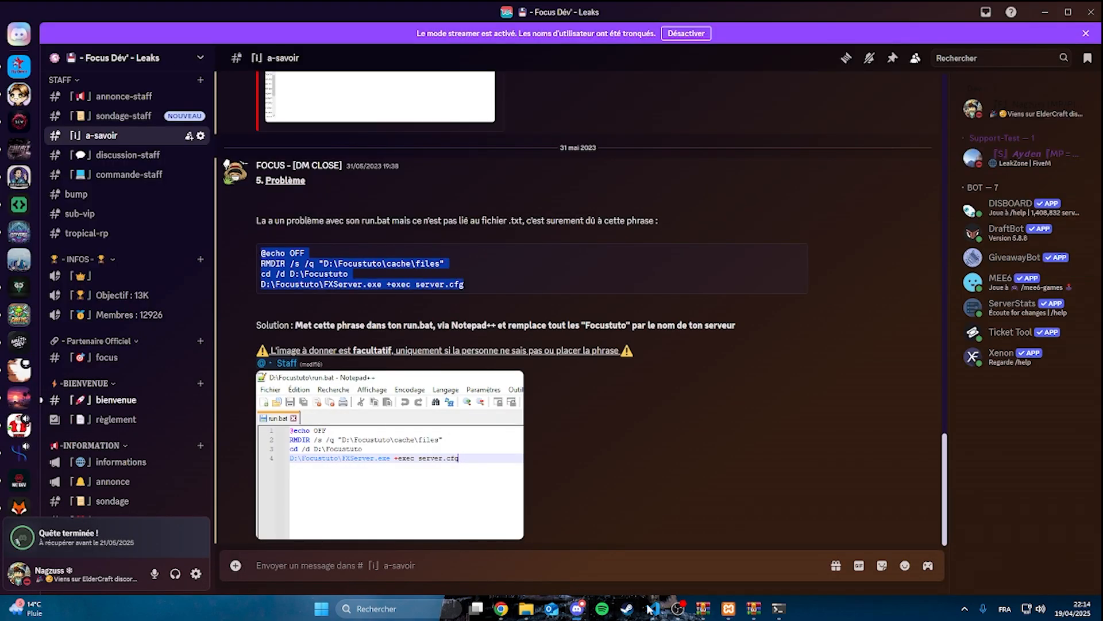
pyautogui.moveTo(779, 607)
pyautogui.click(807, 553)
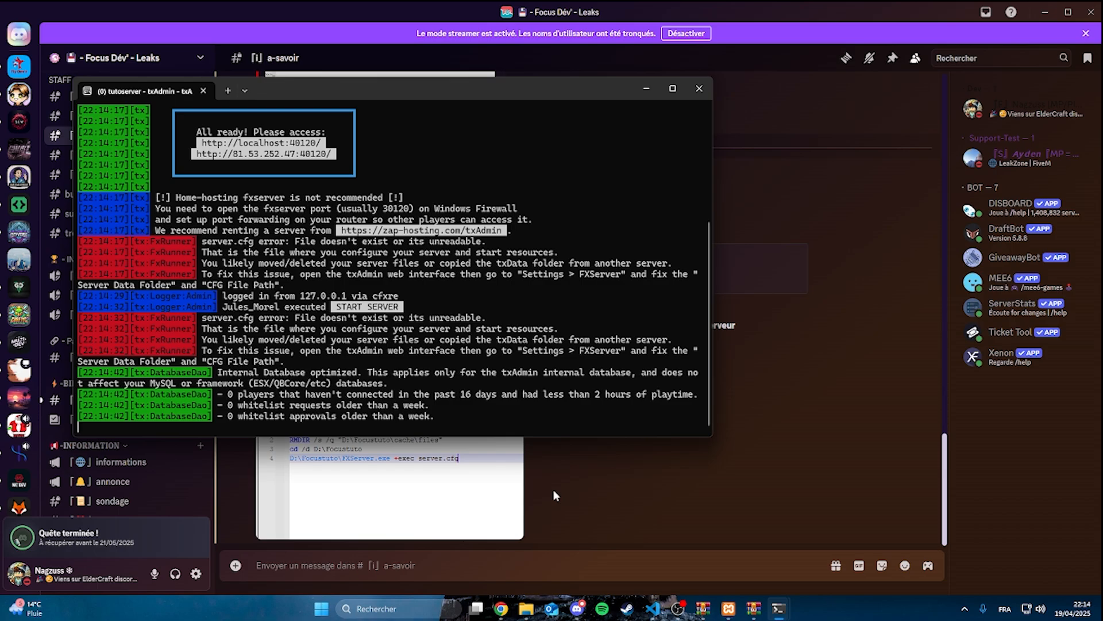
# Delete the txData folder from New Volume (D:), closing the txAdmin terminal window and retrying the deletion
pyautogui.moveTo(527, 610)
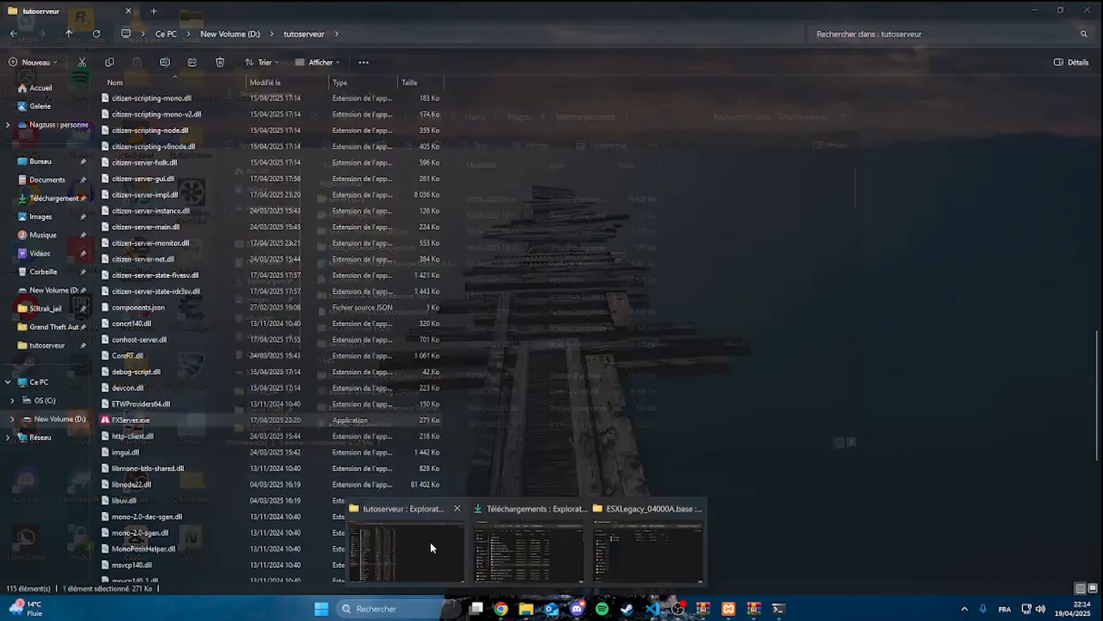
pyautogui.click(430, 542)
pyautogui.click(230, 34)
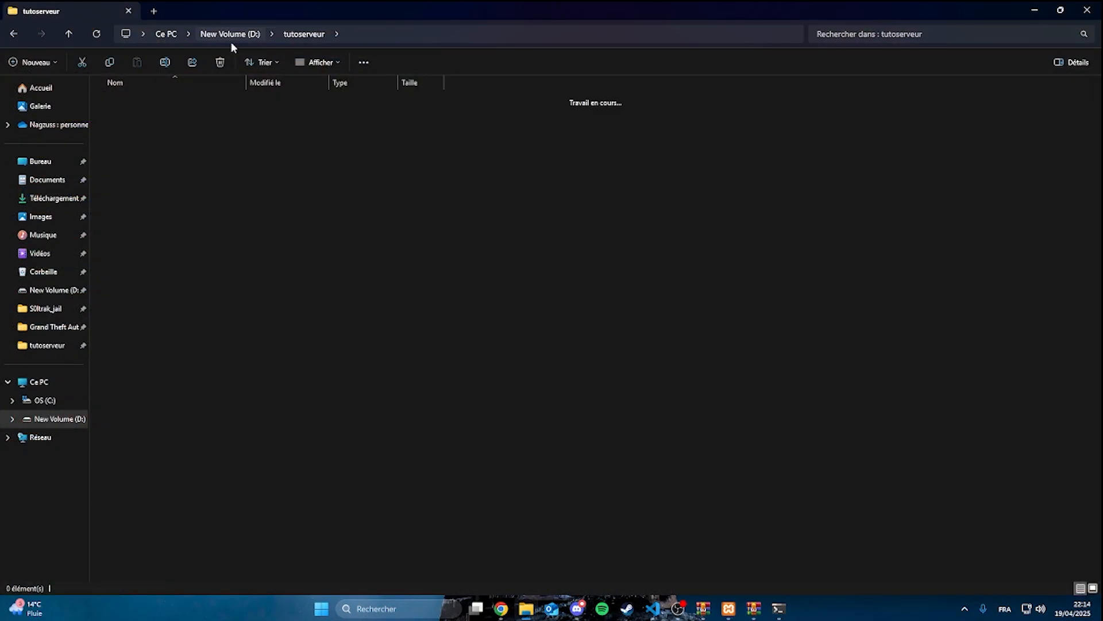
pyautogui.doubleClick(123, 542)
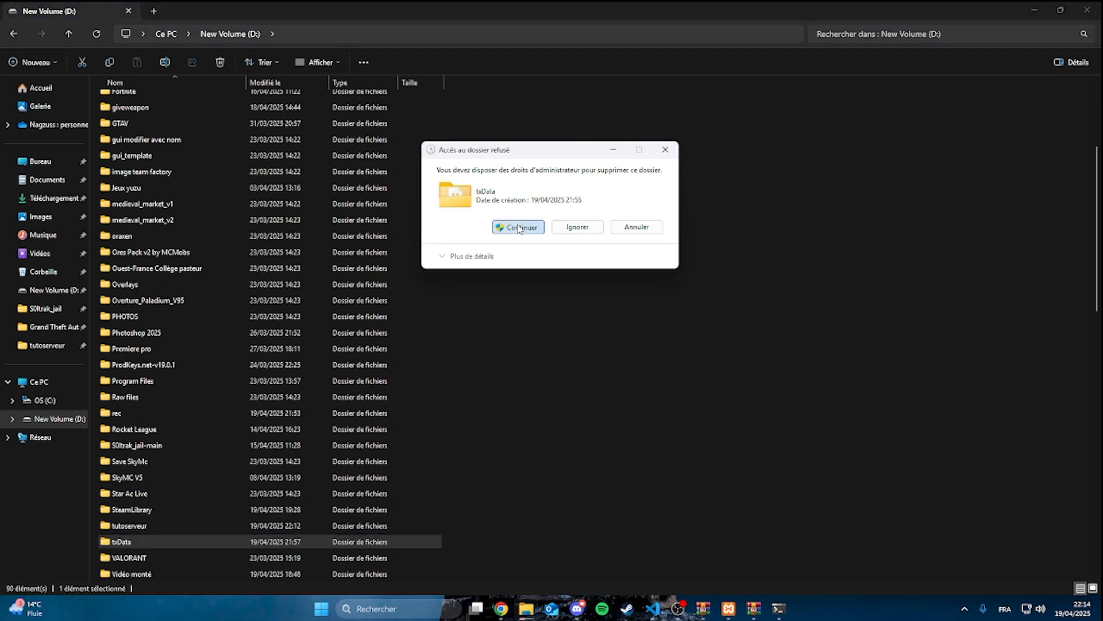
pyautogui.click(521, 228)
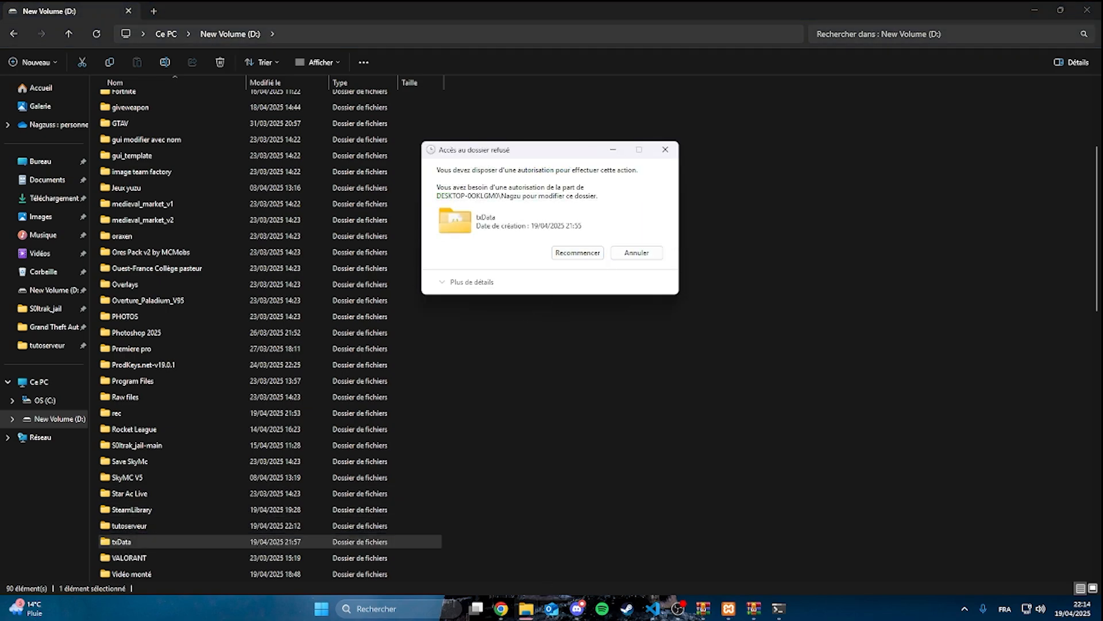
pyautogui.click(779, 608)
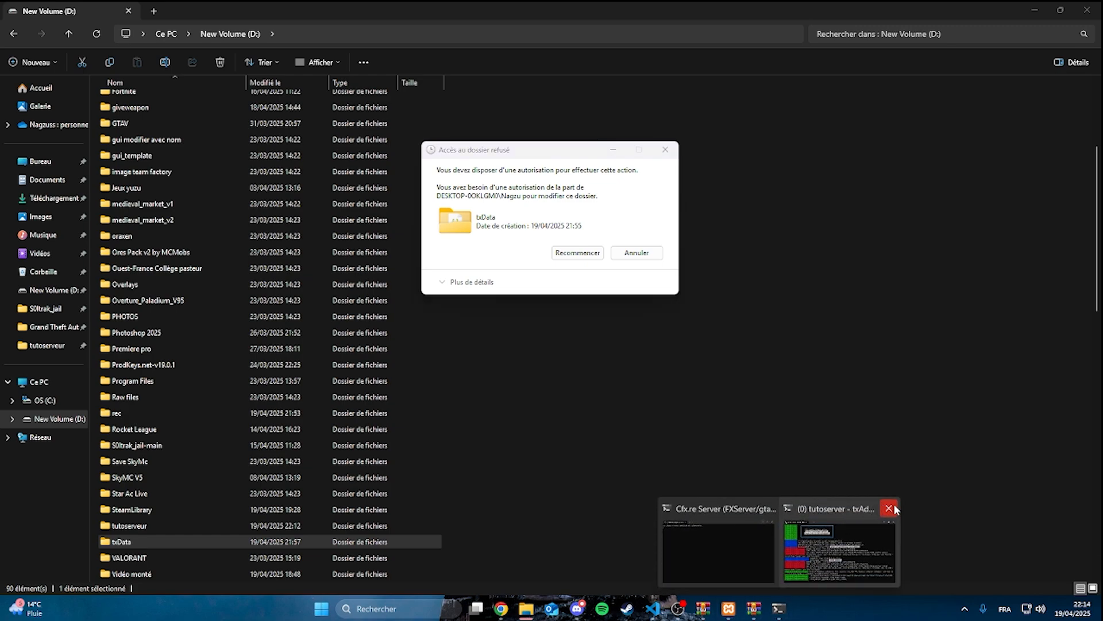
pyautogui.click(889, 508)
pyautogui.click(590, 344)
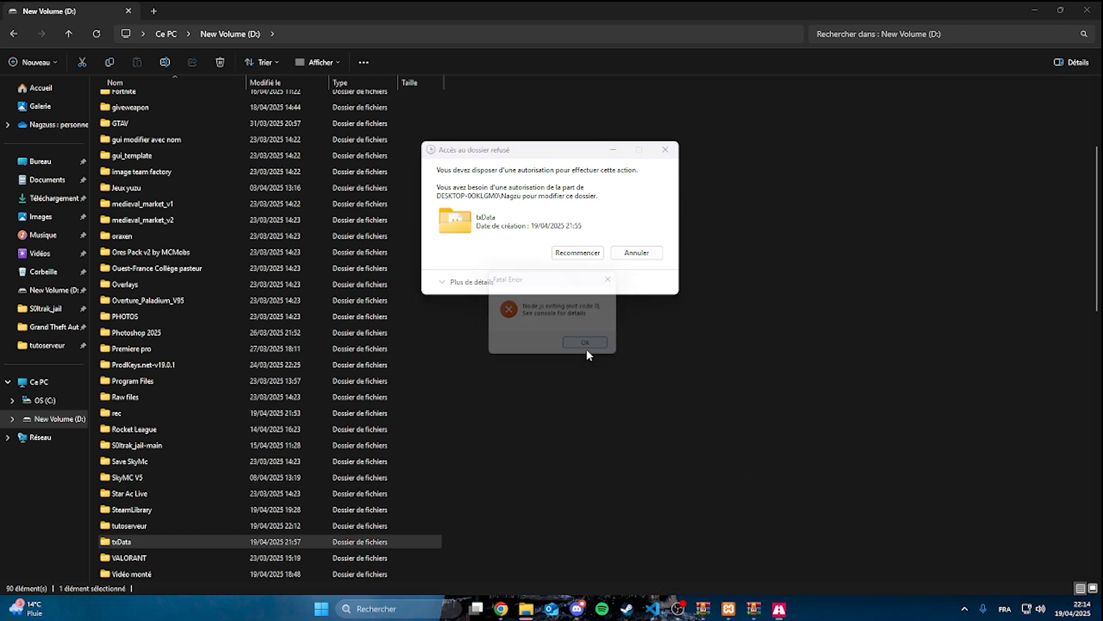
pyautogui.click(585, 257)
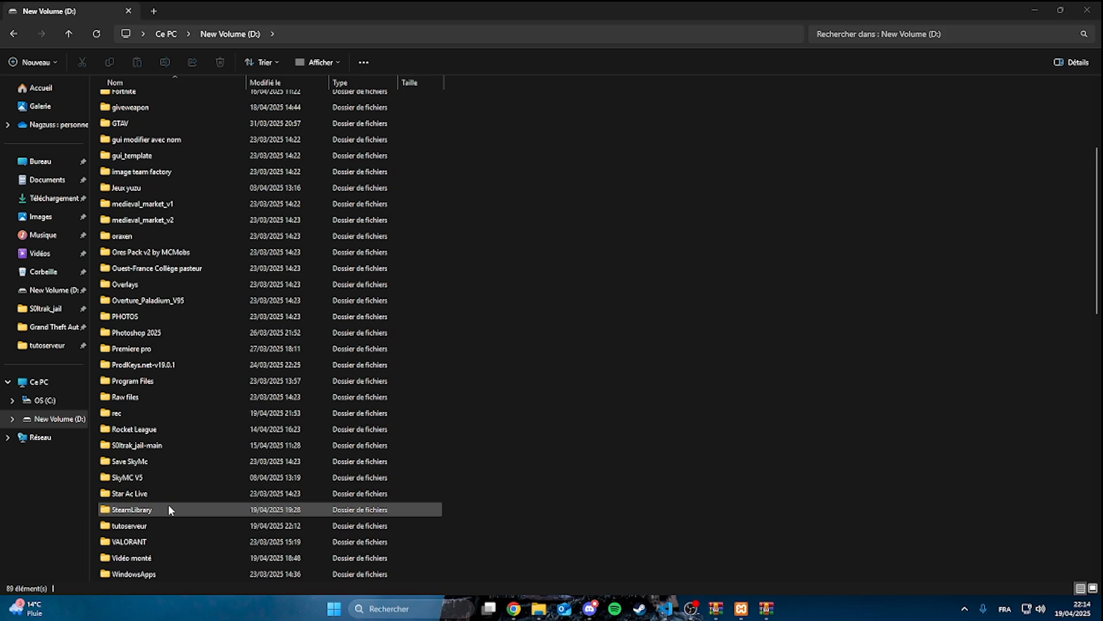
# Open the tutoserveur folder on New Volume (D:) and run FXServer.exe again
pyautogui.scroll(-2, 168, 505)
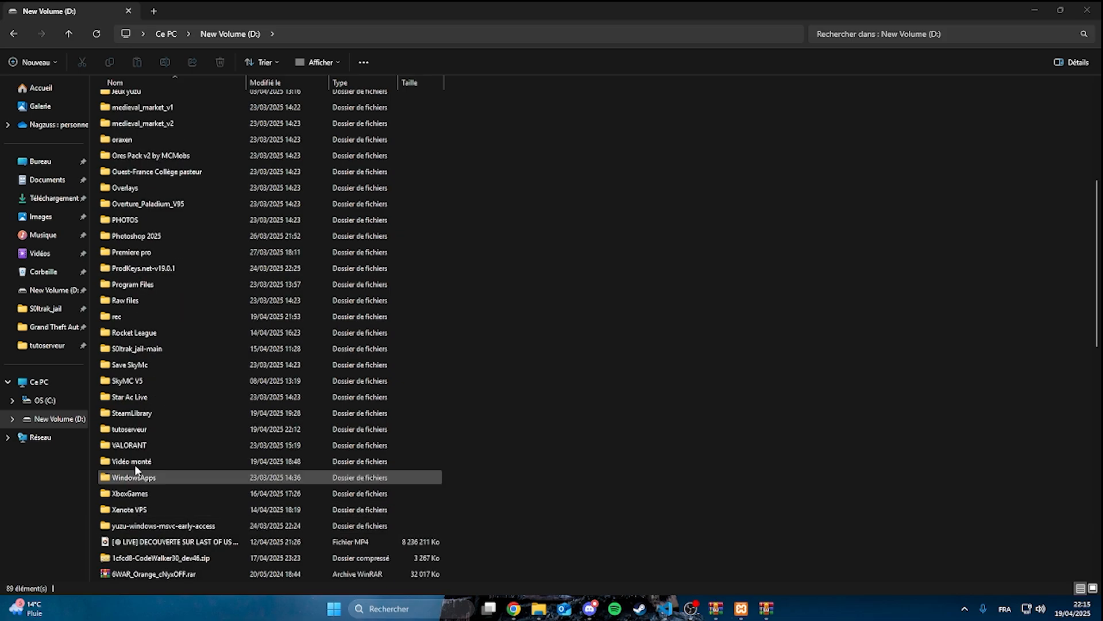
pyautogui.doubleClick(148, 428)
pyautogui.scroll(-10, 268, 461)
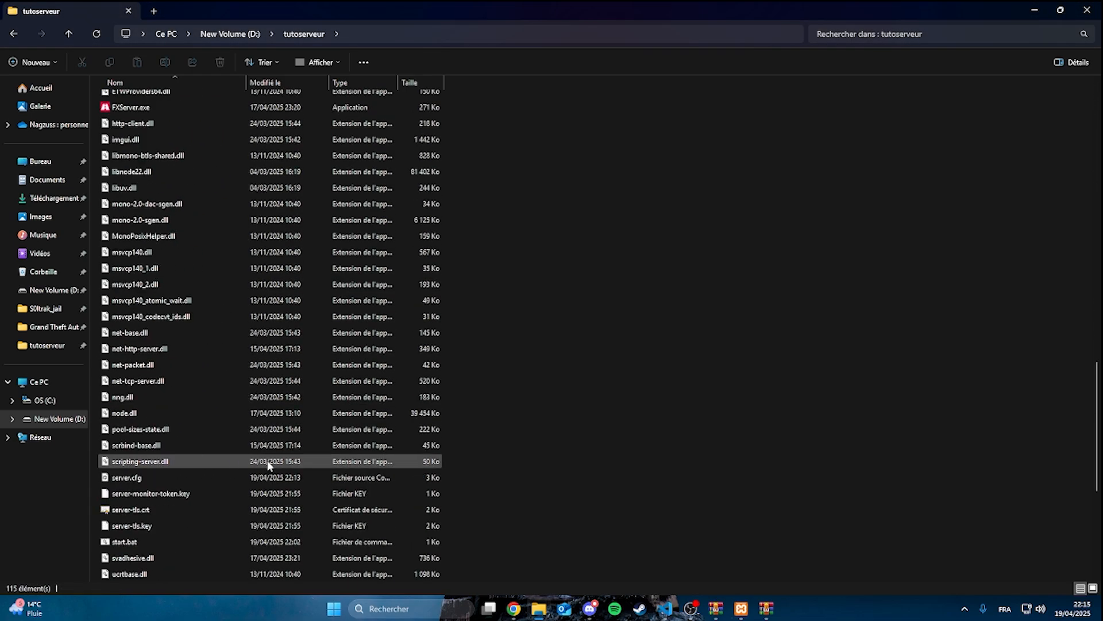
pyautogui.scroll(2, 152, 328)
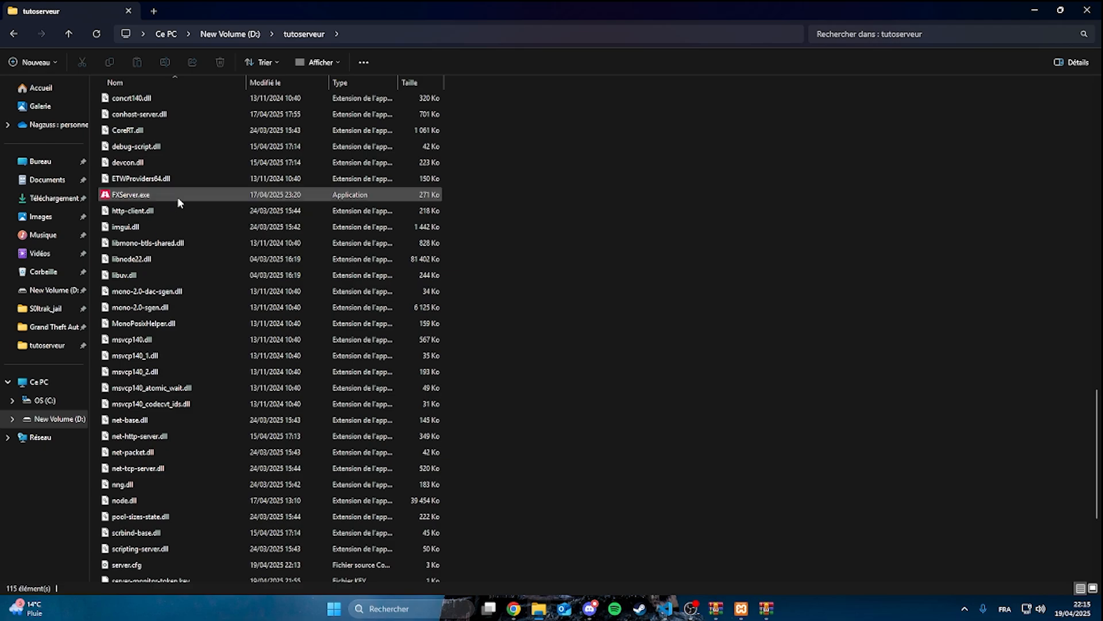
pyautogui.doubleClick(178, 198)
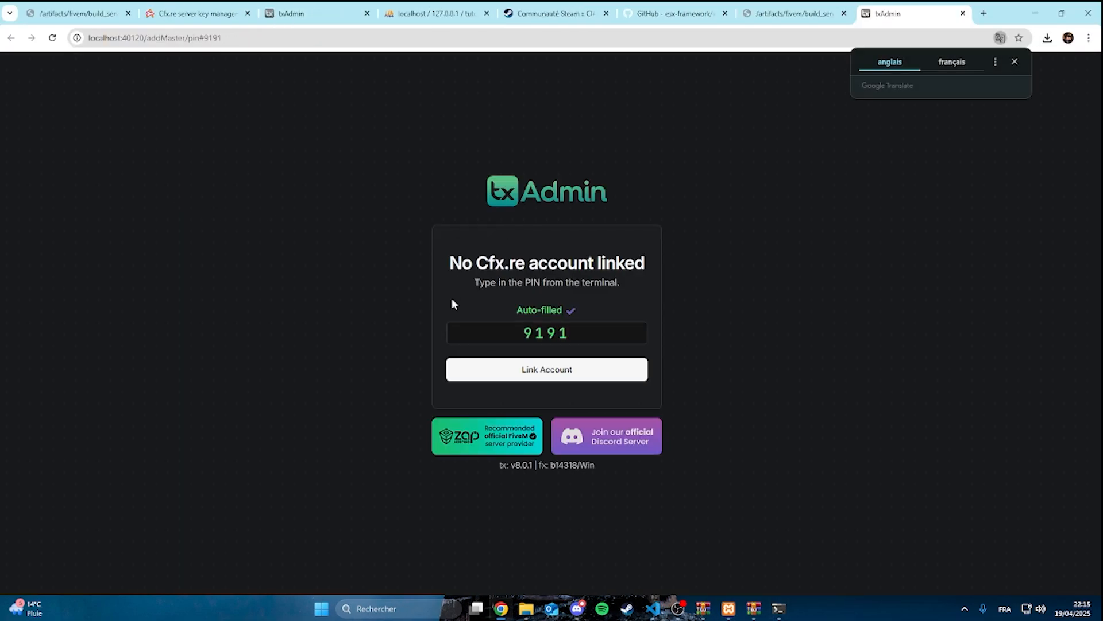
# Link the Cfx.re account in txAdmin with the auto-filled PIN and fill in the saved Discord ID
pyautogui.click(574, 370)
pyautogui.click(572, 373)
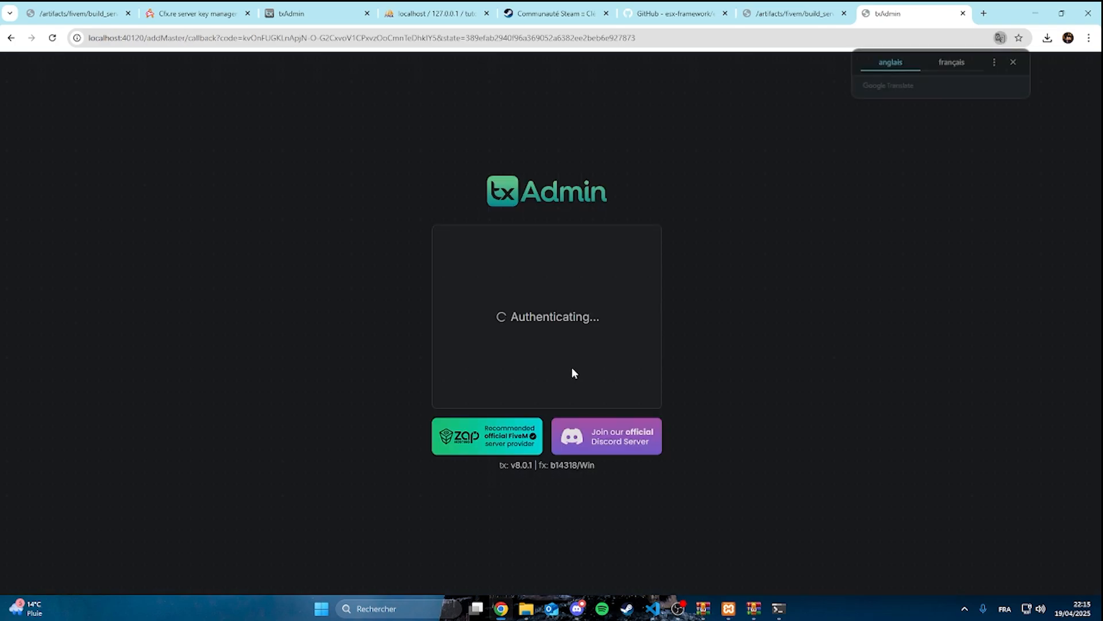
pyautogui.click(533, 274)
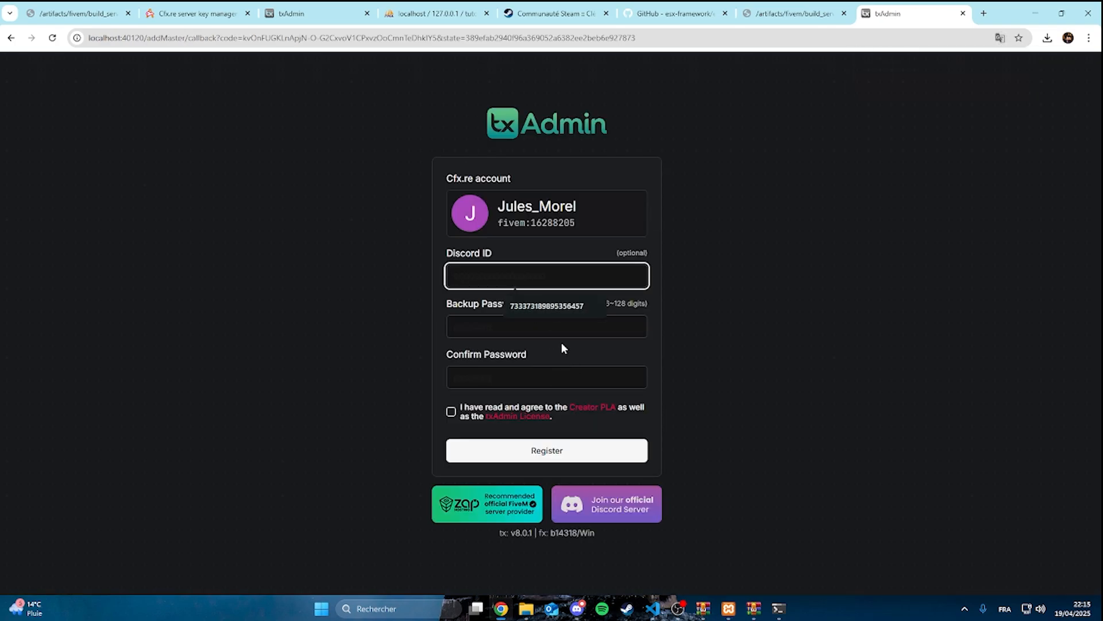
pyautogui.click(562, 308)
# Enter and confirm the backup password, accept the license terms and register the txAdmin account
pyautogui.click(546, 328)
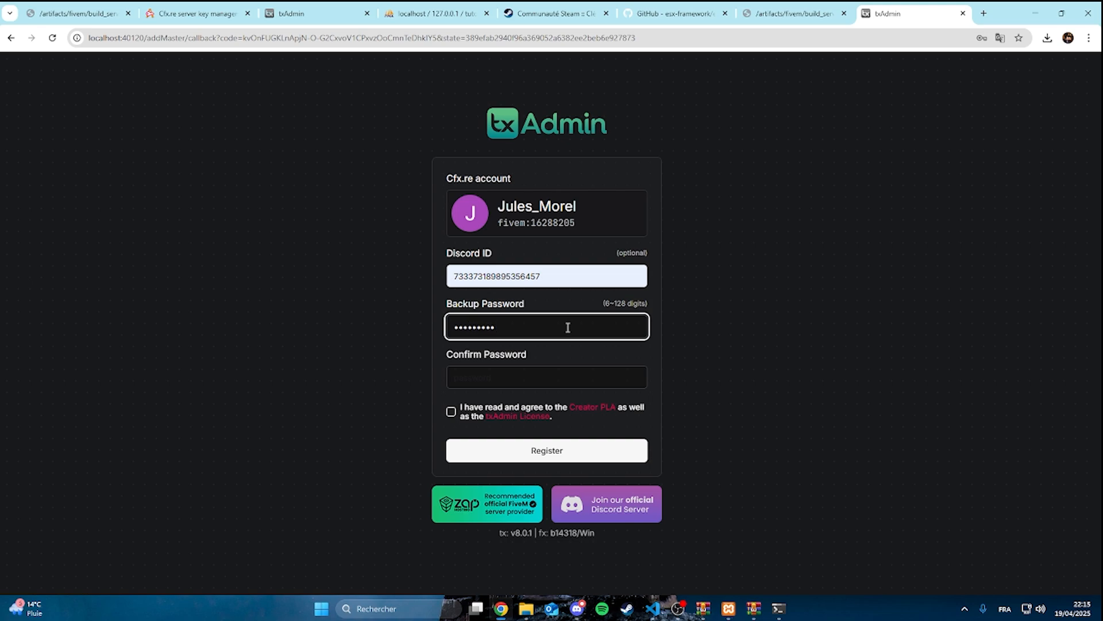
pyautogui.press('BackSpace')
pyautogui.press('BackSpace')
pyautogui.press('BackSpace')
pyautogui.press('BackSpace')
pyautogui.press('BackSpace')
pyautogui.press('BackSpace')
pyautogui.press('BackSpace')
pyautogui.press('BackSpace')
pyautogui.press('BackSpace')
pyautogui.write('•••••••••••••')
pyautogui.press('Tab')
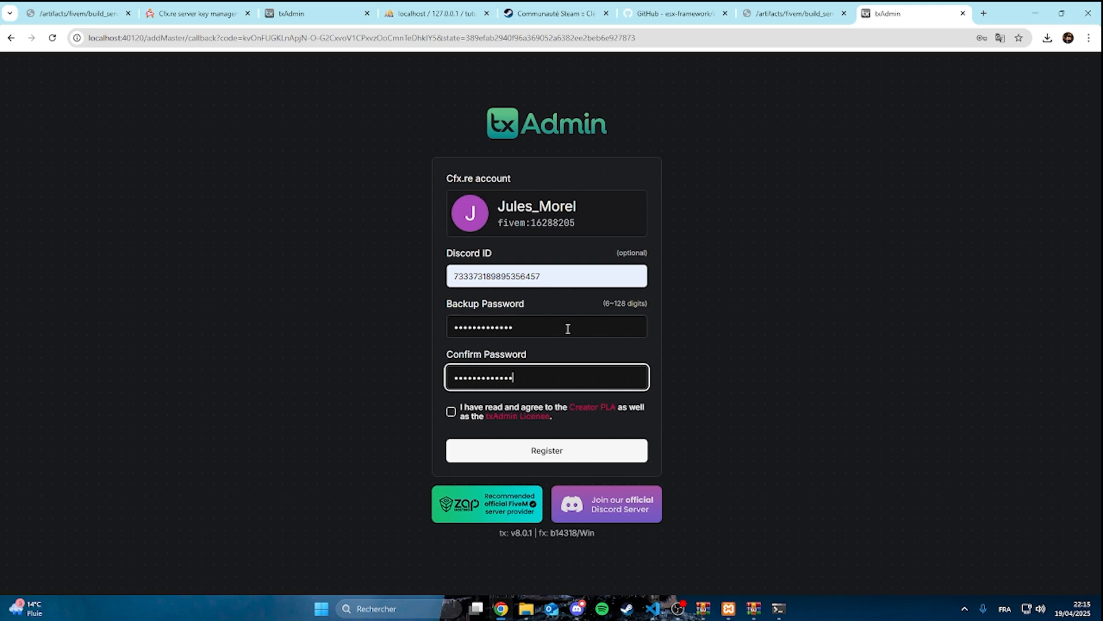
pyautogui.click(457, 415)
pyautogui.click(465, 447)
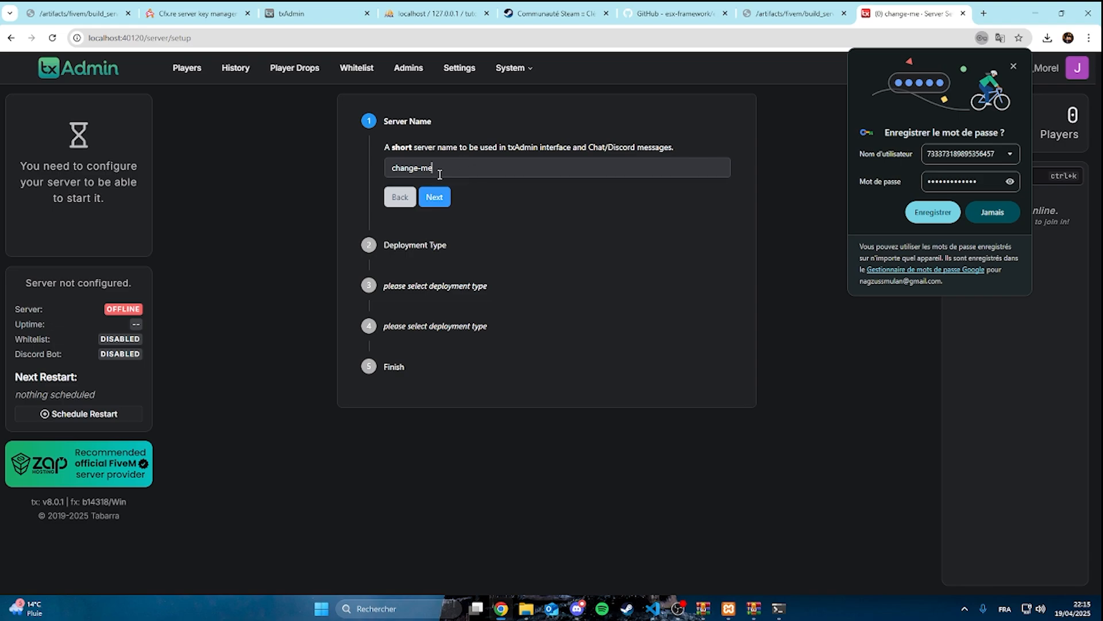
# Name the server tutoserver in the txAdmin setup and choose Existing Server Data as the deployment type
pyautogui.press('Tab')
pyautogui.write('tutoser')
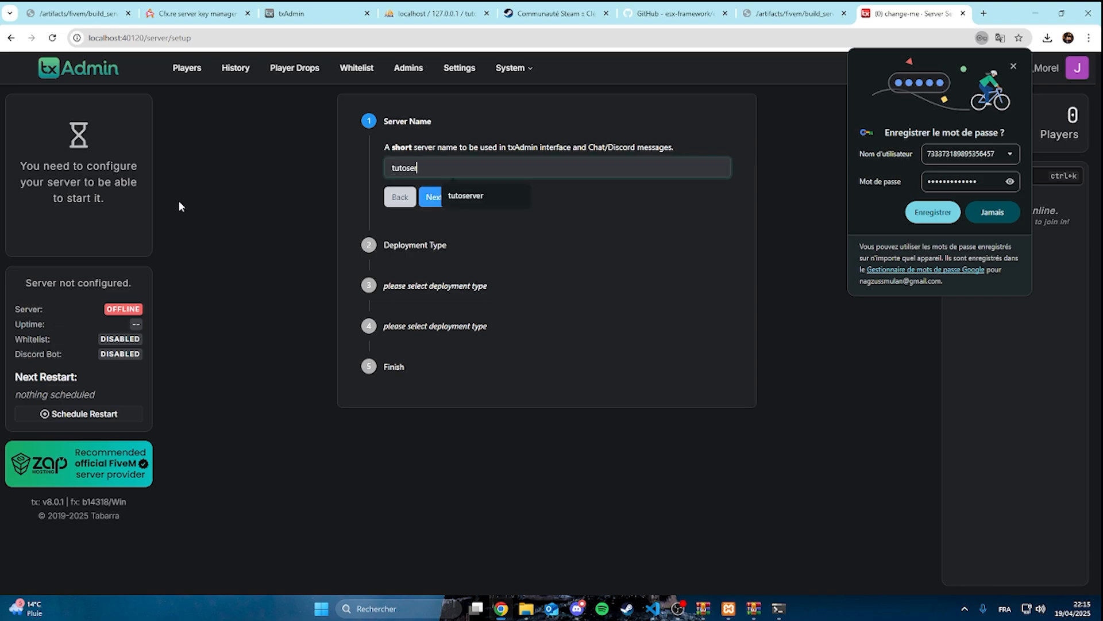
pyautogui.click(478, 197)
pyautogui.click(433, 198)
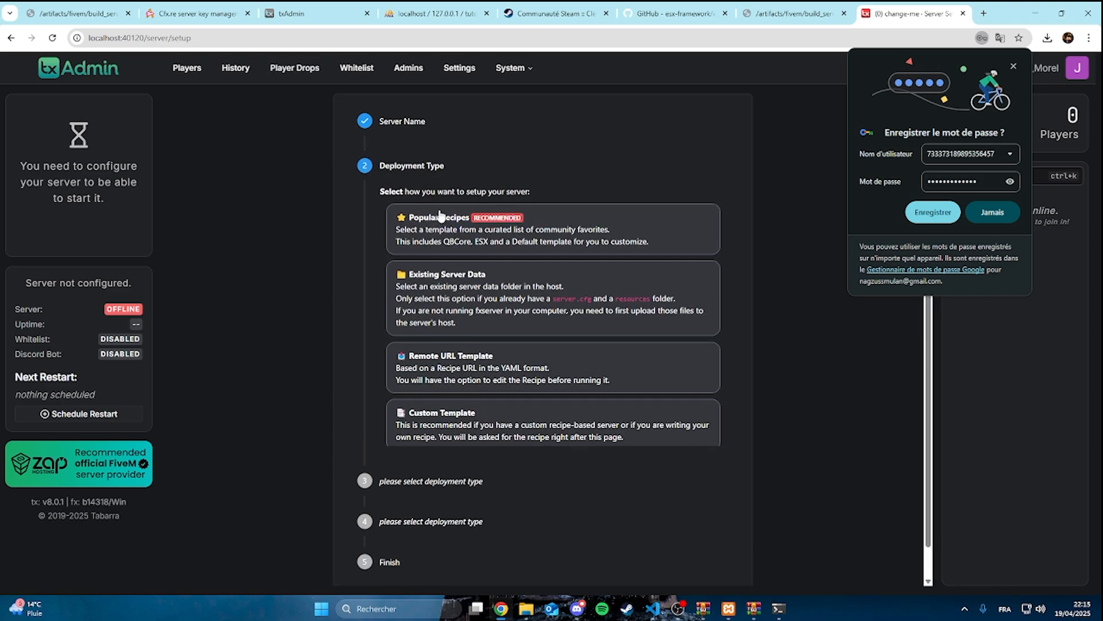
pyautogui.click(484, 294)
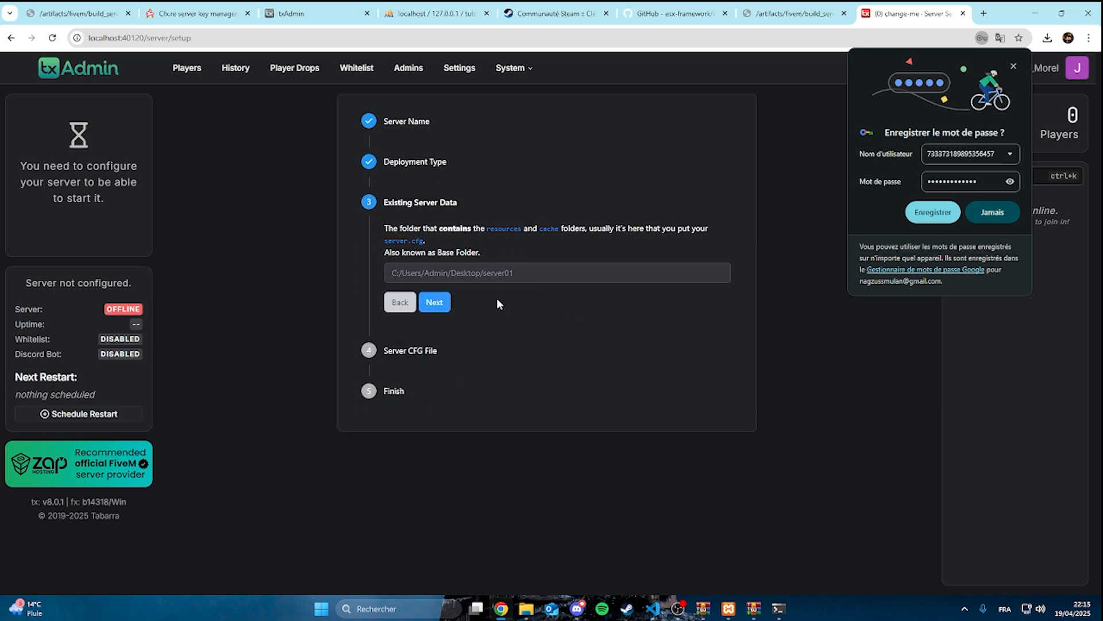
# Set the tutoserveur folder on D: as the server data folder, then finish the setup by saving and starting the server
pyautogui.click(455, 273)
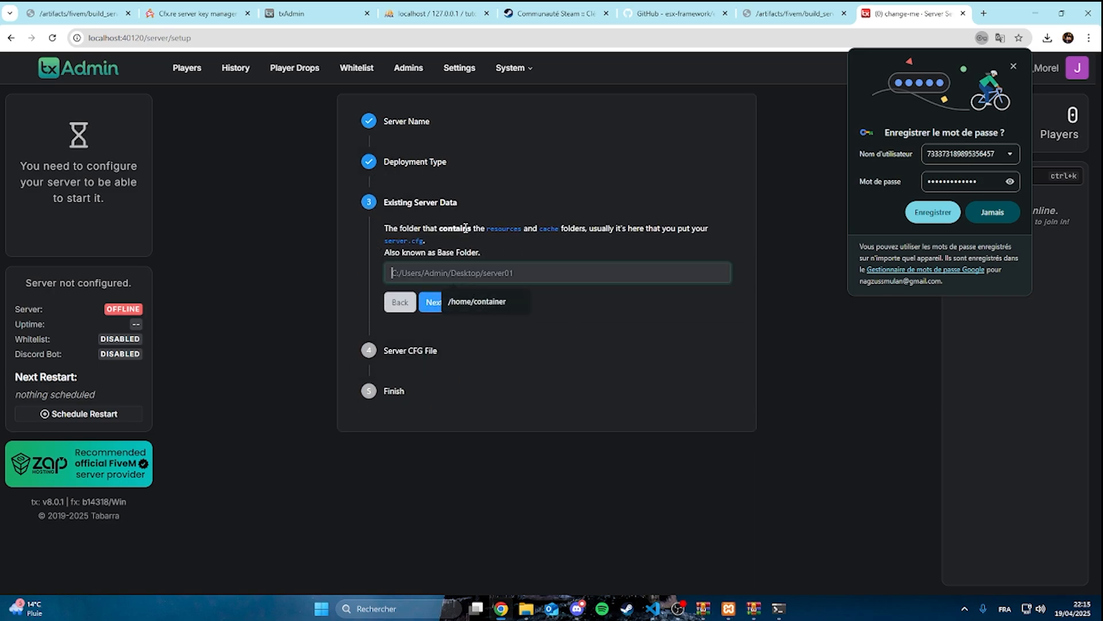
pyautogui.moveTo(579, 611)
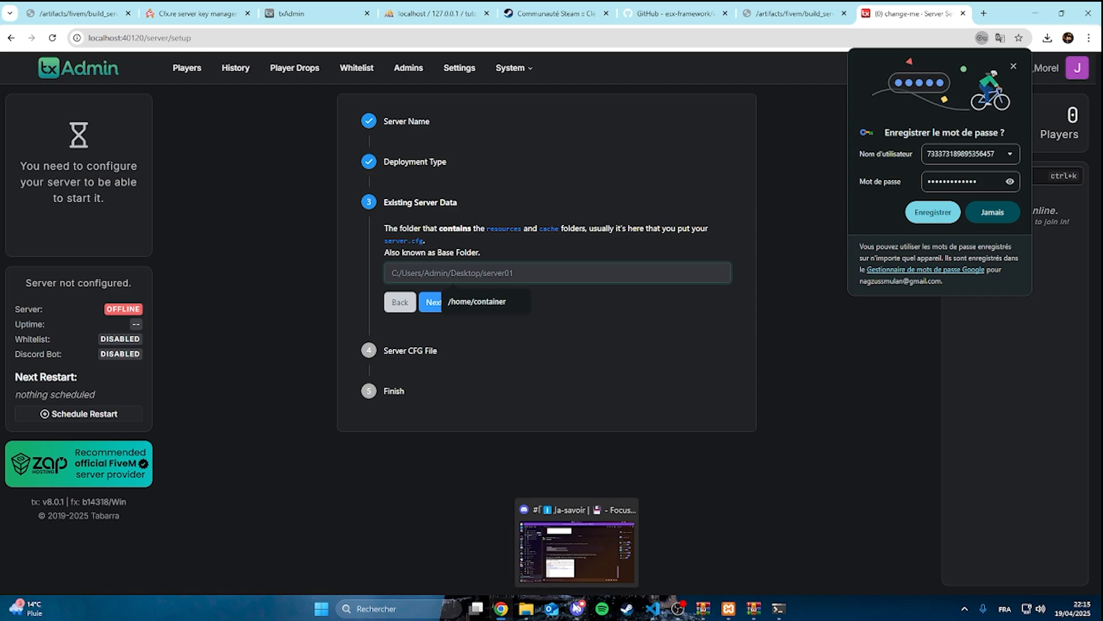
pyautogui.write('D:/tutoserveur')
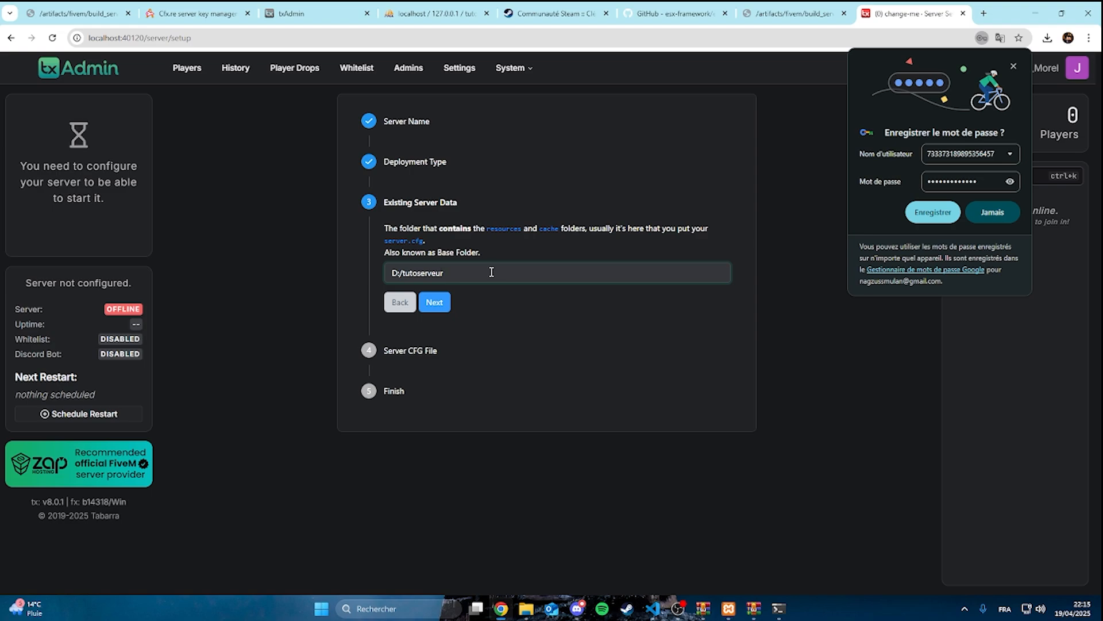
pyautogui.click(437, 302)
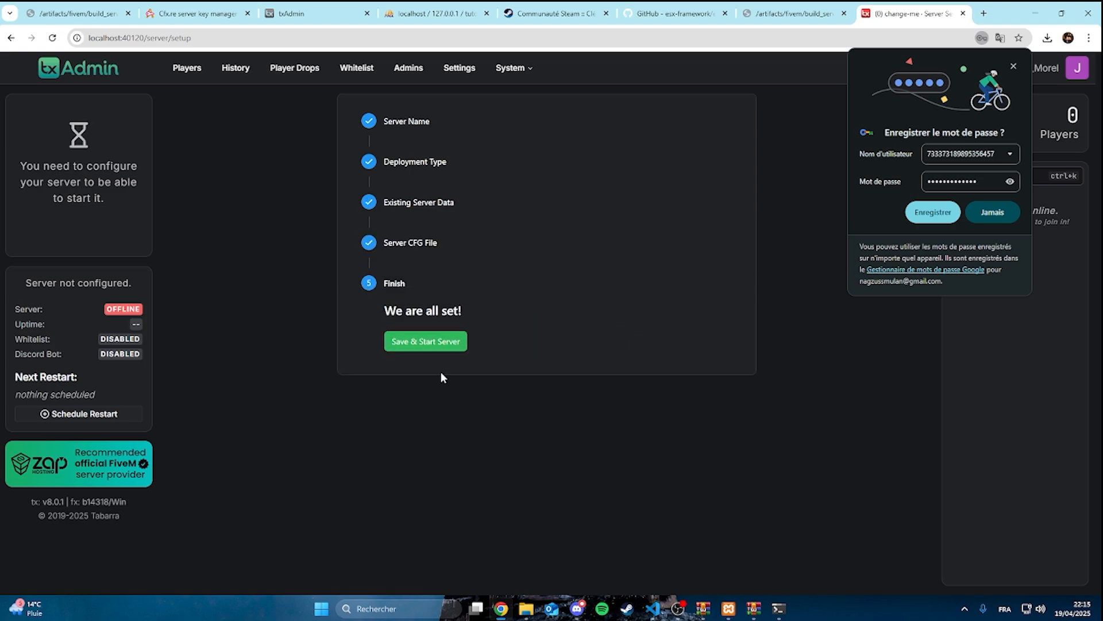
pyautogui.click(440, 346)
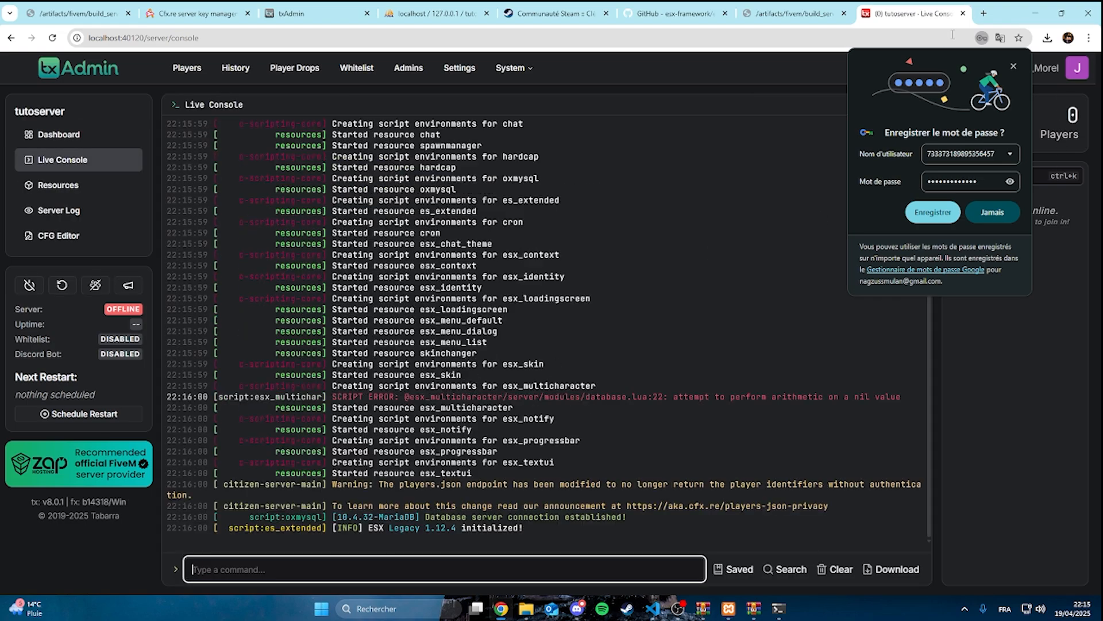
pyautogui.click(1013, 66)
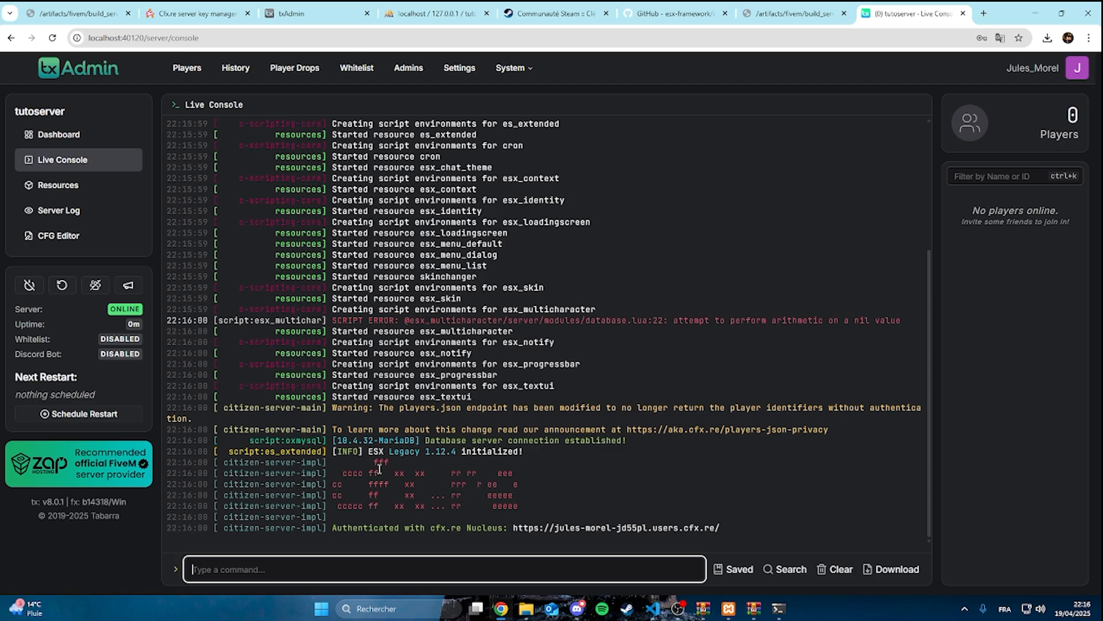
# Find FiveM through Windows search and launch it, then switch to Chrome
pyautogui.click(577, 611)
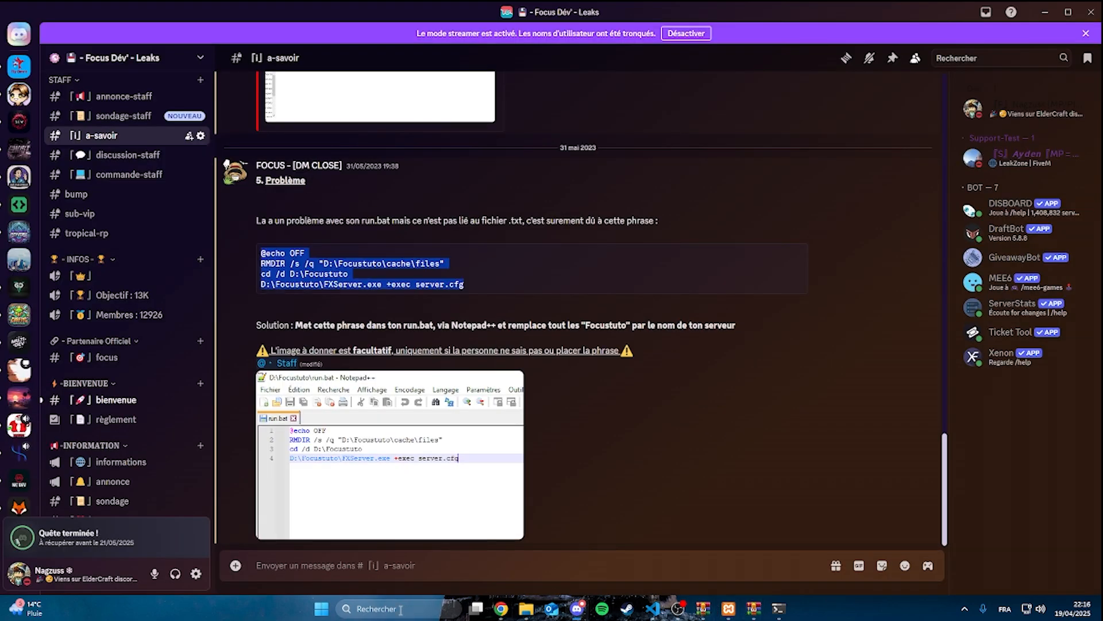
pyautogui.click(401, 610)
pyautogui.write('f')
pyautogui.click(417, 247)
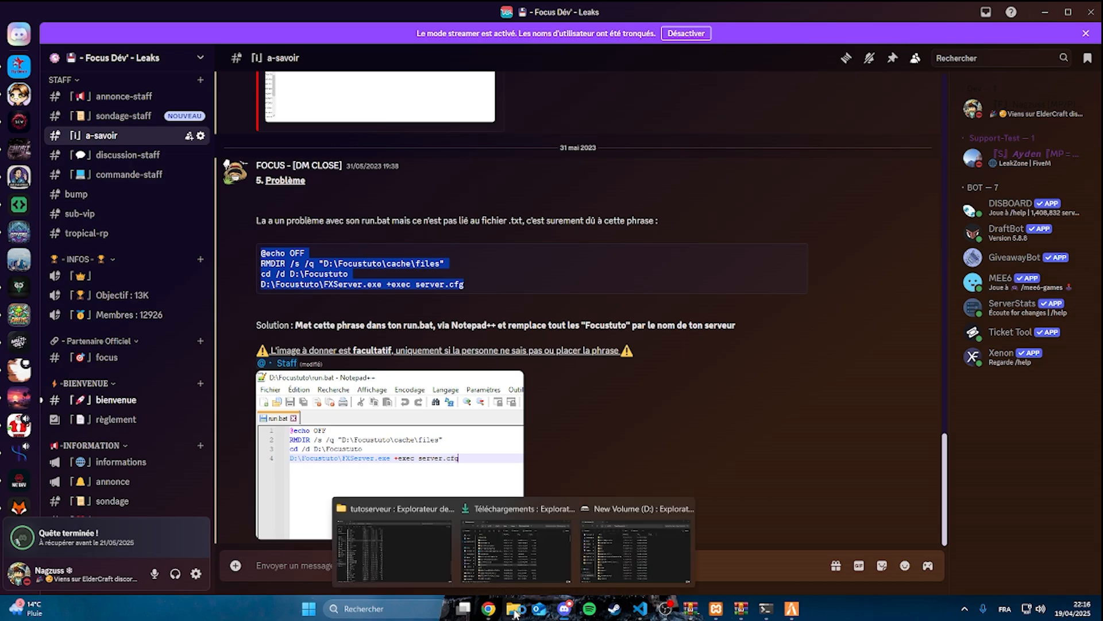
pyautogui.click(489, 609)
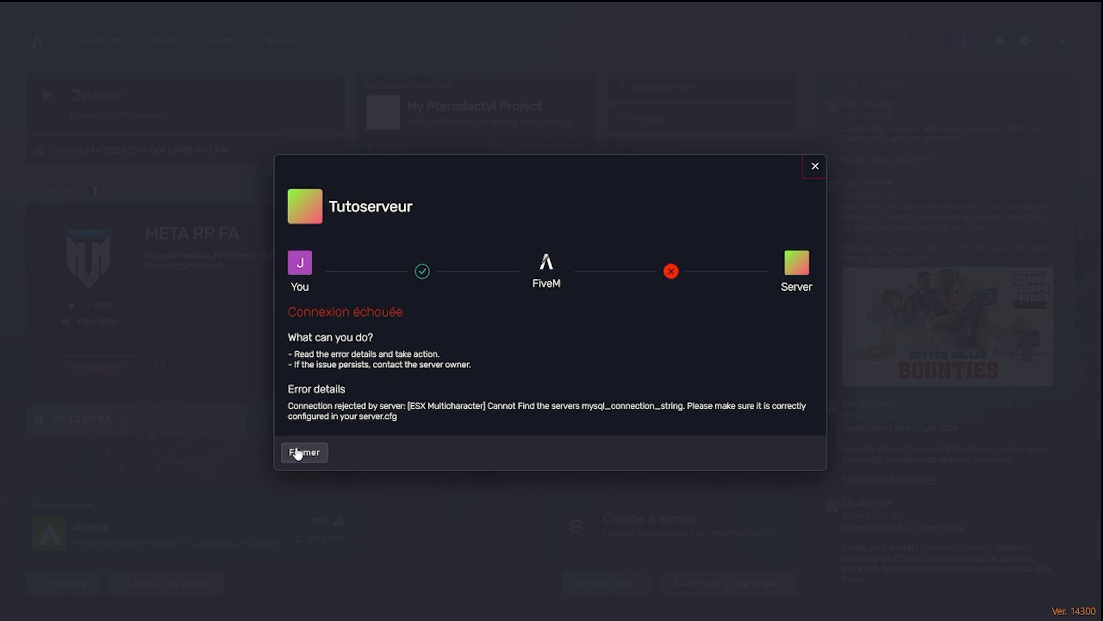
# Dismiss the Tutoserveur connection error in FiveM and quit to the desktop
pyautogui.click(297, 453)
pyautogui.click(1064, 41)
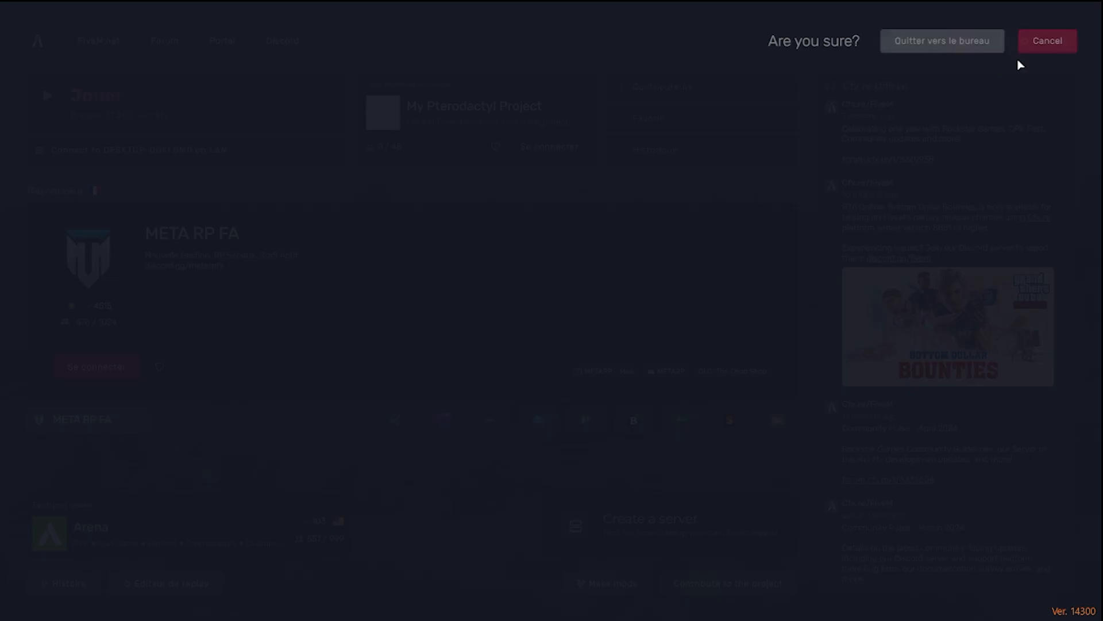
pyautogui.click(930, 42)
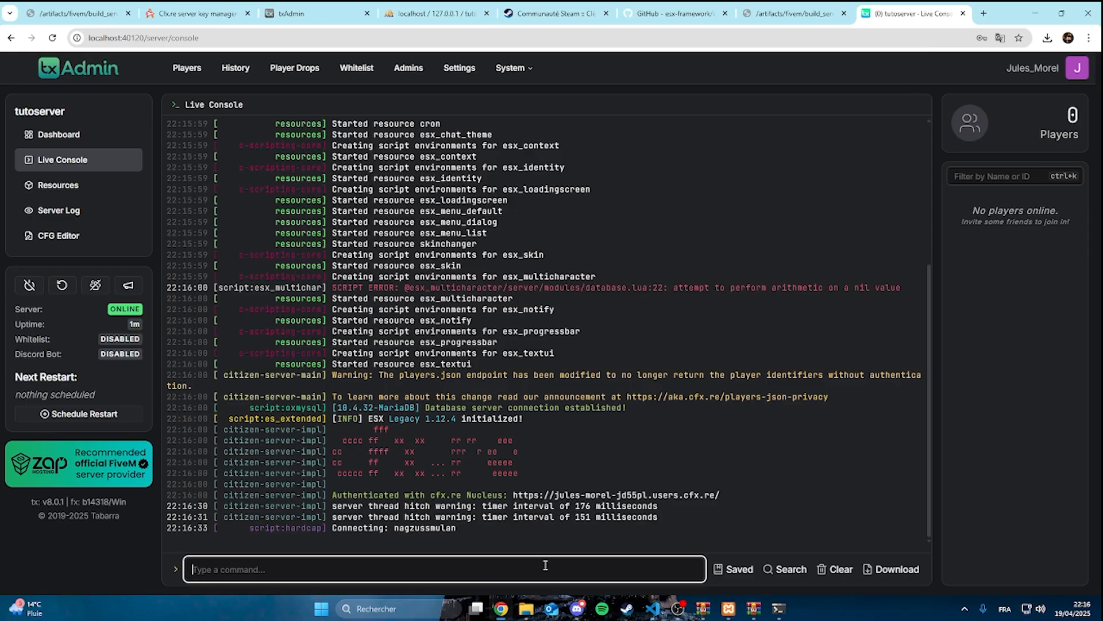
# Switch to phpMyAdmin in Chrome and examine the multicharacter_slots table of the tutoserveur database
pyautogui.click(770, 13)
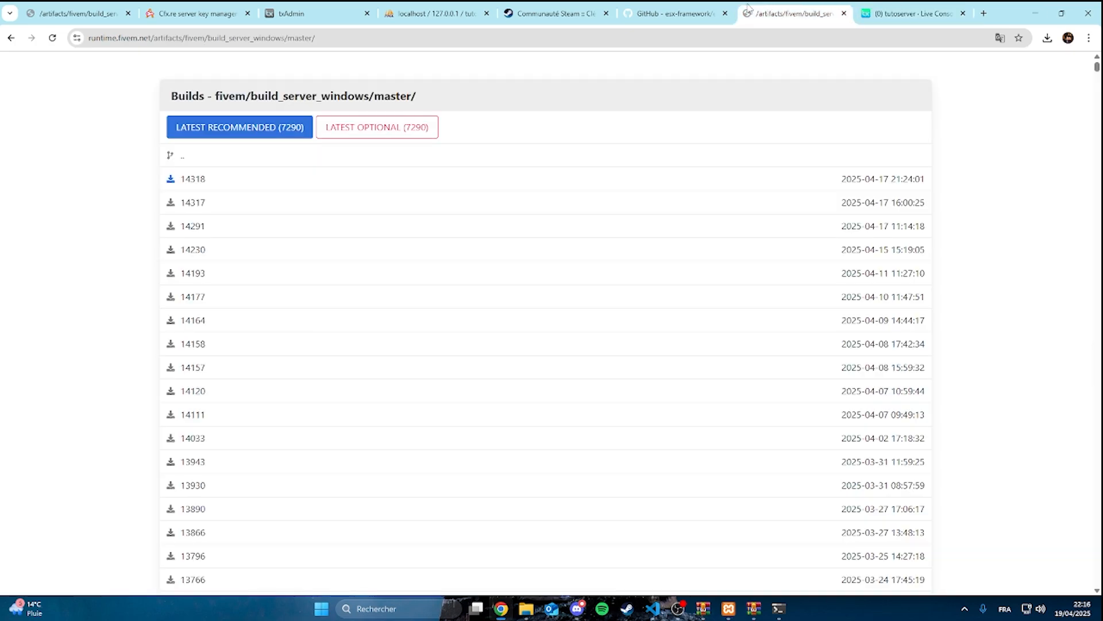
pyautogui.click(667, 13)
pyautogui.click(450, 13)
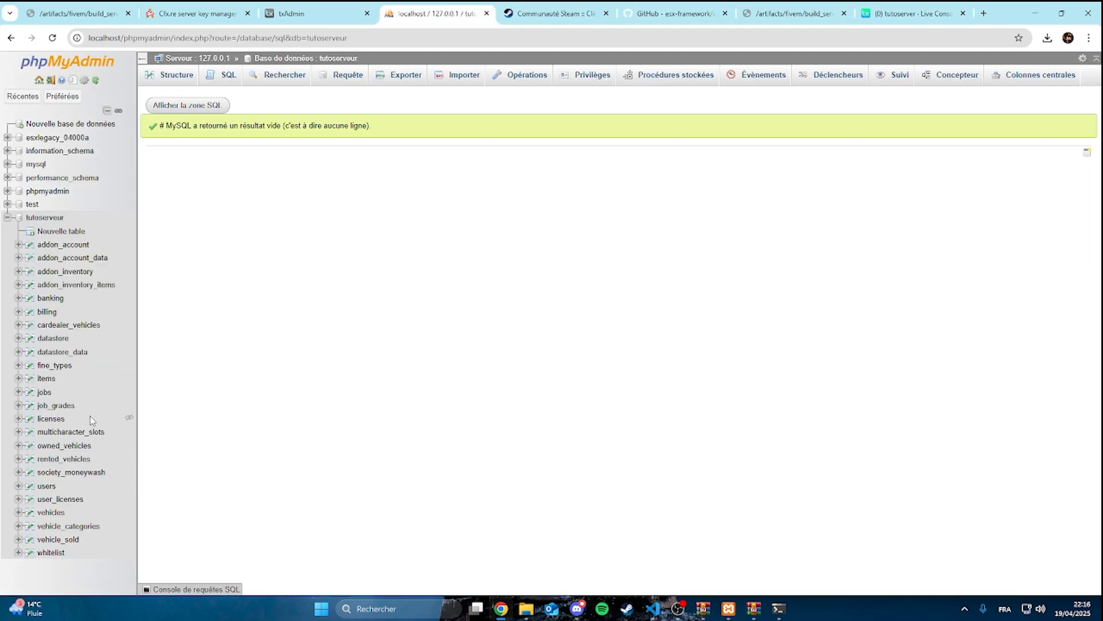
pyautogui.click(70, 434)
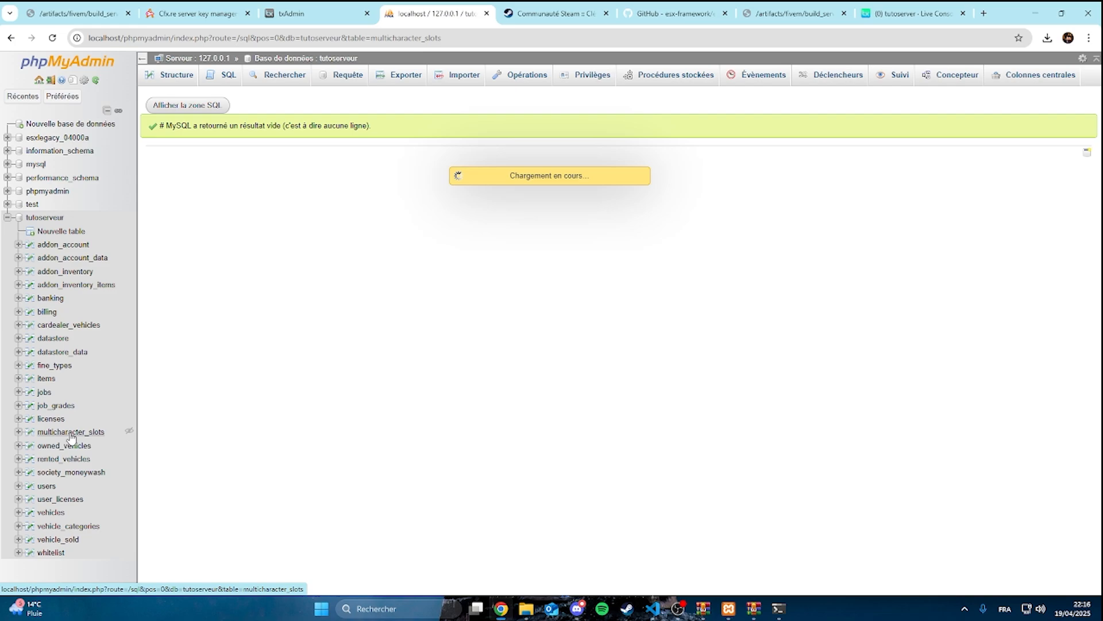
# Return to the txAdmin Live Console in Chrome and examine the esx_multicharacter script error
pyautogui.moveTo(534, 612)
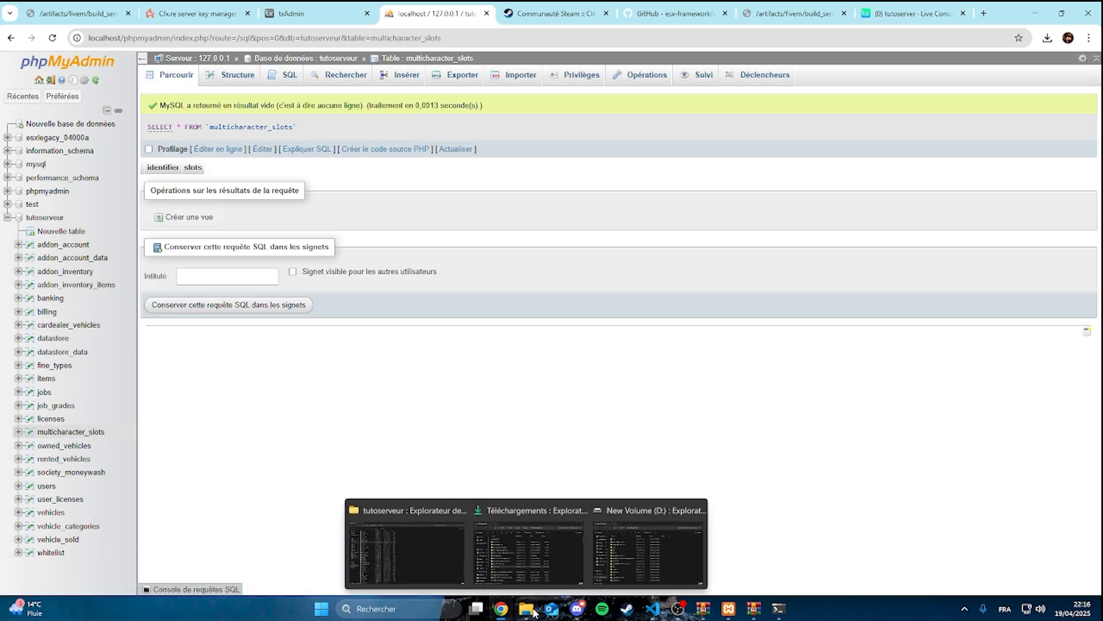
pyautogui.moveTo(431, 553)
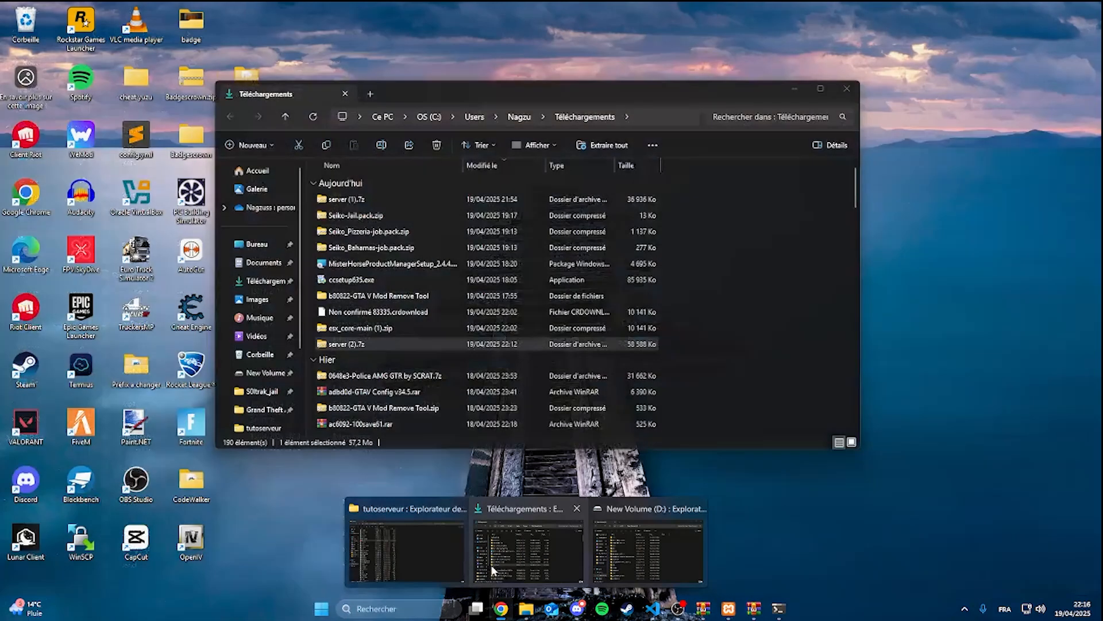
pyautogui.moveTo(501, 608)
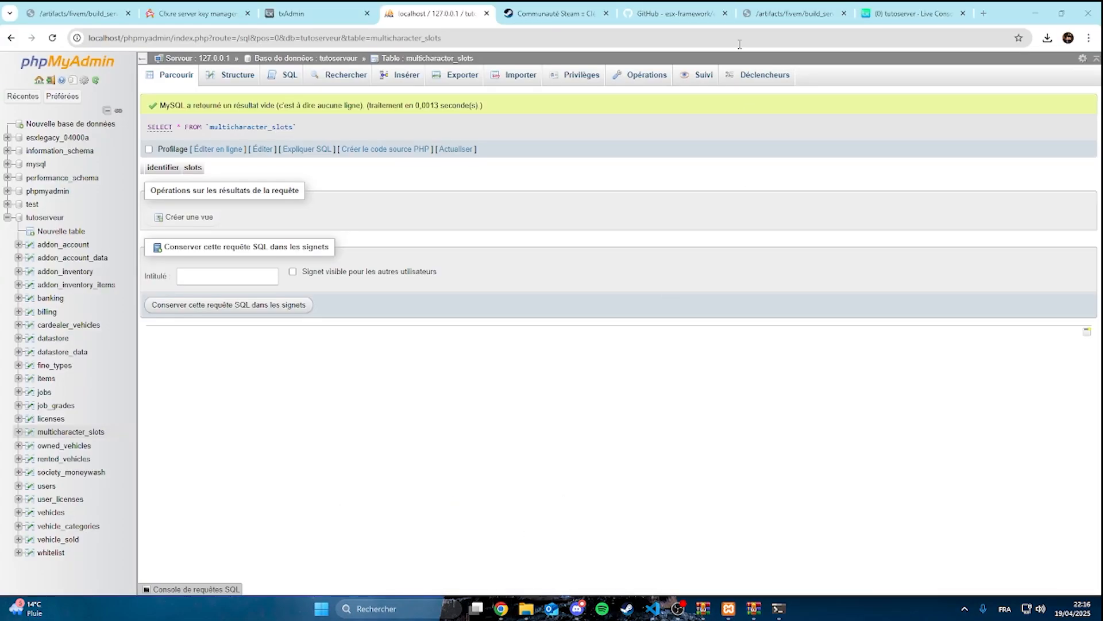
pyautogui.click(676, 13)
pyautogui.click(804, 8)
pyautogui.click(872, 9)
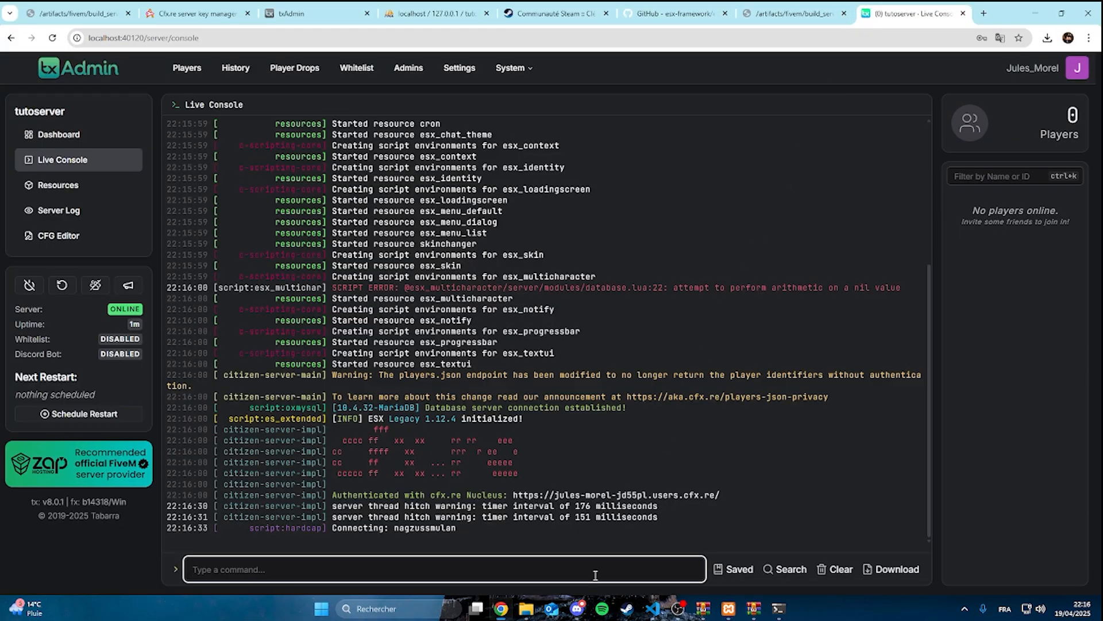
# Switch to Discord and open the bases channel under LEAKS FIVEM in the Focus Dév' - Leaks server
pyautogui.click(577, 608)
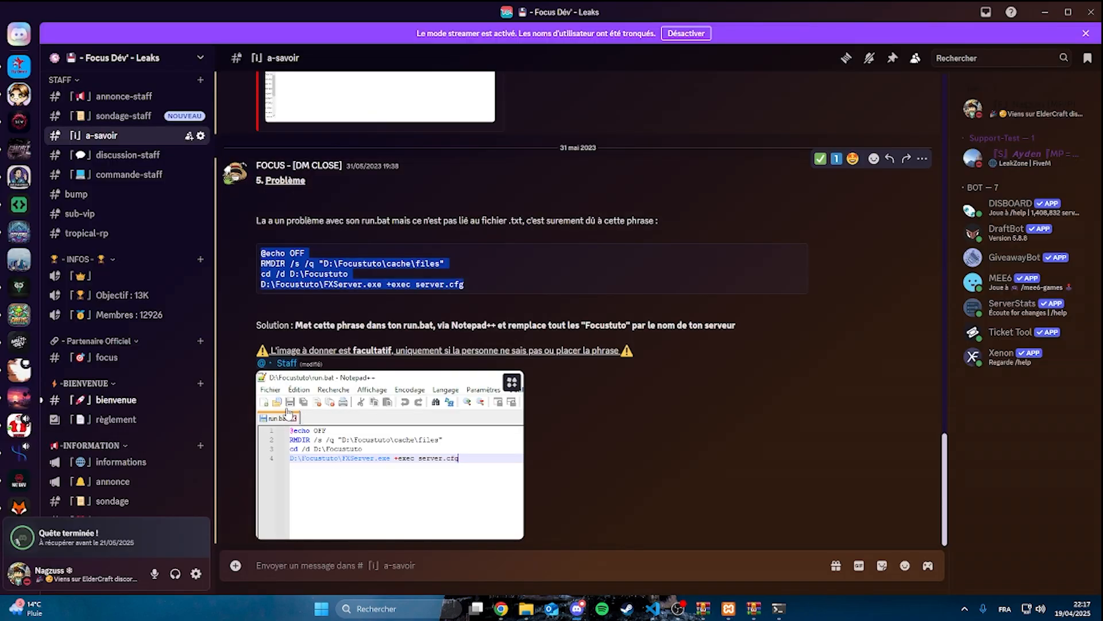
pyautogui.scroll(-20, 176, 404)
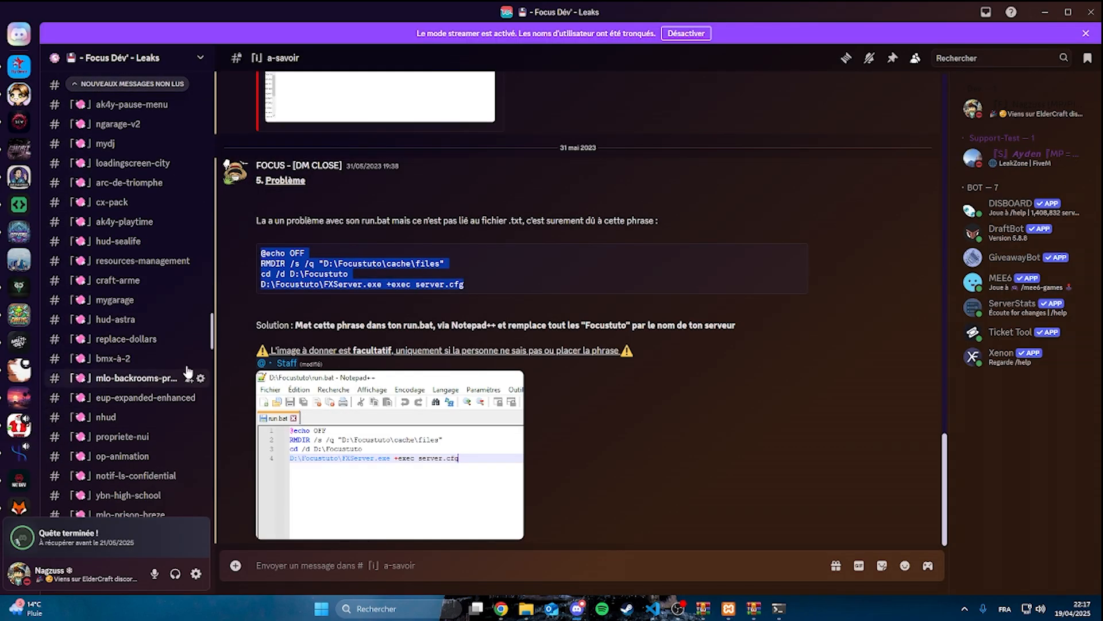
pyautogui.scroll(-15, 187, 374)
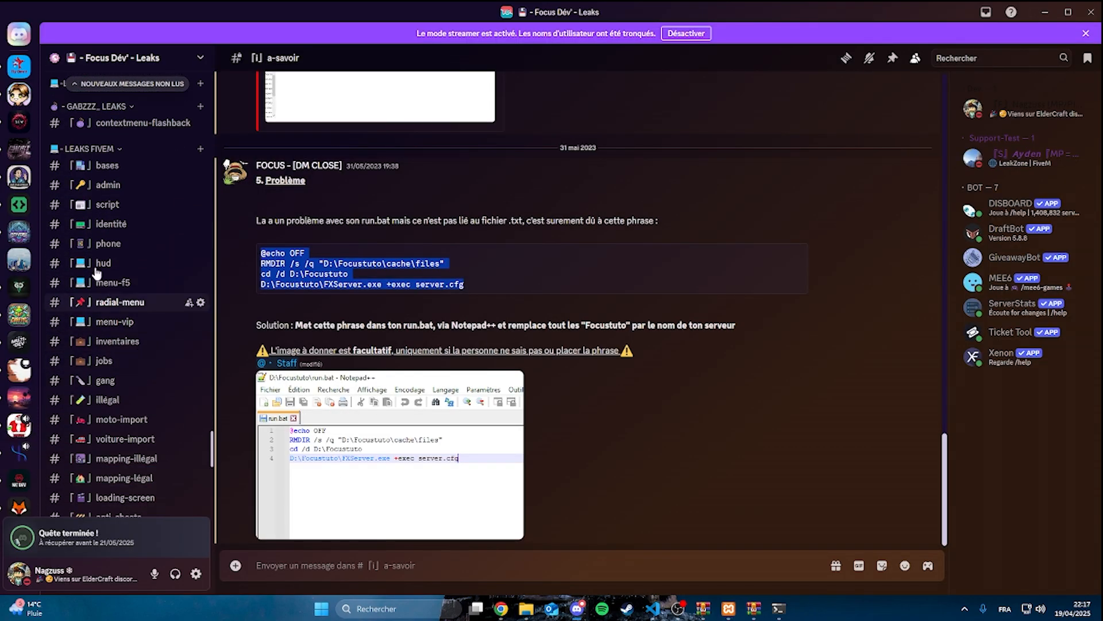
pyautogui.click(120, 167)
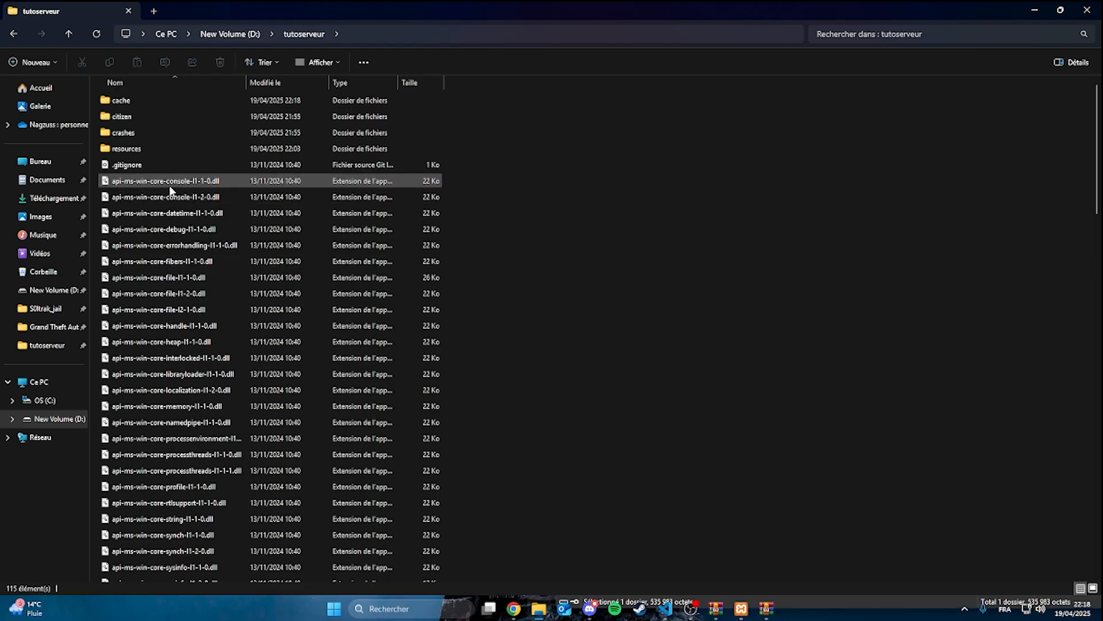
# Run FXServer.exe from the tutoserveur folder, then switch to Chrome and log in to txAdmin with the Cfx.re account
pyautogui.scroll(-15, 188, 346)
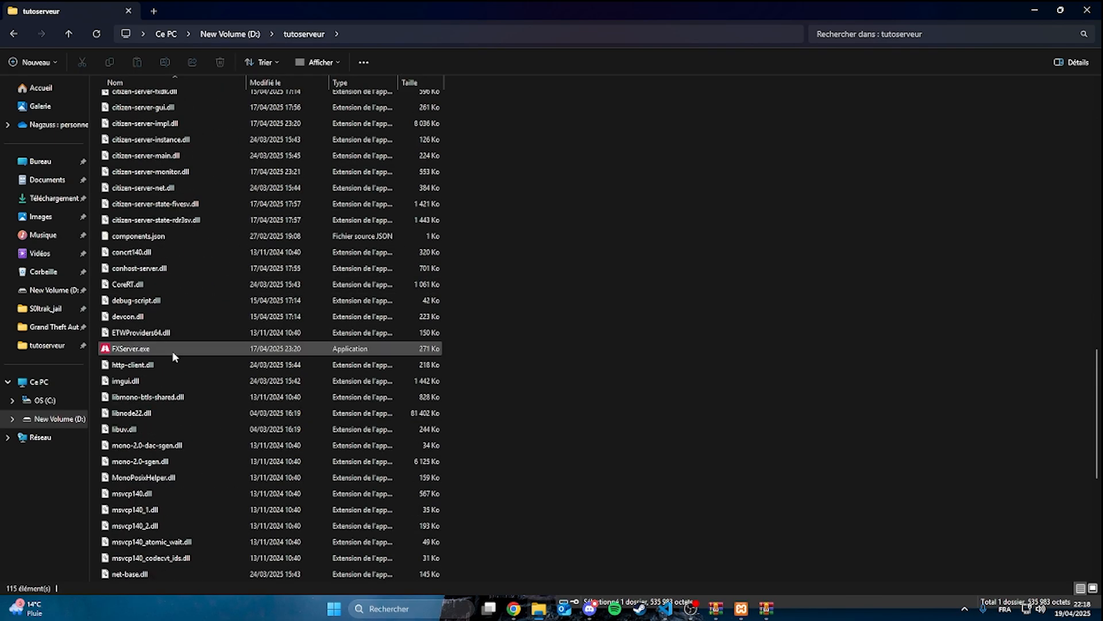
pyautogui.doubleClick(173, 351)
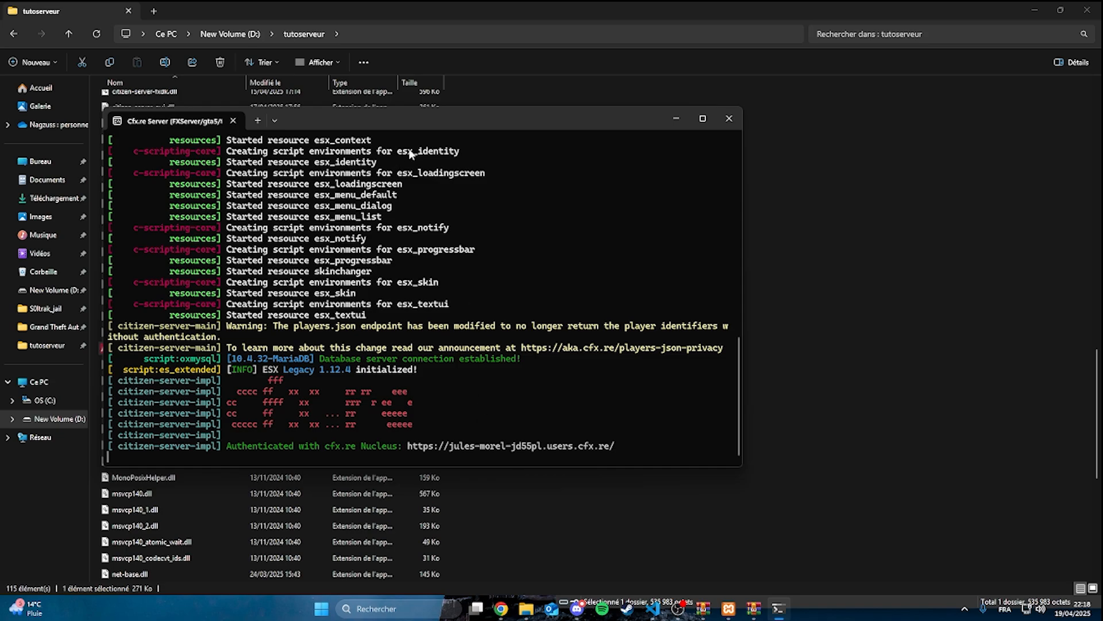
pyautogui.click(501, 608)
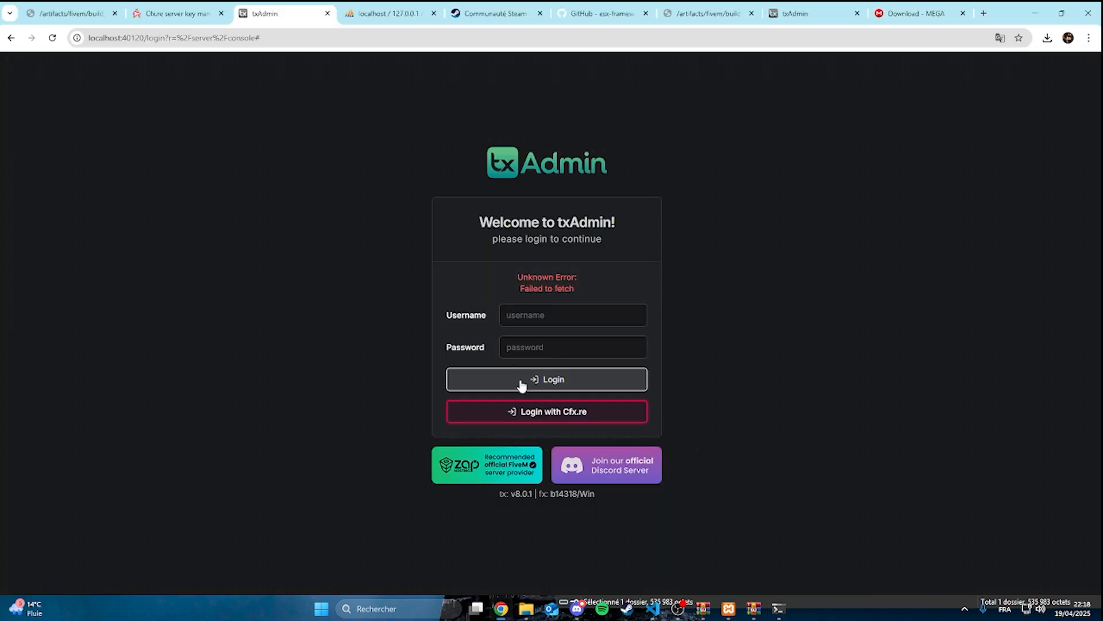
pyautogui.click(527, 405)
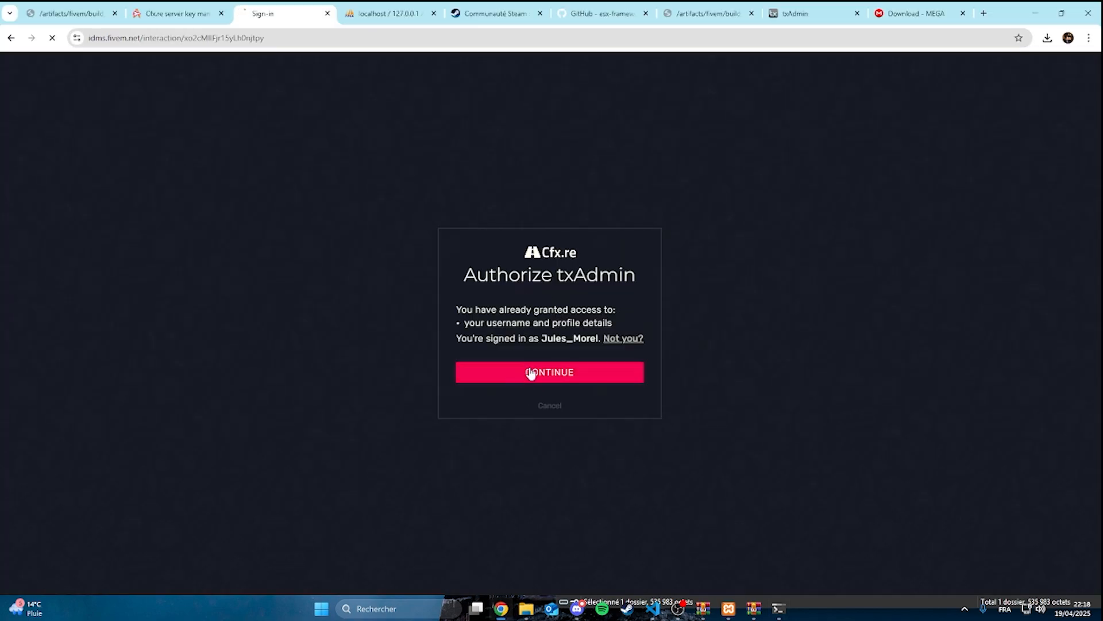
pyautogui.click(527, 372)
# Check the server startup in the Live Console, then filter the resources by "esx" and review the list
pyautogui.click(103, 161)
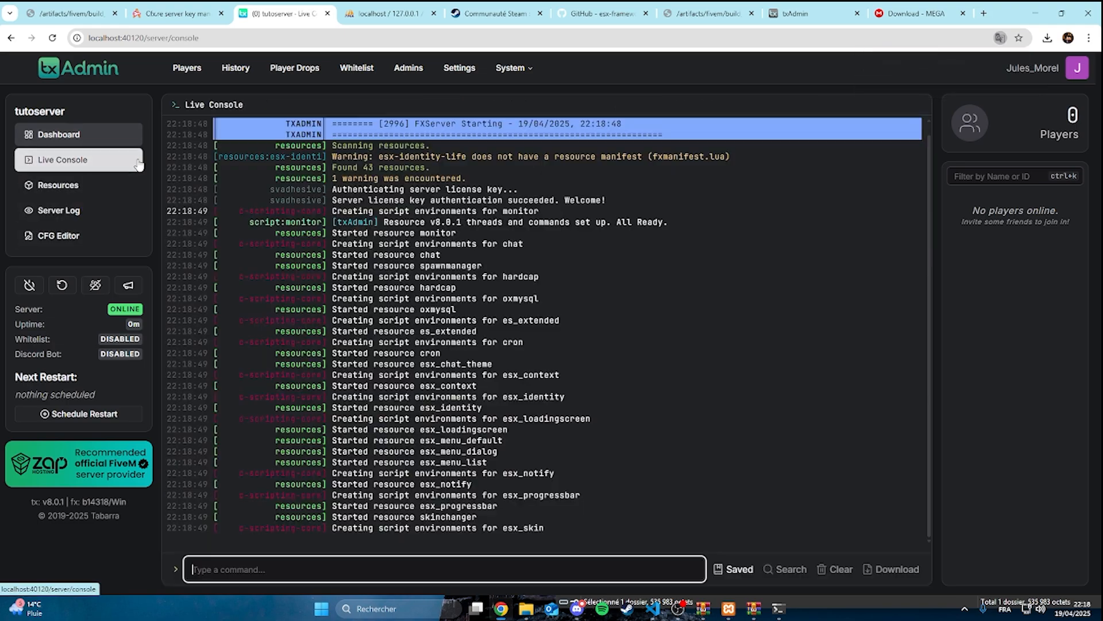
pyautogui.click(113, 190)
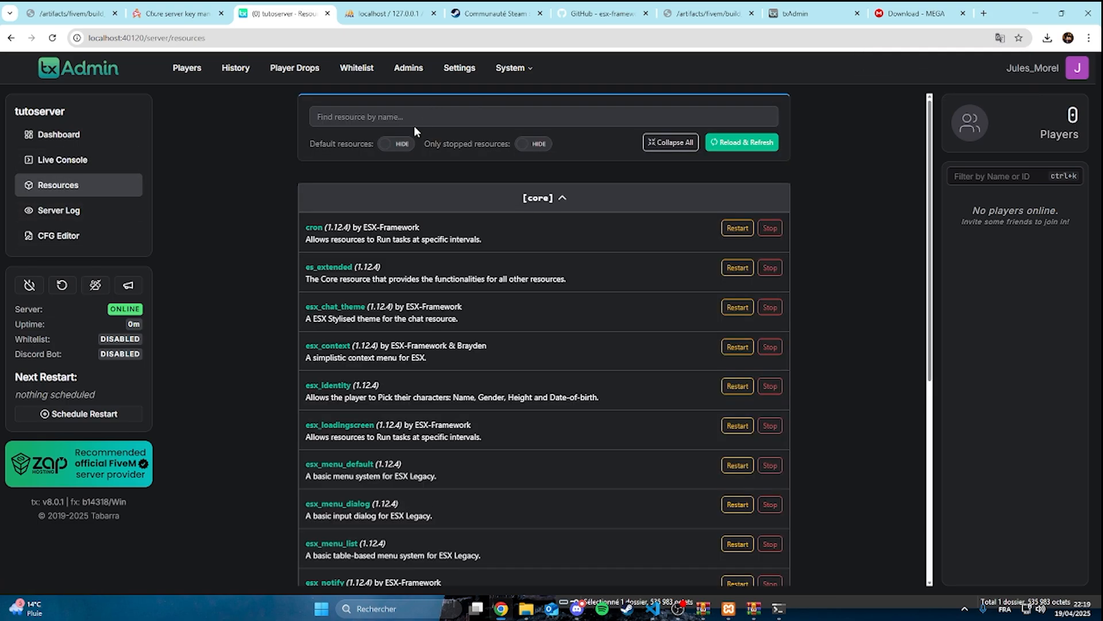
pyautogui.click(426, 117)
pyautogui.write('esx')
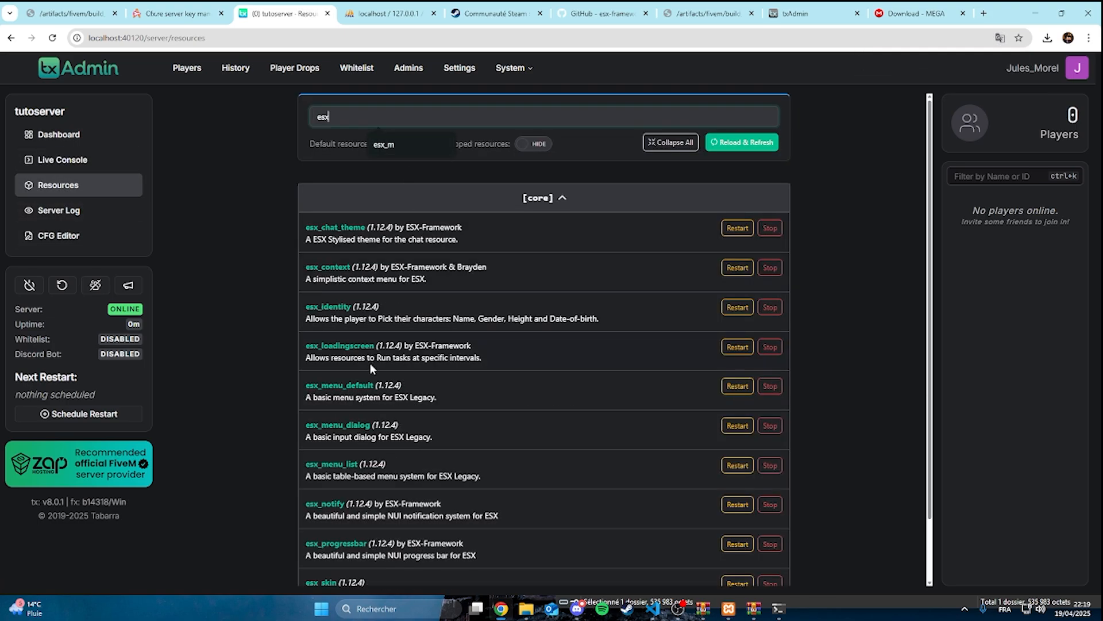
pyautogui.scroll(-2, 371, 361)
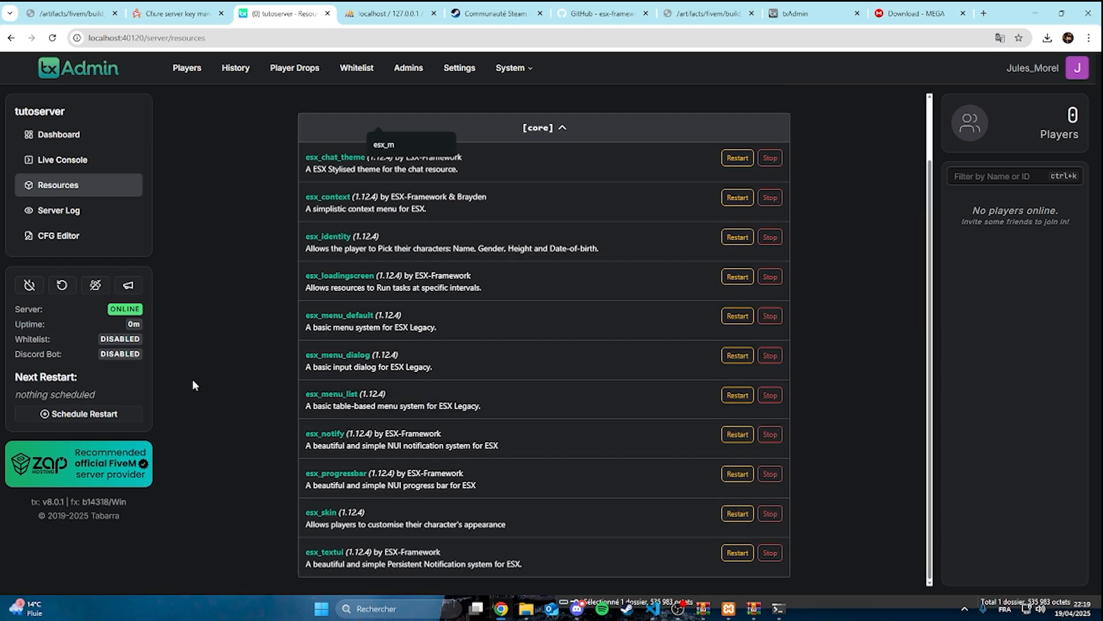
# Launch FiveM through Windows search and bring its loading window to the front
pyautogui.click(579, 609)
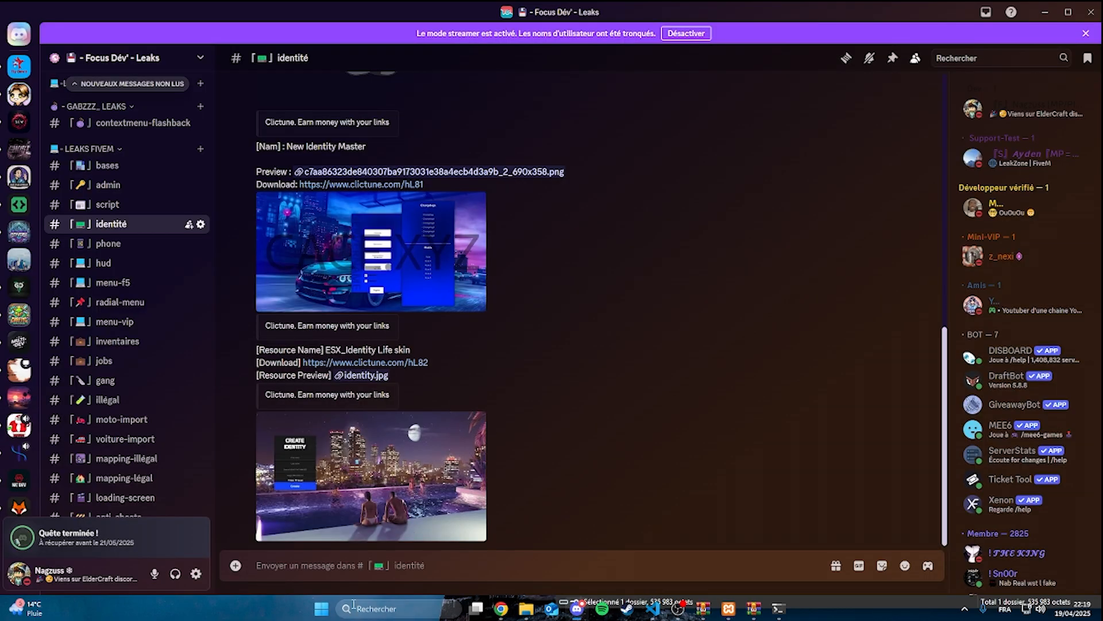
pyautogui.click(380, 605)
pyautogui.write('F')
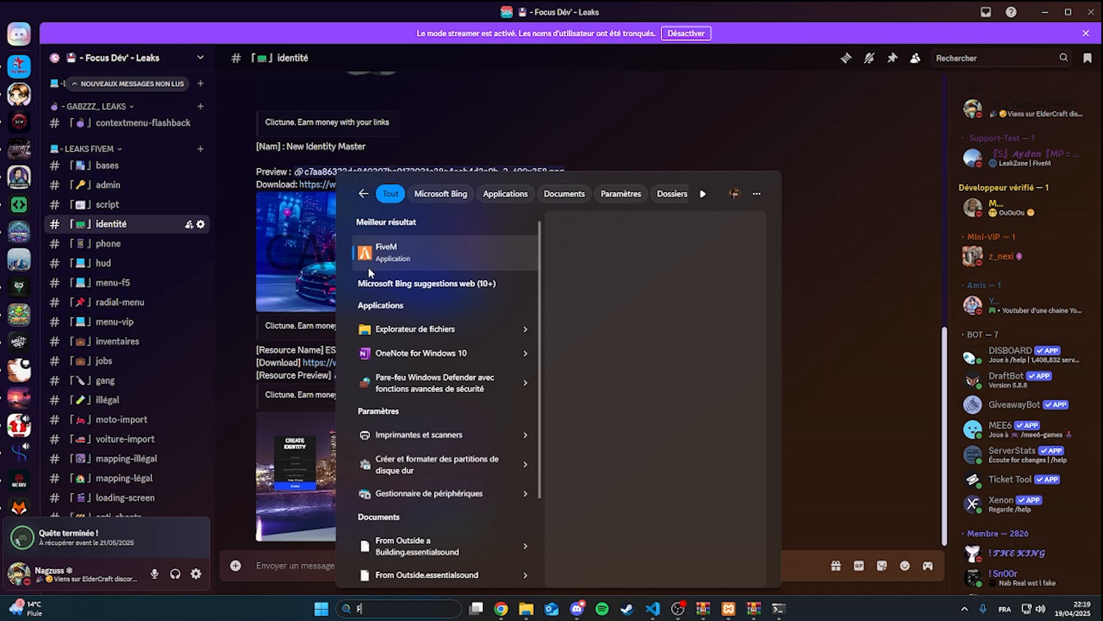
pyautogui.click(367, 263)
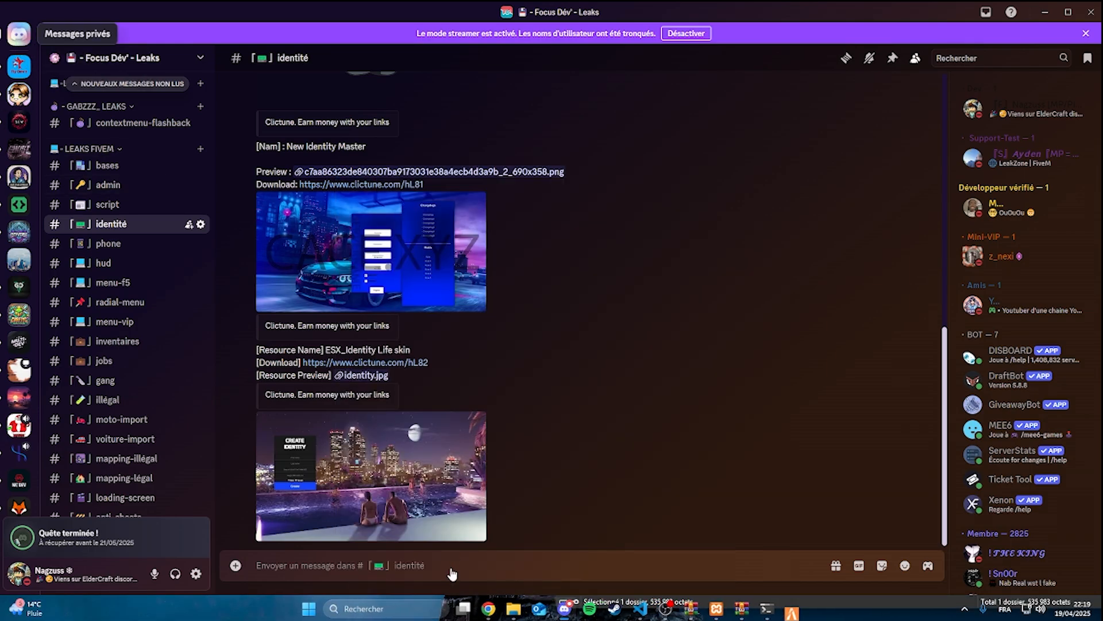
pyautogui.click(488, 608)
pyautogui.moveTo(792, 610)
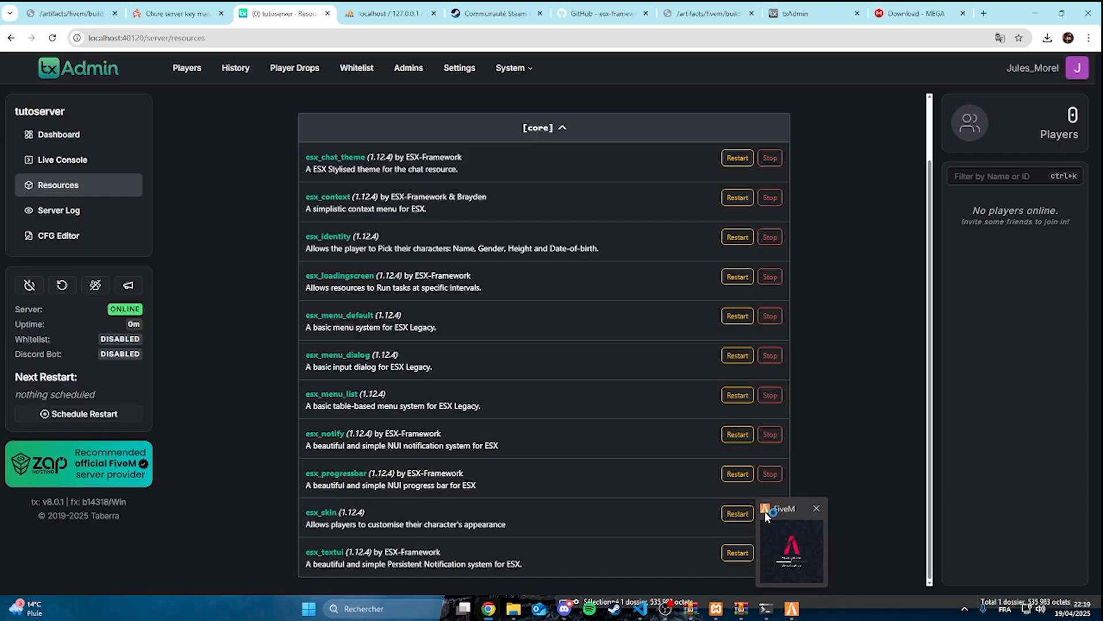
pyautogui.click(791, 539)
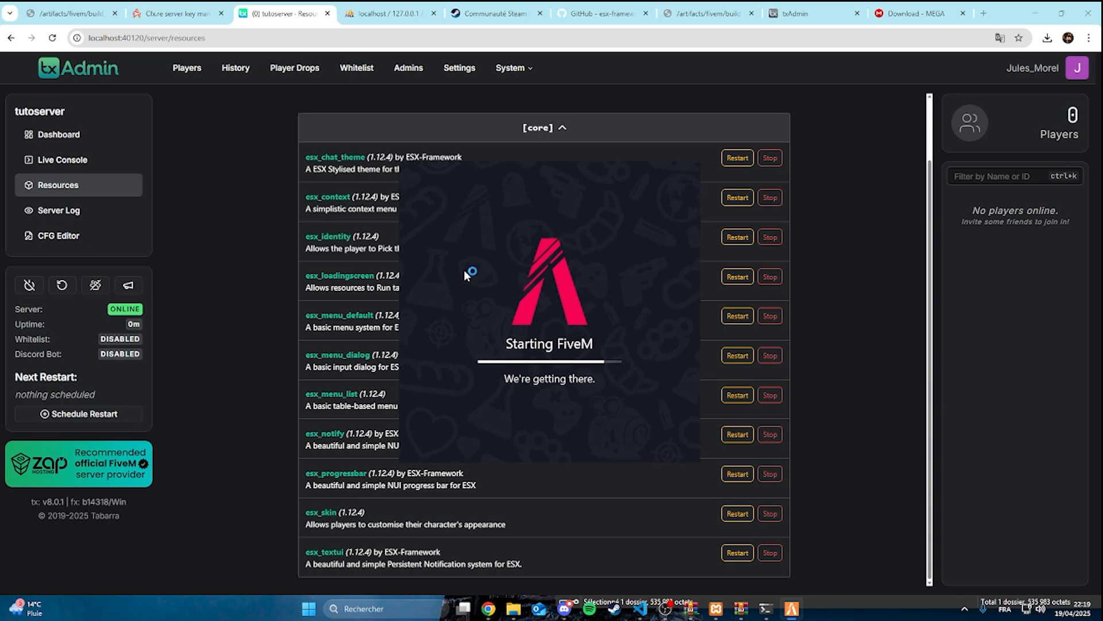